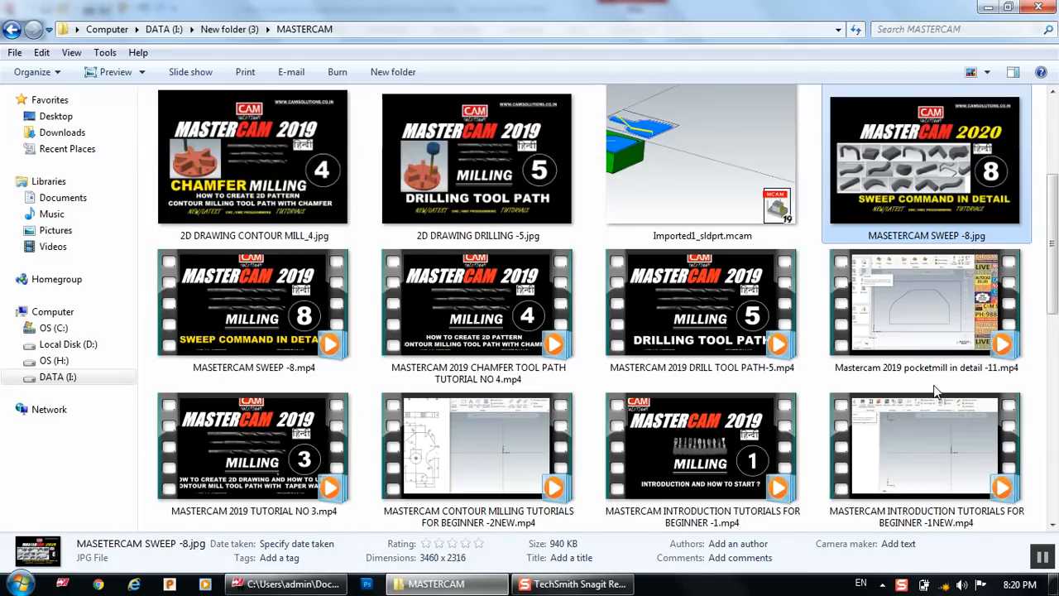
# Step: Look through the tutorial thumbnails in the MASTERCAM folder down to the trim tool path image
pyautogui.scroll(-3, 936, 392)
pyautogui.click(752, 421)
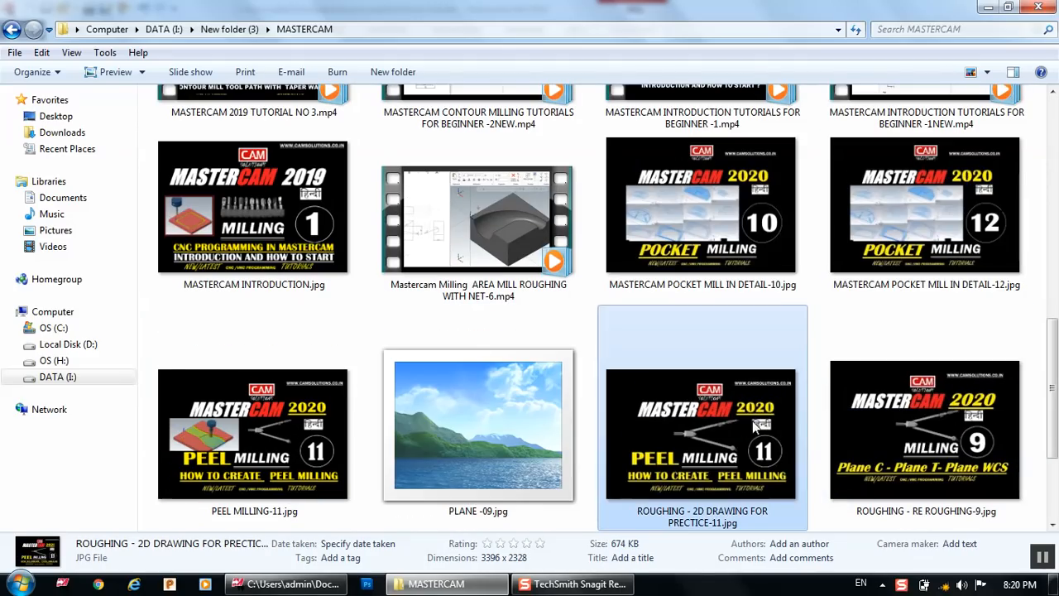
pyautogui.click(257, 370)
pyautogui.click(225, 247)
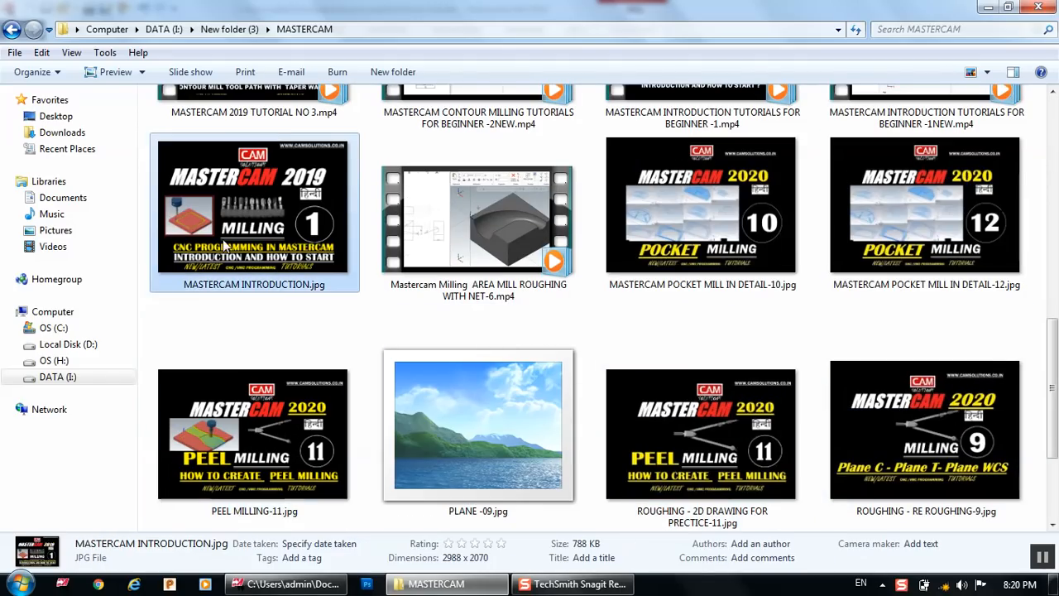
pyautogui.scroll(-2, 637, 381)
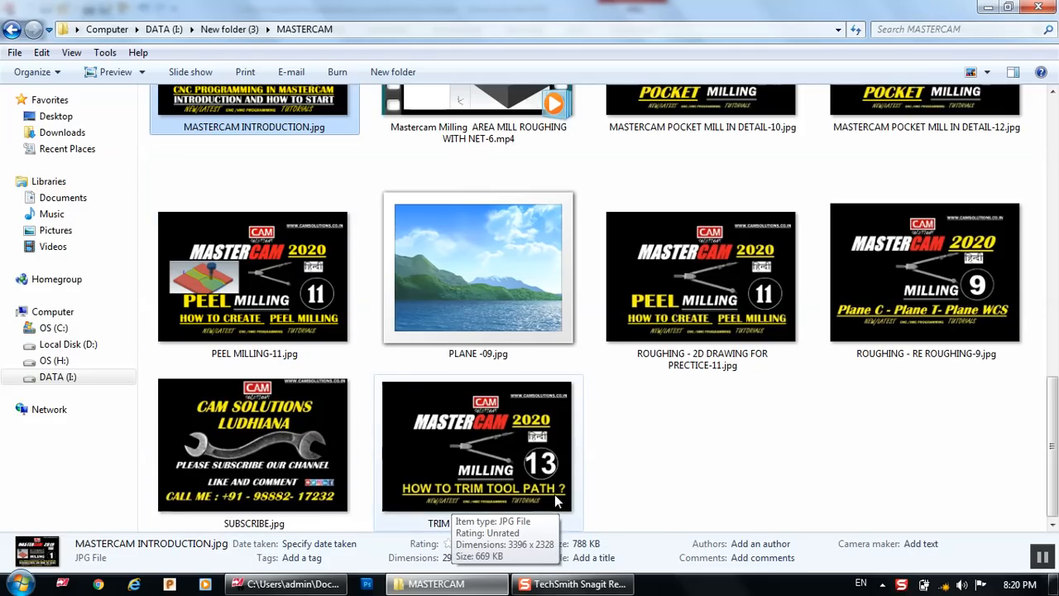
# Step: Switch to Mastercam and sketch a rectangle about 257 by 181 mm with its first corner at the origin
pyautogui.click(288, 583)
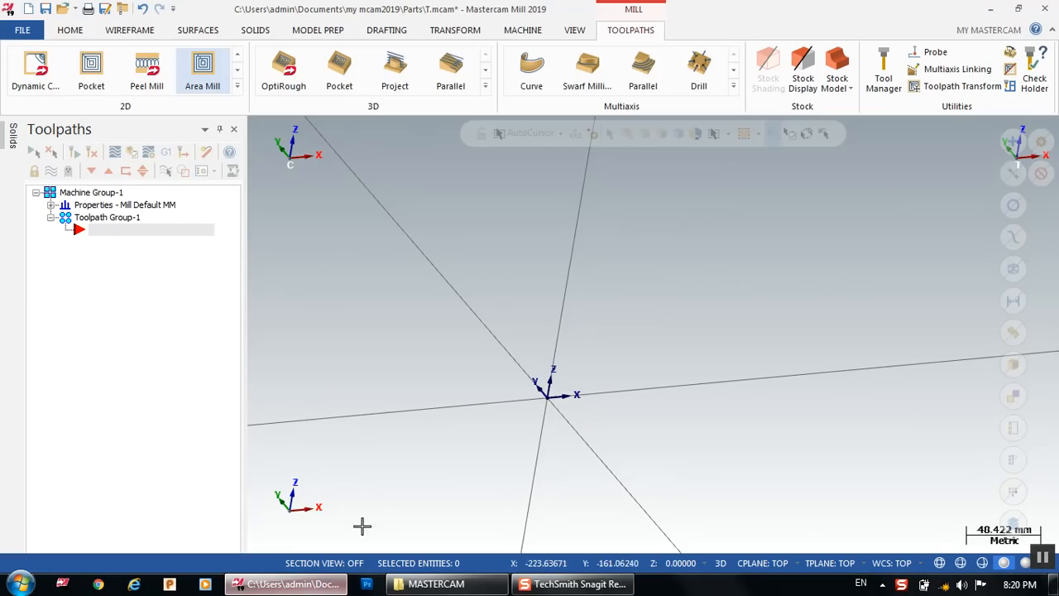
pyautogui.click(130, 30)
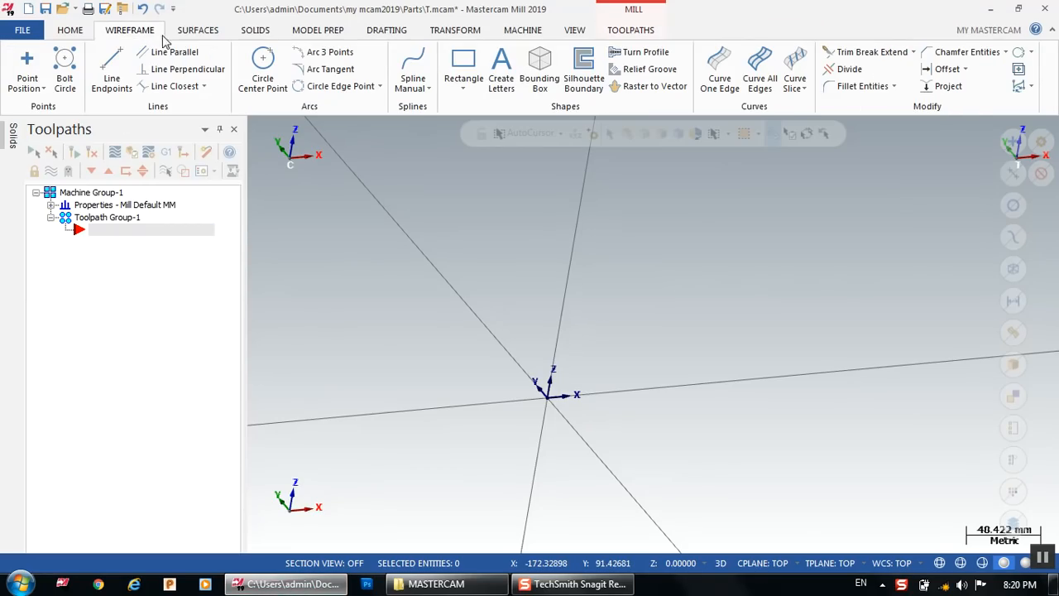
pyautogui.click(463, 70)
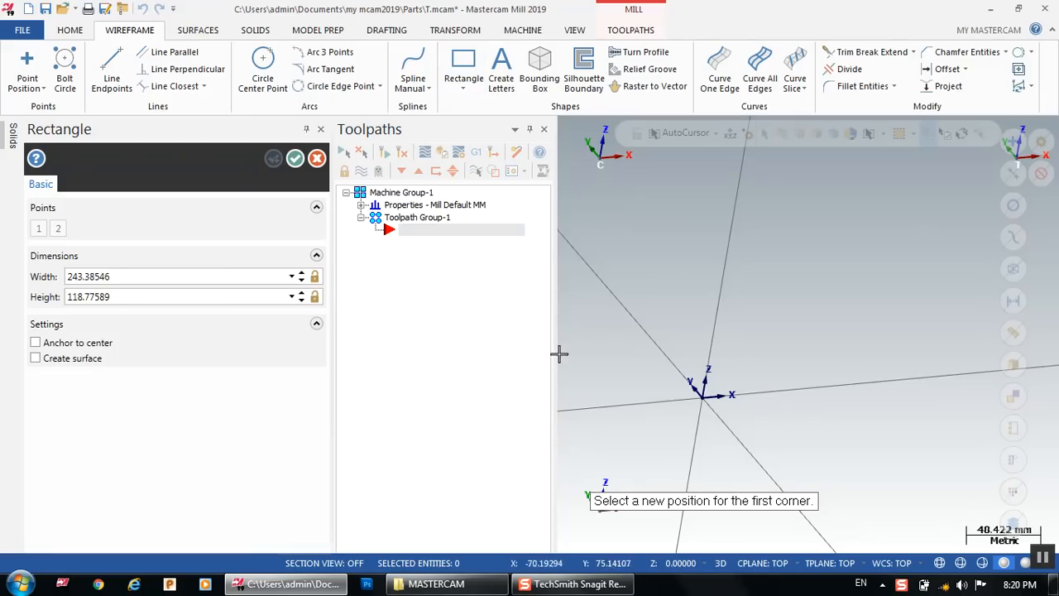
pyautogui.click(701, 395)
pyautogui.click(938, 231)
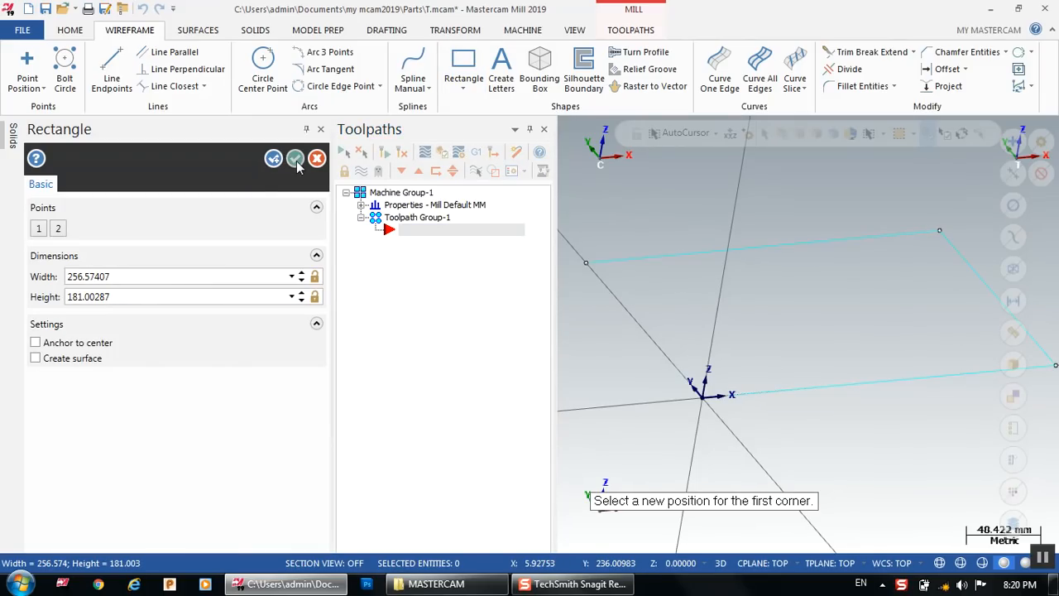
# Step: Set the rectangle's width to 250 mm and height to 180 mm, and accept it
pyautogui.click(170, 270)
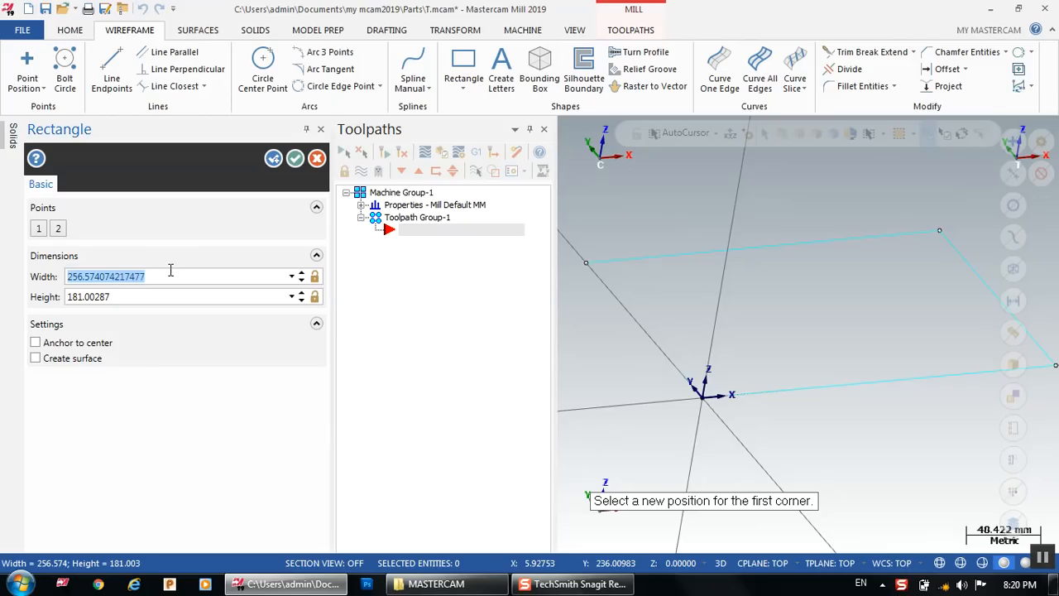
pyautogui.write('250.0')
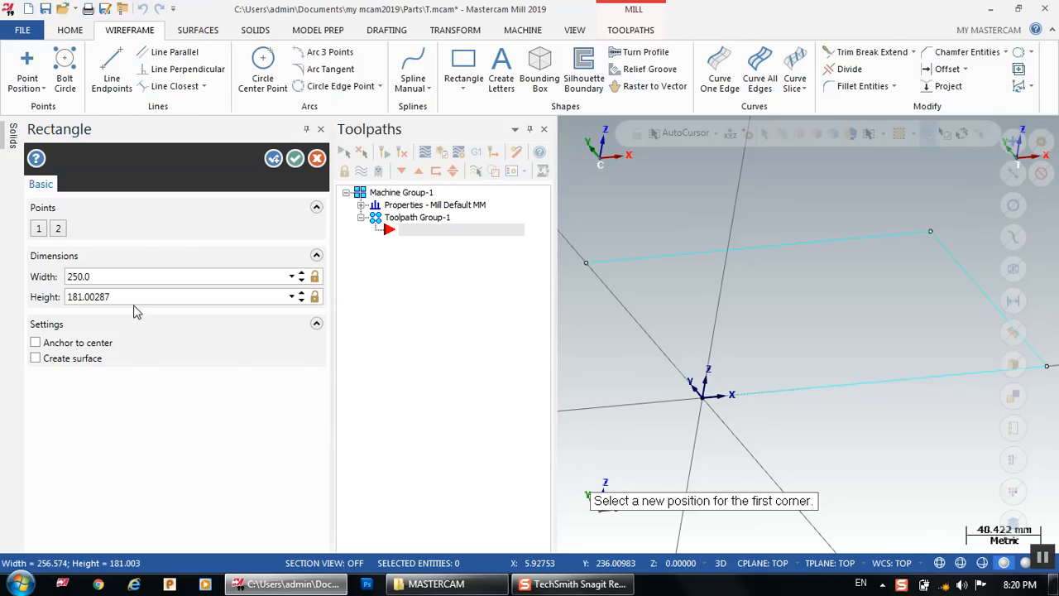
pyautogui.click(128, 300)
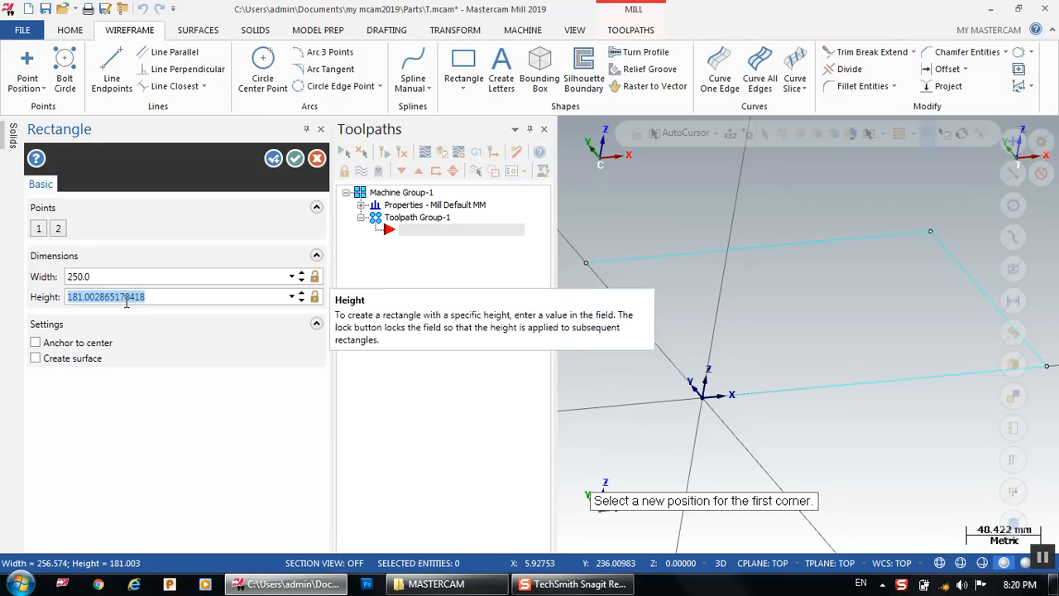
pyautogui.write('1')
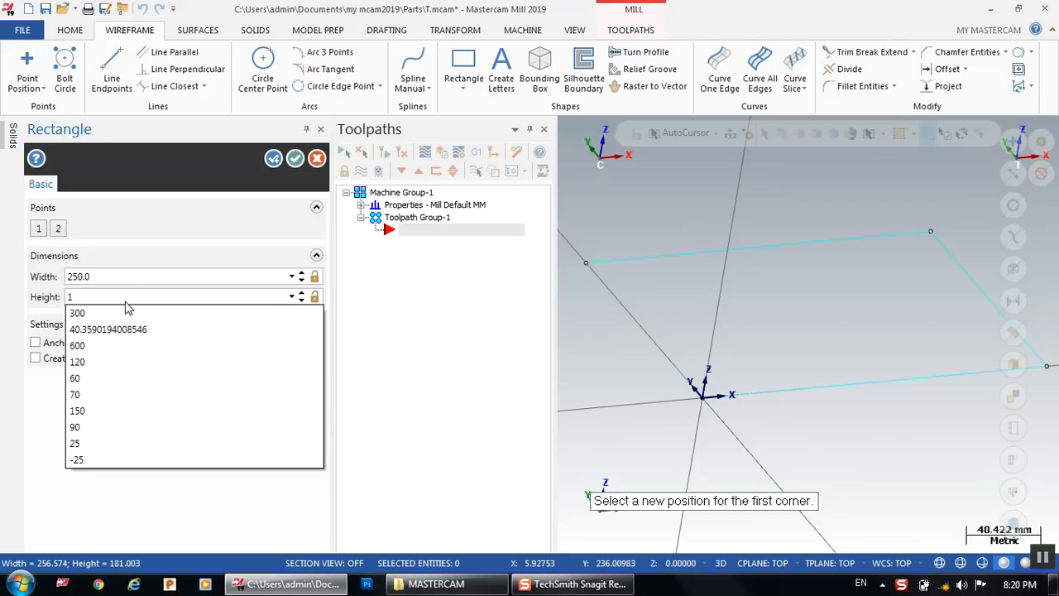
pyautogui.write('80')
pyautogui.press('Return')
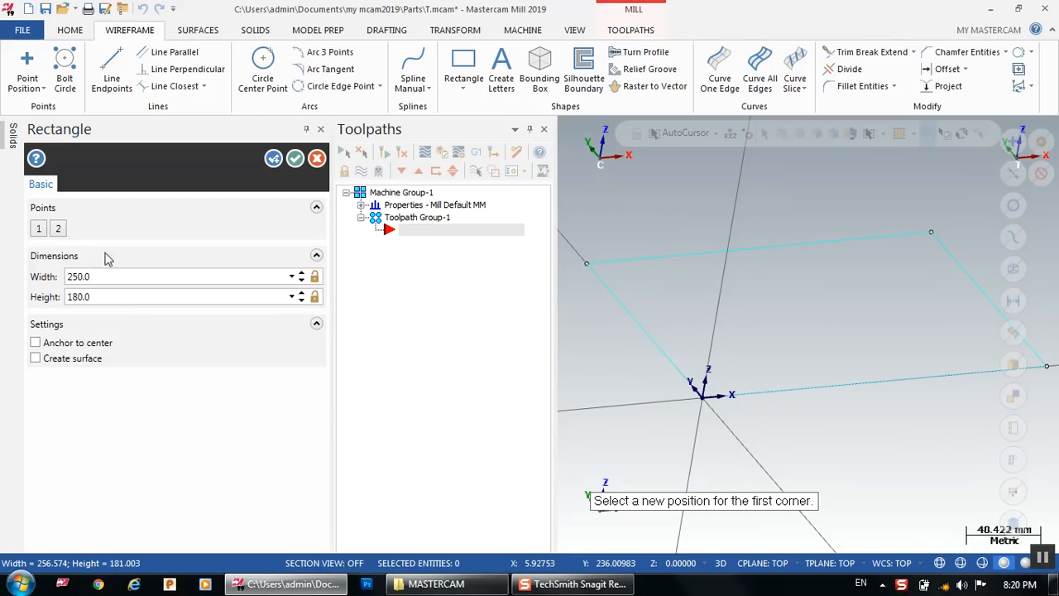
pyautogui.click(294, 158)
# Step: Fillet all four corners of the rectangle with a 37 mm radius, trimming the entities
pyautogui.scroll(-1, 369, 277)
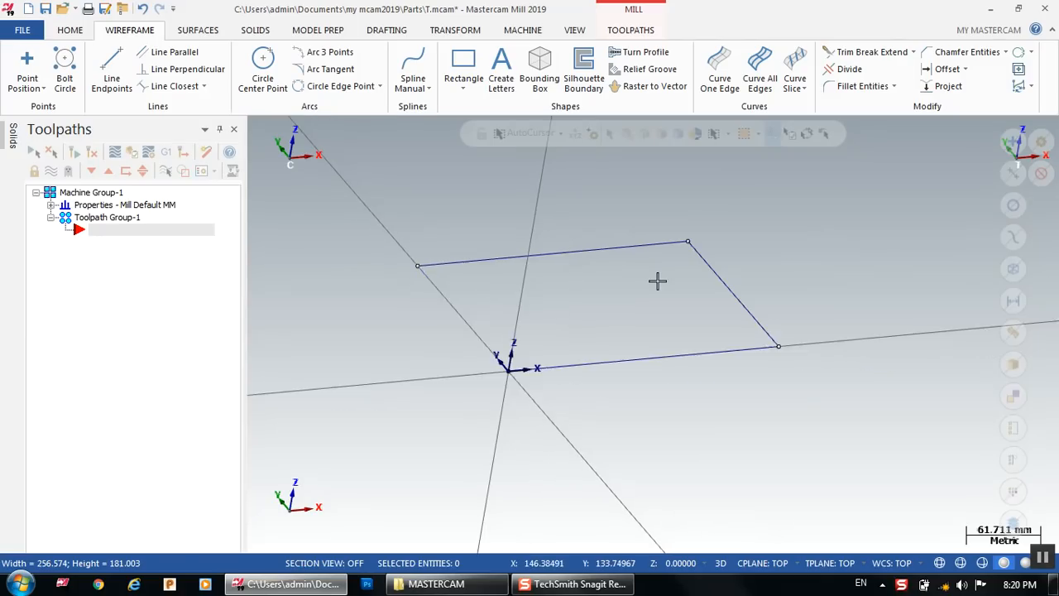
pyautogui.scroll(1, 656, 282)
pyautogui.moveTo(656, 281)
pyautogui.mouseDown(button='middle')
pyautogui.moveTo(626, 307)
pyautogui.moveTo(718, 310)
pyautogui.moveTo(663, 292)
pyautogui.moveTo(668, 253)
pyautogui.moveTo(662, 278)
pyautogui.mouseUp(button='middle')
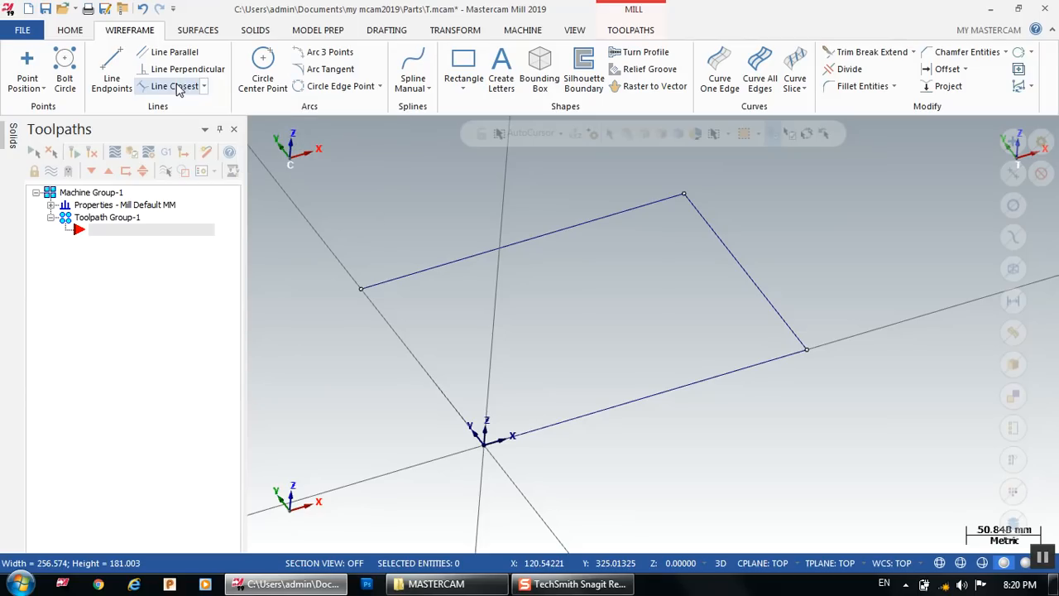
pyautogui.moveTo(518, 249)
pyautogui.mouseDown(button='middle')
pyautogui.moveTo(576, 264)
pyautogui.moveTo(570, 279)
pyautogui.mouseUp(button='middle')
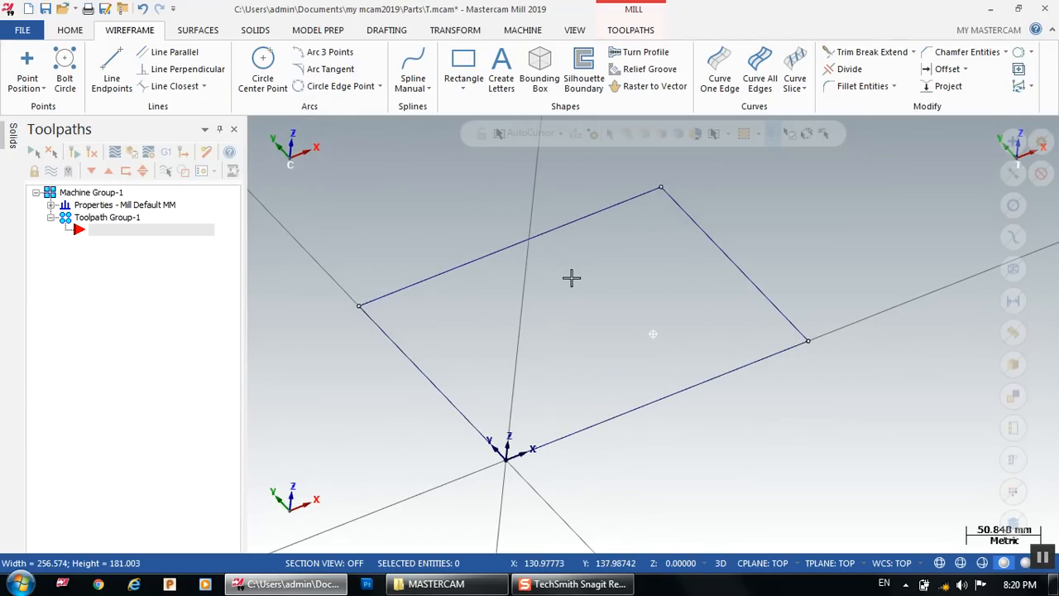
pyautogui.click(858, 86)
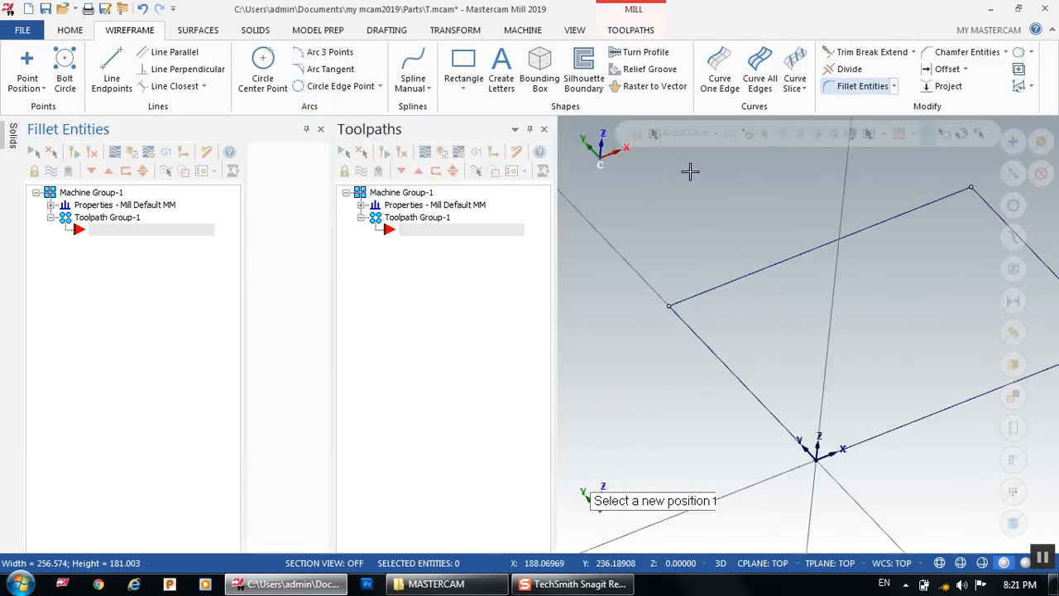
pyautogui.click(773, 213)
pyautogui.click(831, 203)
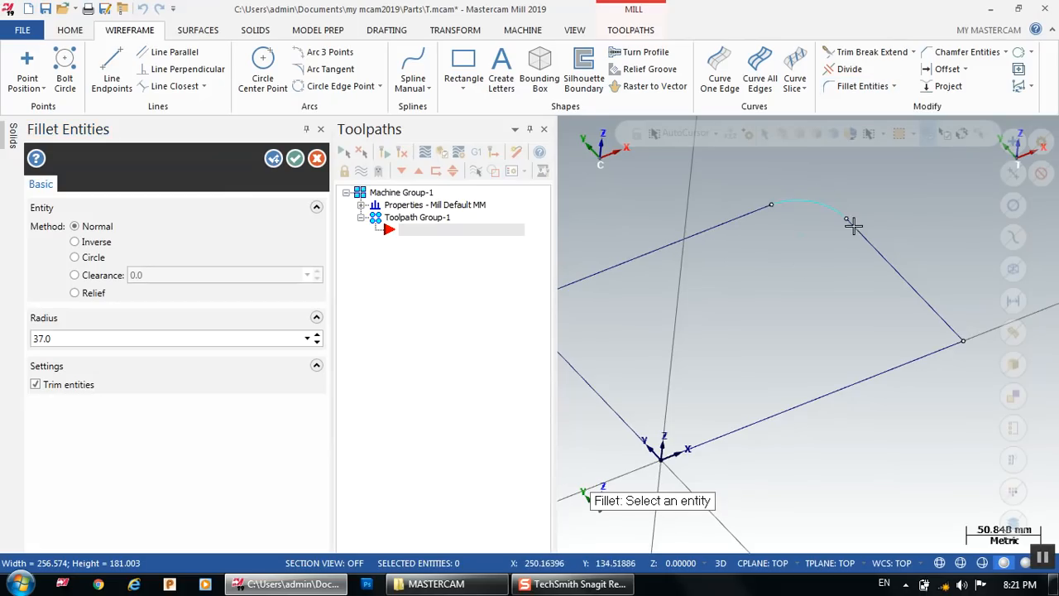
pyautogui.click(915, 364)
pyautogui.click(927, 312)
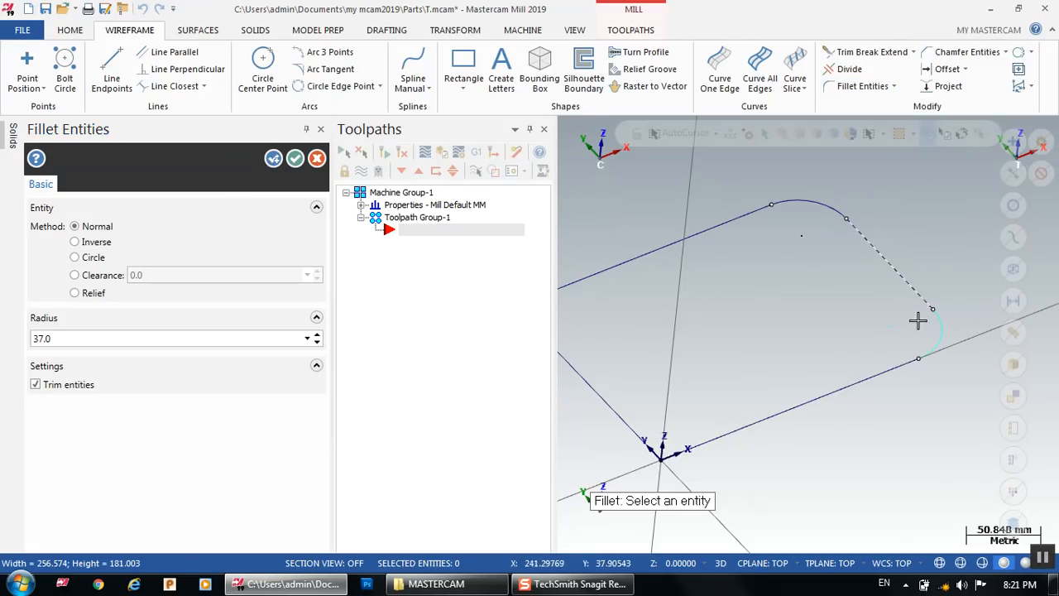
pyautogui.click(740, 428)
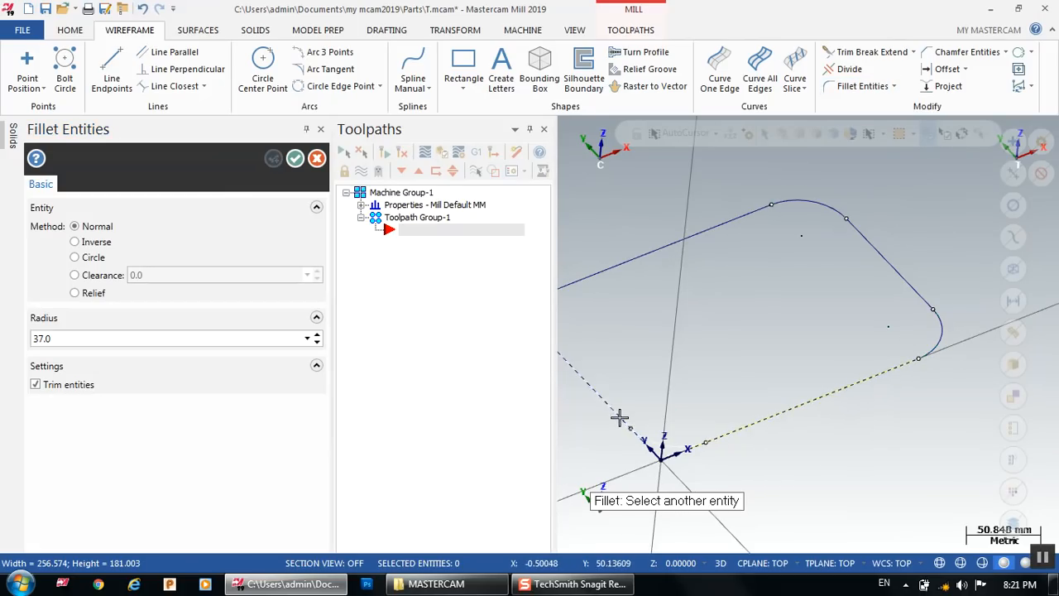
pyautogui.click(570, 361)
pyautogui.click(294, 158)
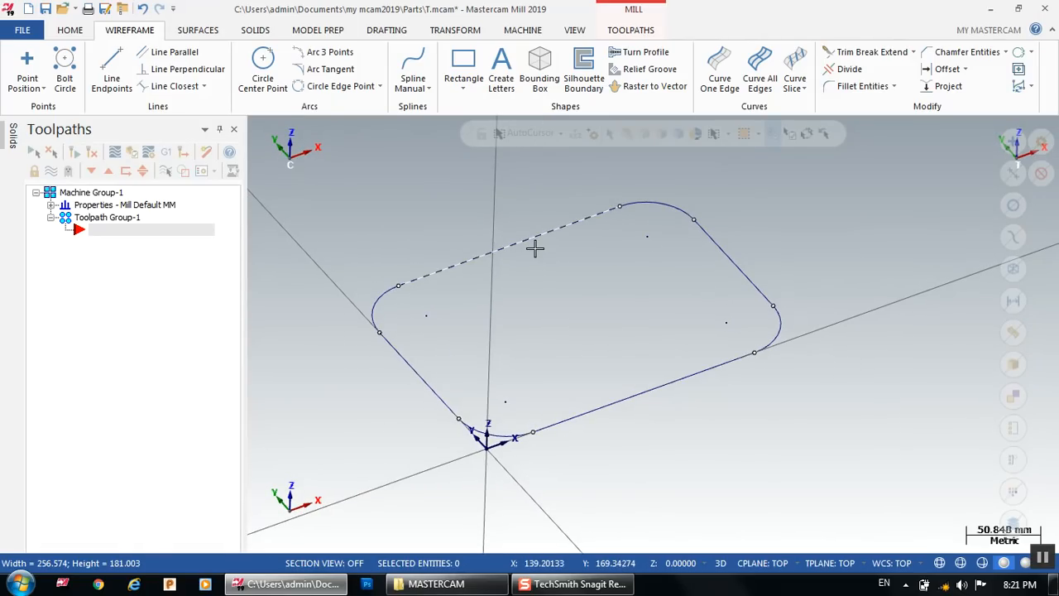
# Step: Review the available 2D milling toolpaths and the earlier tutorial files in the MASTERCAM folder
pyautogui.click(626, 30)
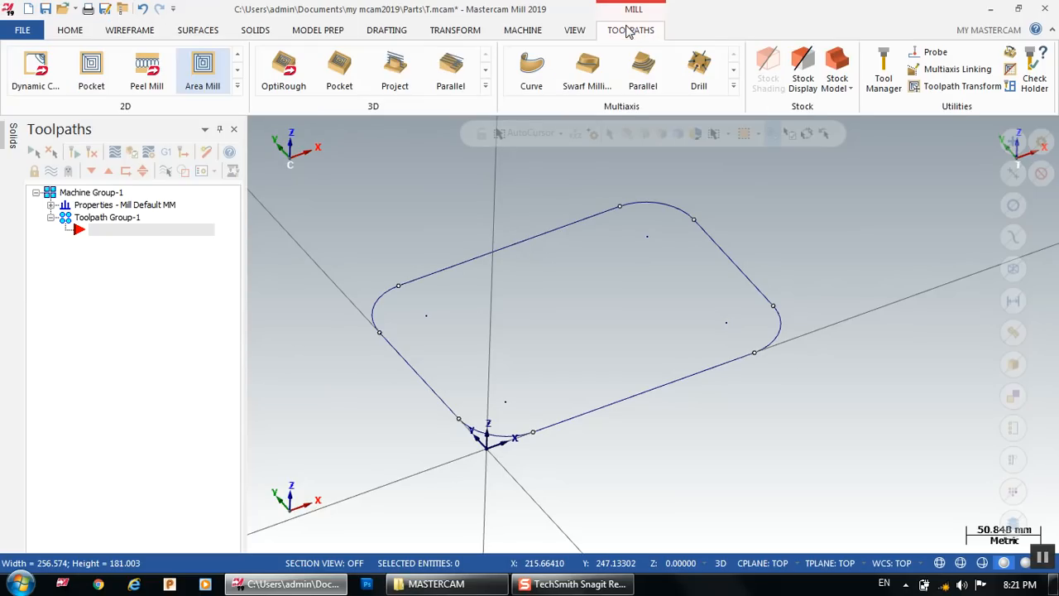
pyautogui.click(236, 89)
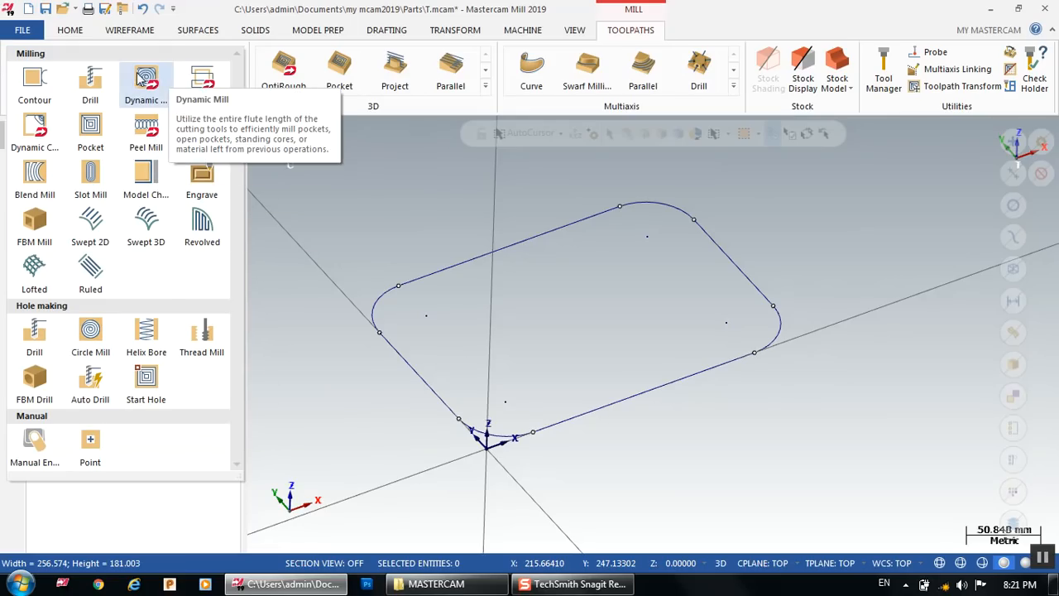
pyautogui.click(436, 583)
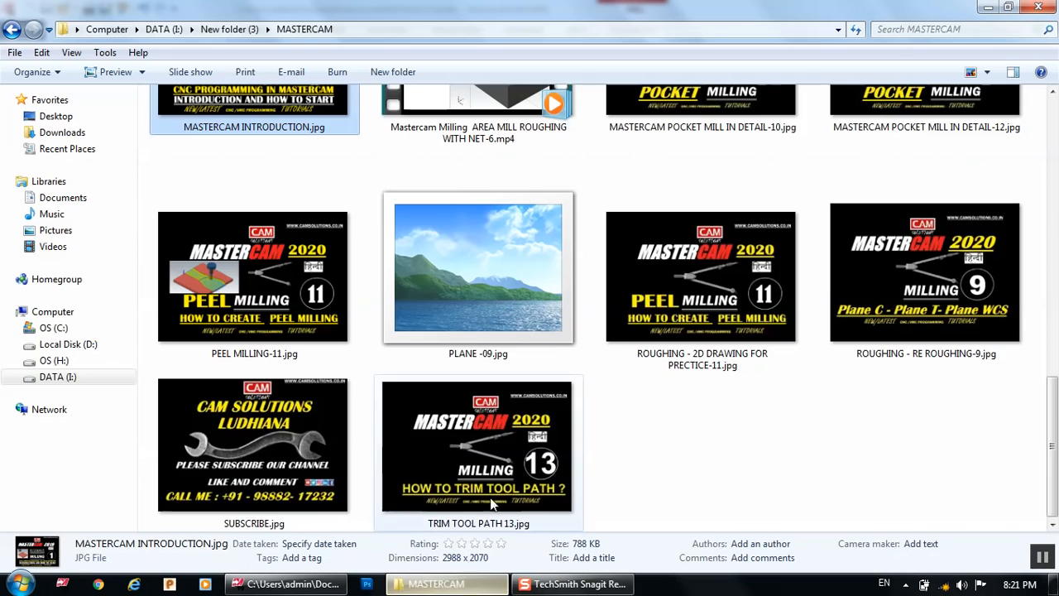
pyautogui.scroll(5, 558, 354)
pyautogui.scroll(3, 555, 348)
pyautogui.scroll(-10, 554, 348)
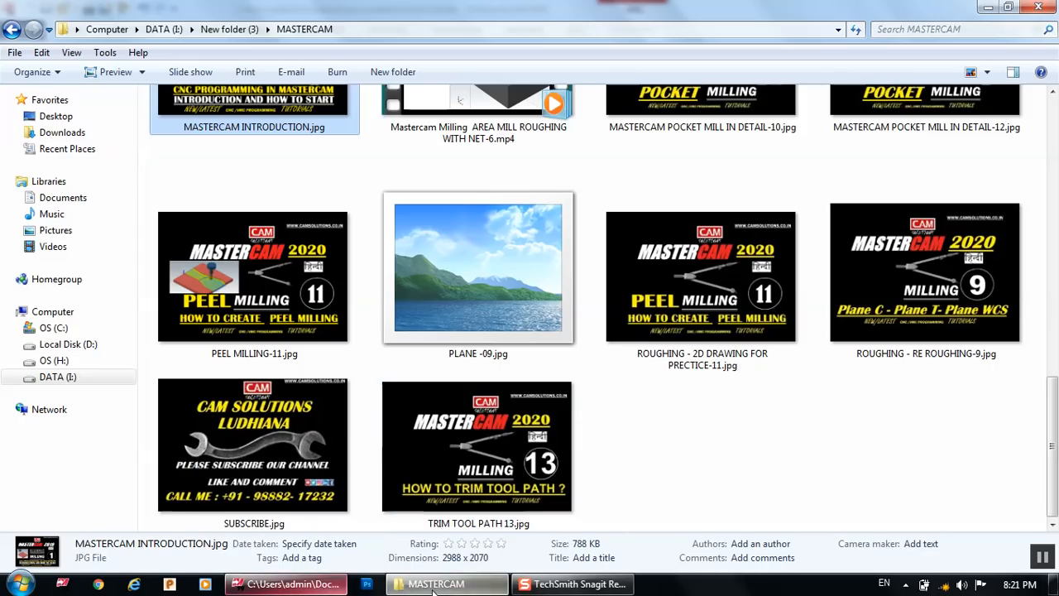
pyautogui.click(339, 586)
pyautogui.moveTo(473, 472); pyautogui.dragTo(348, 349, button='middle')
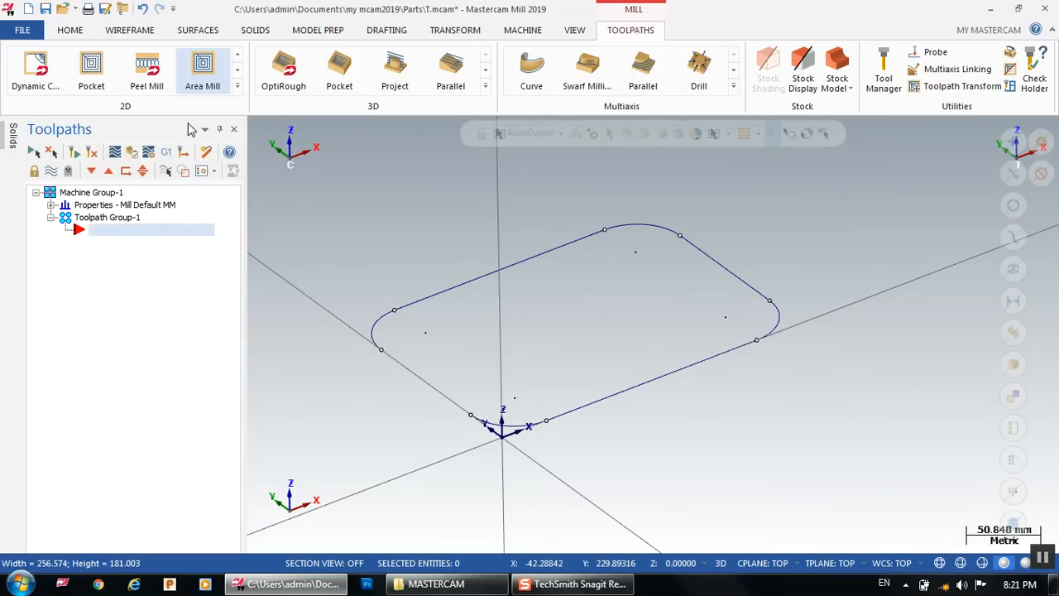
# Step: Start an Area Mill toolpath with the rounded rectangle as machining region and the 10 mm flat end mill as tool
pyautogui.click(211, 72)
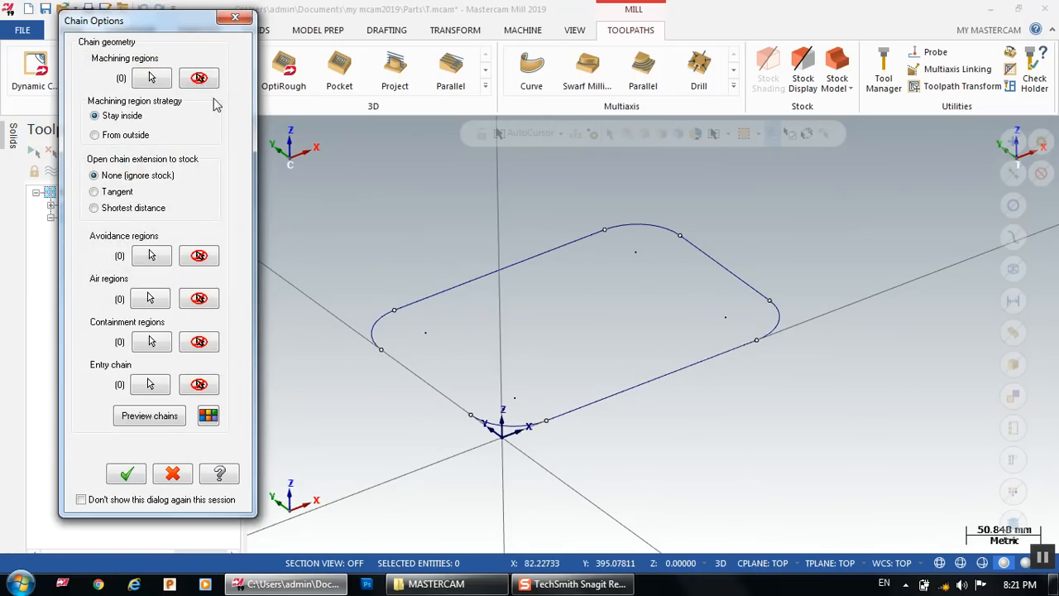
pyautogui.click(151, 77)
pyautogui.click(374, 344)
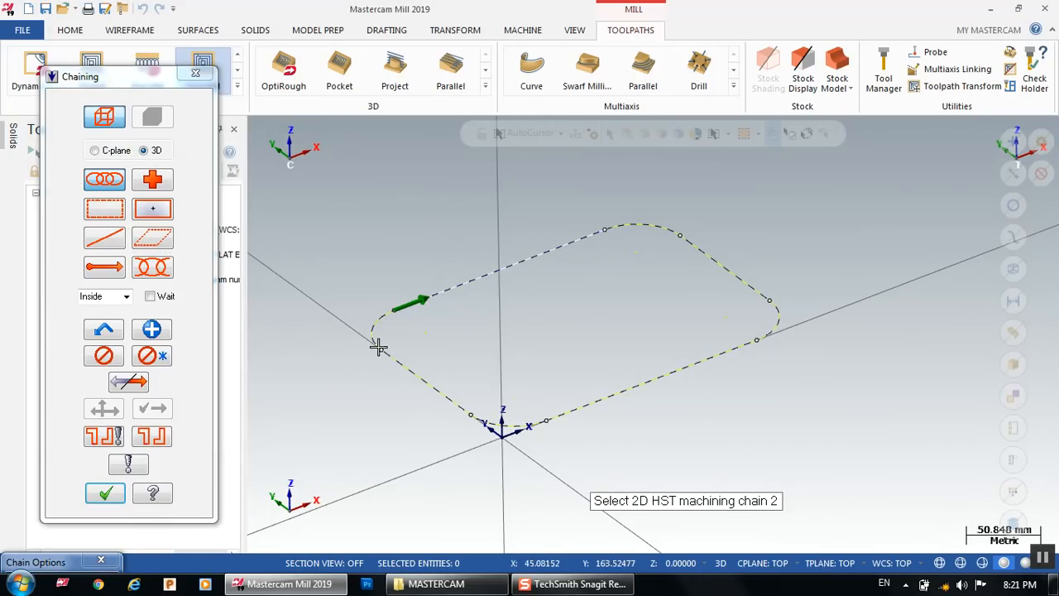
pyautogui.click(105, 493)
pyautogui.click(124, 419)
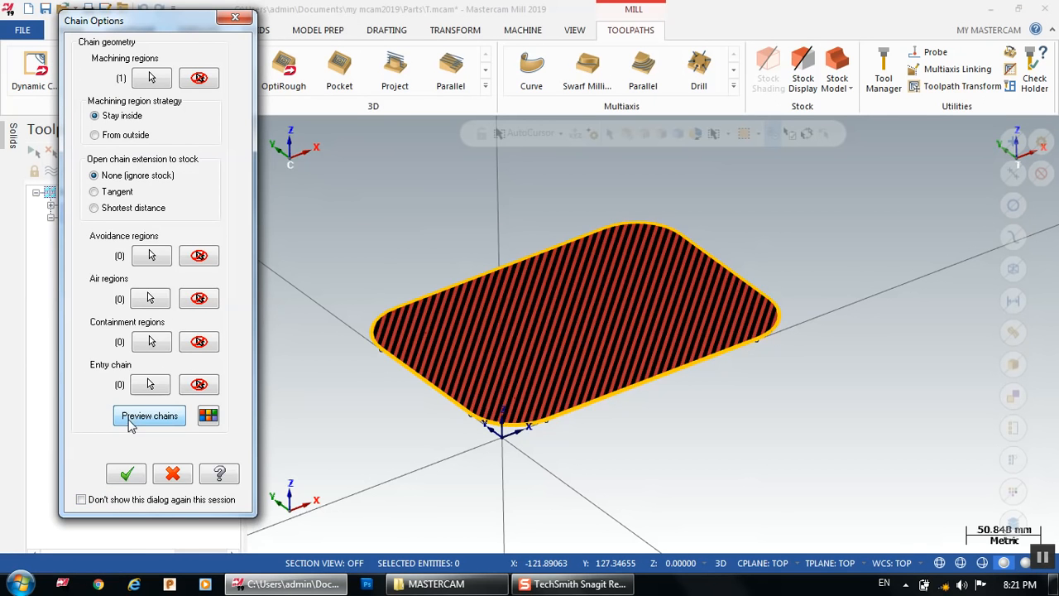
pyautogui.click(132, 475)
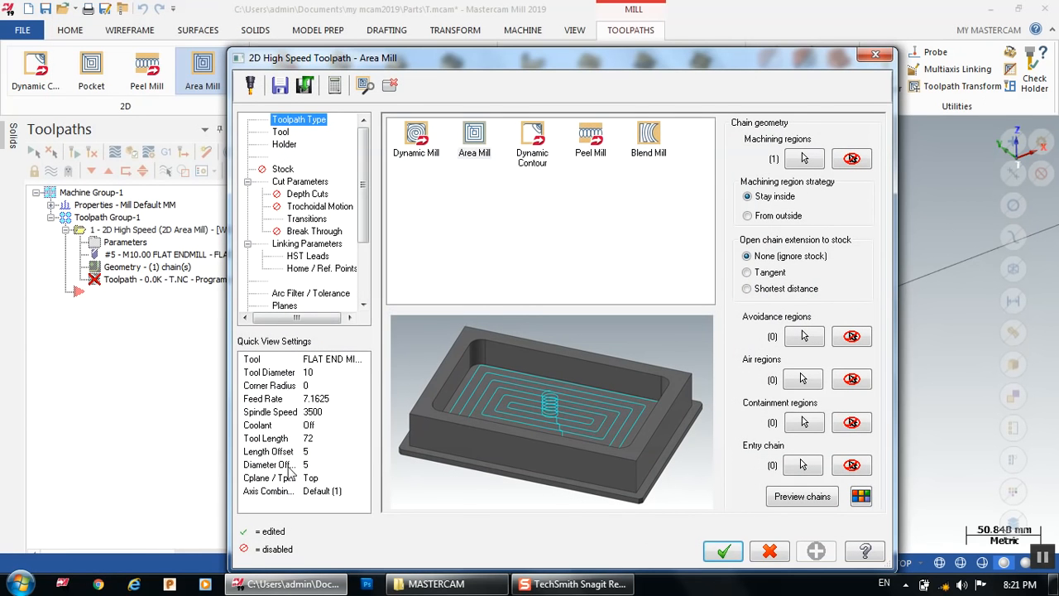
pyautogui.click(281, 132)
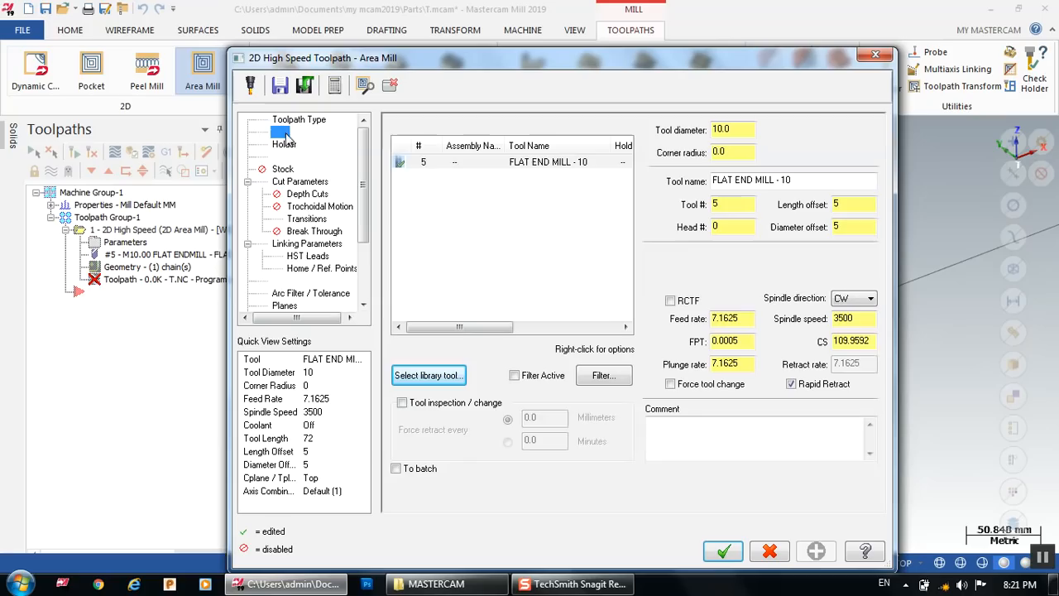
pyautogui.click(435, 162)
# Step: Enable depth cuts with a maximum rough step of 2 mm, set the toolpath's depth to -12, and accept the toolpath
pyautogui.click(292, 182)
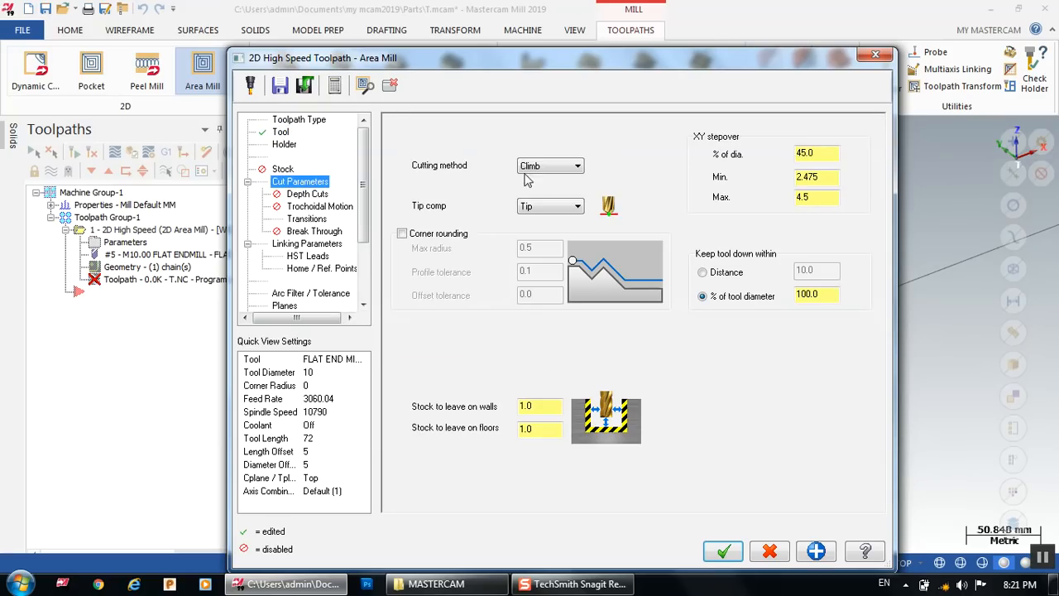
pyautogui.click(302, 194)
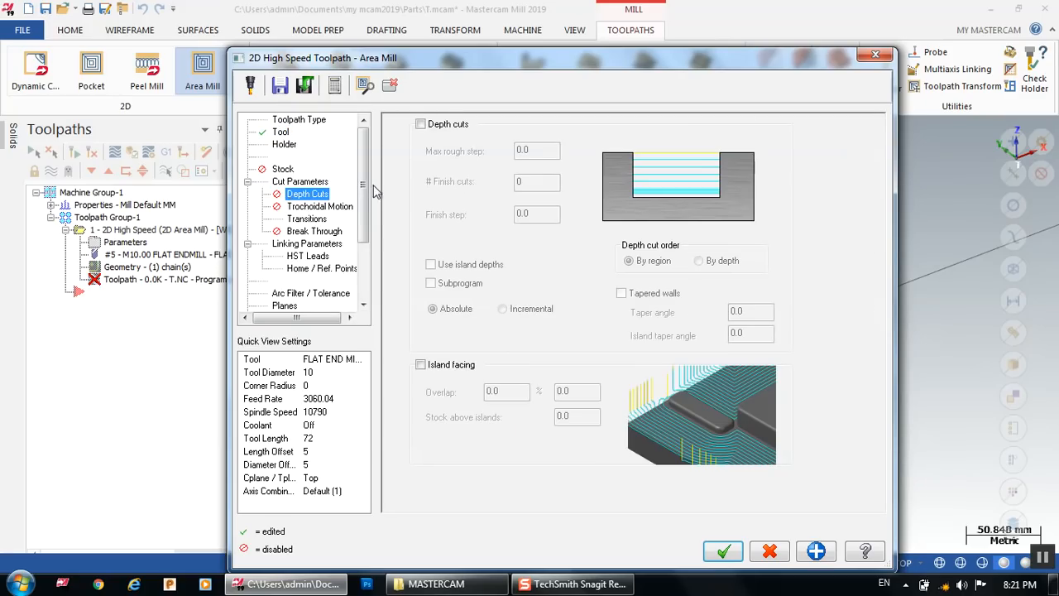
pyautogui.click(421, 124)
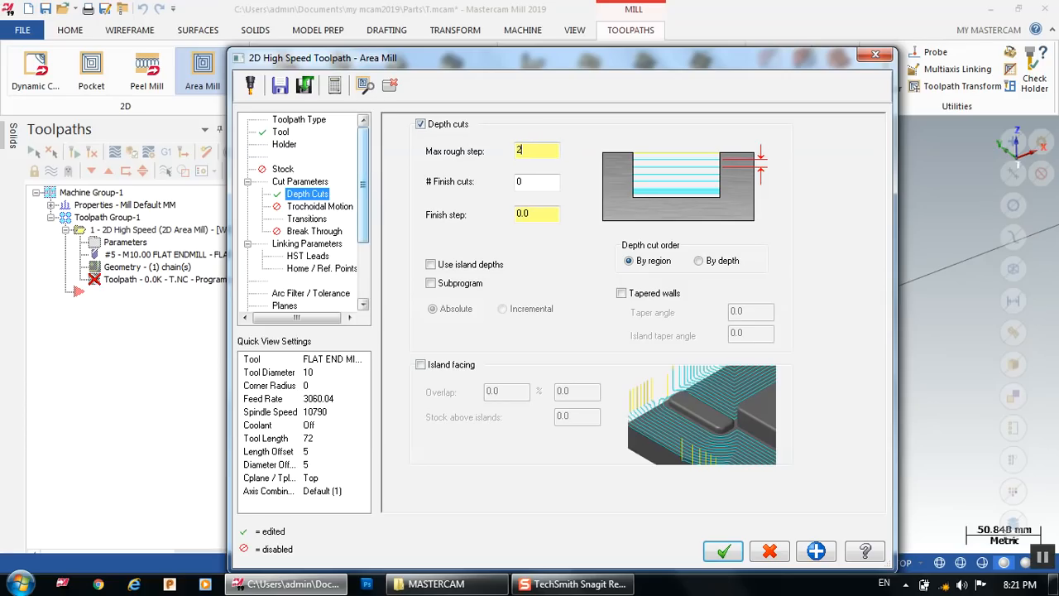
pyautogui.click(313, 245)
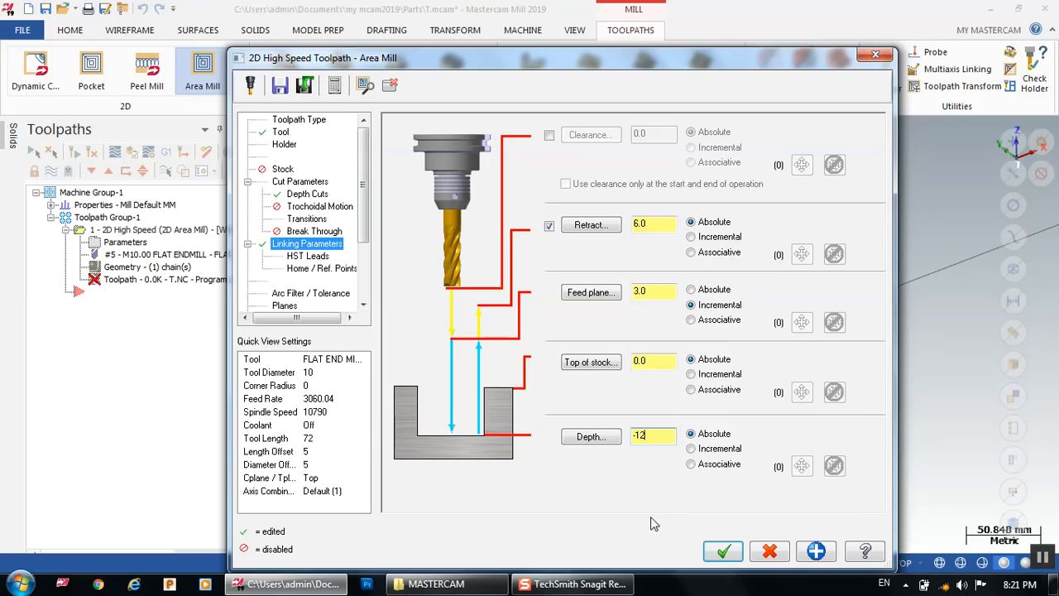
pyautogui.click(725, 551)
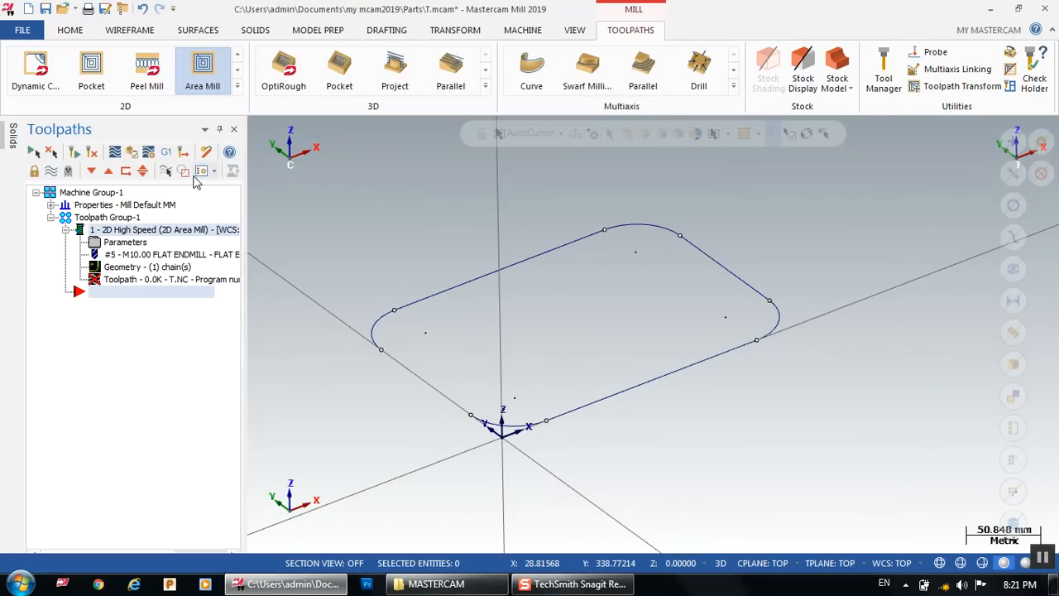
# Step: Set the Area Mill toolpath's XY stepover to 60% of the tool diameter and regenerate the operation
pyautogui.moveTo(485, 319)
pyautogui.mouseDown(button='middle')
pyautogui.moveTo(481, 372)
pyautogui.moveTo(475, 328)
pyautogui.moveTo(453, 348)
pyautogui.mouseUp(button='middle')
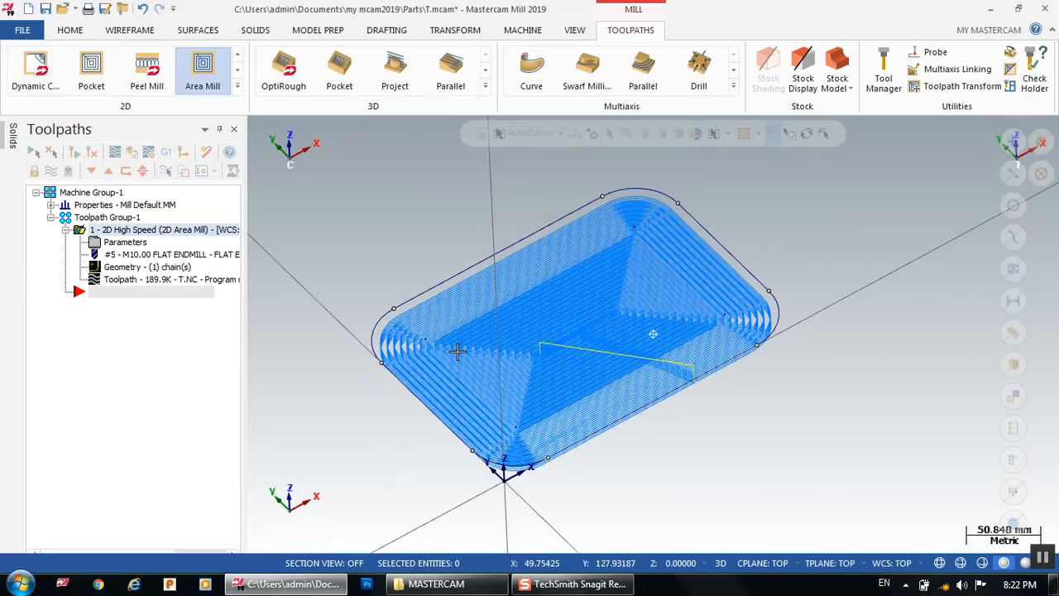
pyautogui.click(114, 243)
pyautogui.click(311, 194)
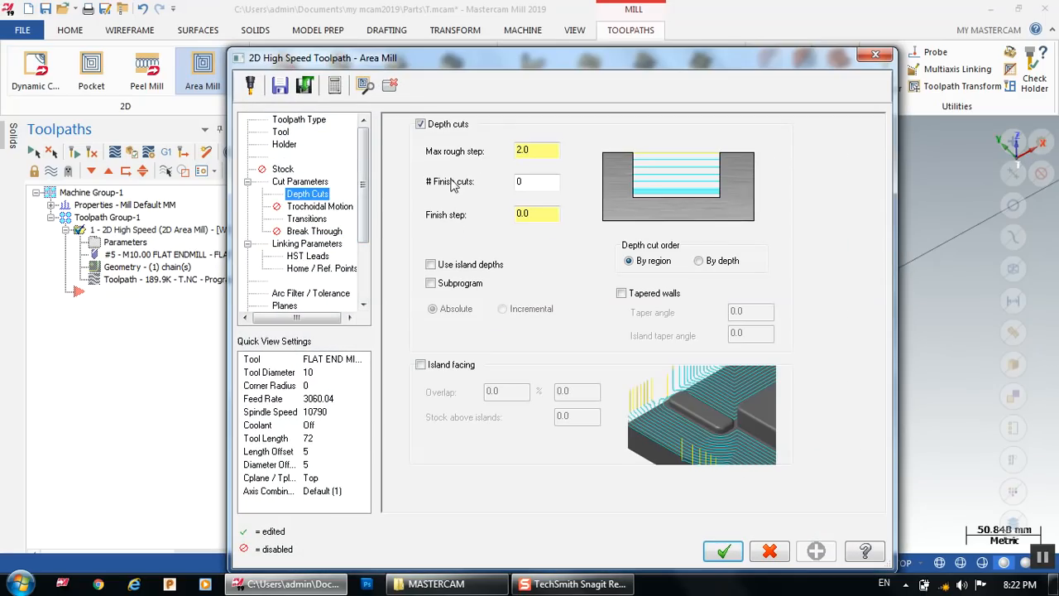
pyautogui.click(298, 182)
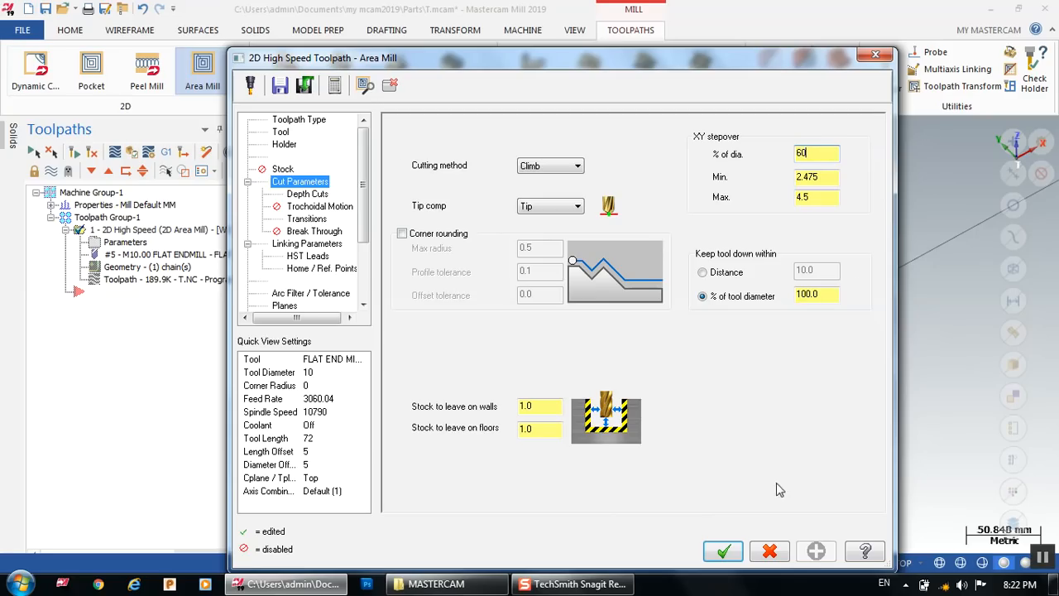
pyautogui.click(724, 551)
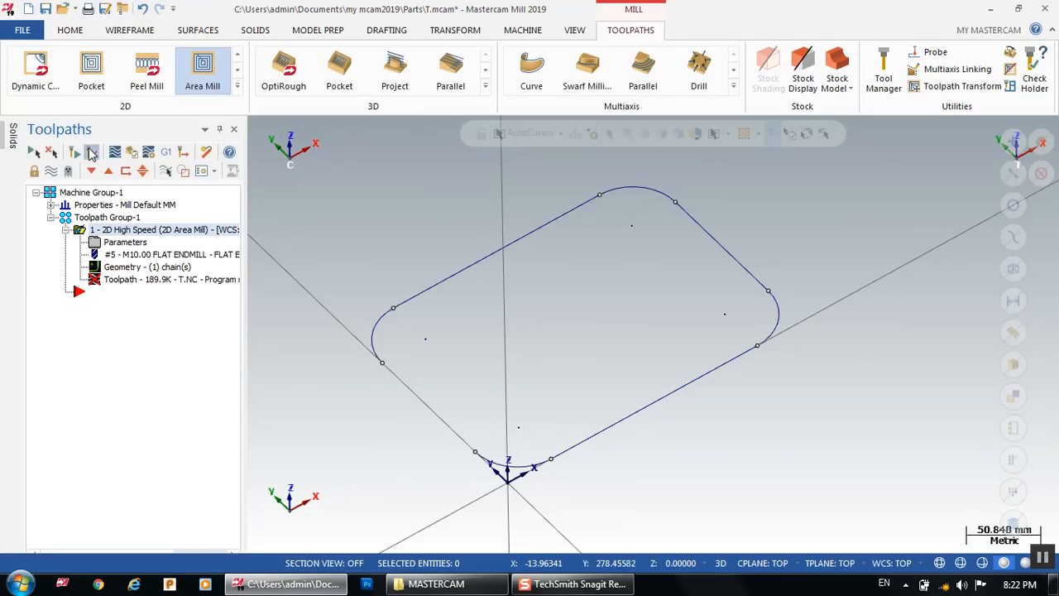
pyautogui.click(91, 154)
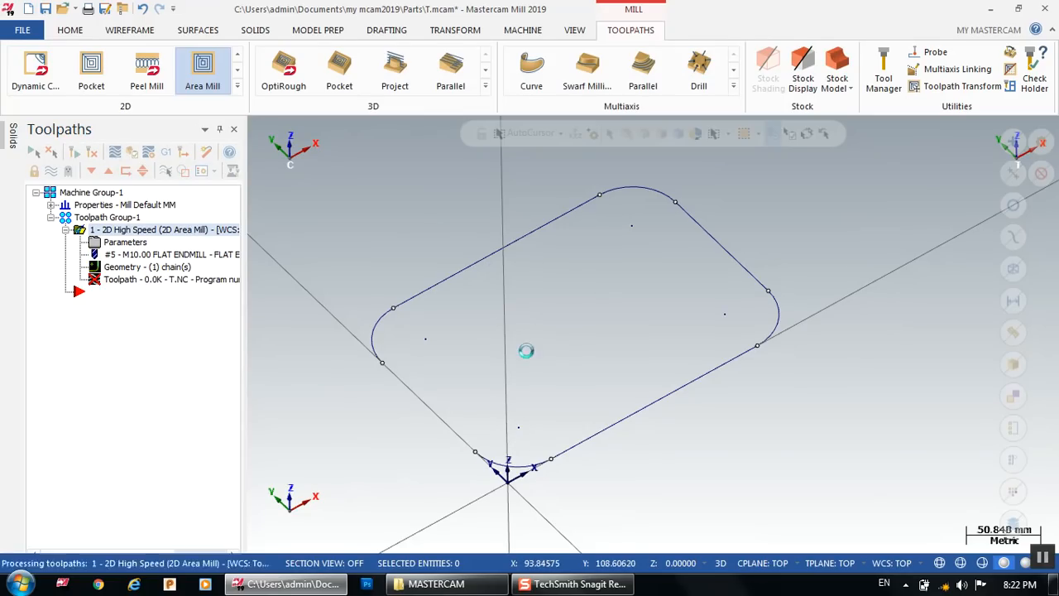
# Step: Inspect the regenerated Area Mill toolpath from above and at an angle, and hide its display
pyautogui.moveTo(657, 351); pyautogui.dragTo(656, 340, button='middle')
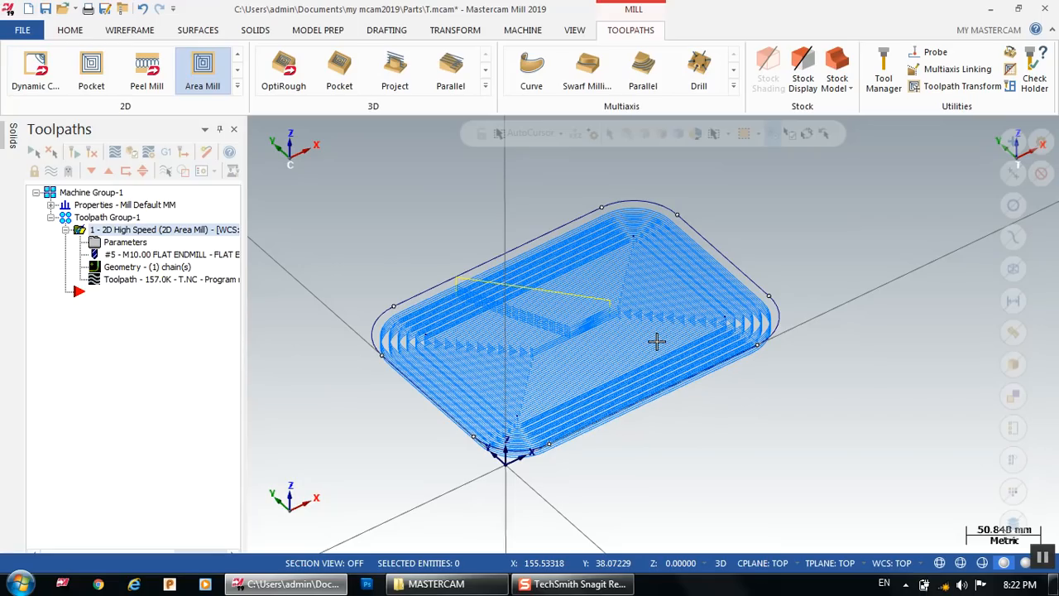
pyautogui.moveTo(696, 310); pyautogui.dragTo(708, 366, button='middle')
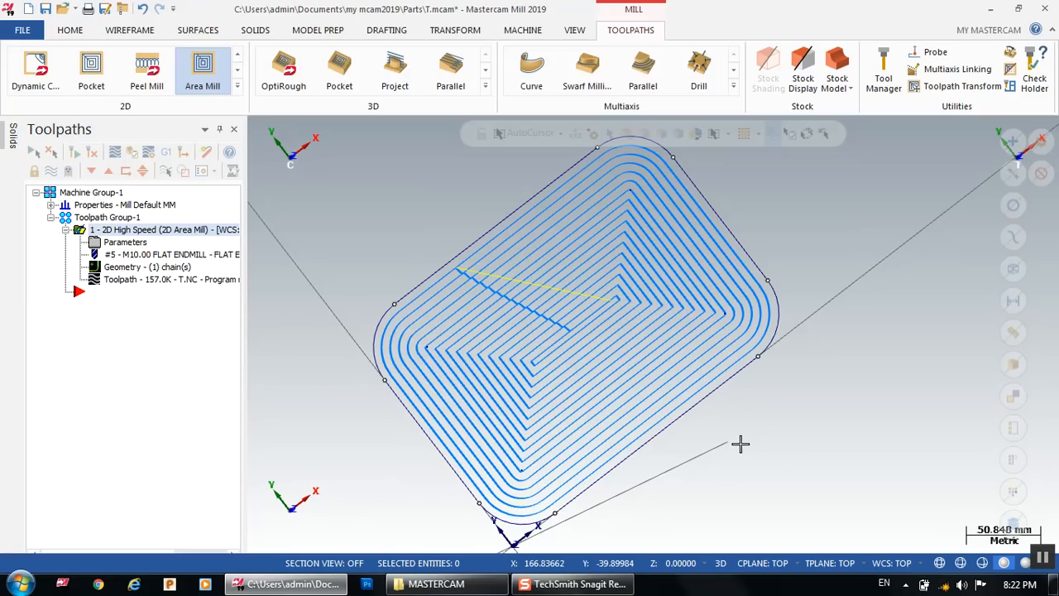
pyautogui.moveTo(710, 422); pyautogui.dragTo(709, 361, button='middle')
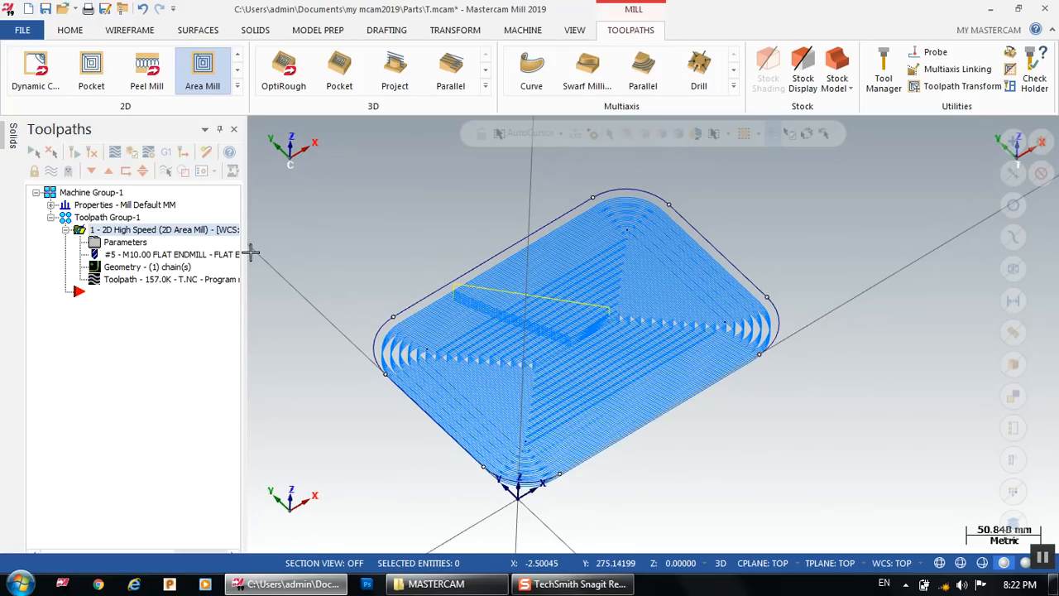
pyautogui.click(51, 170)
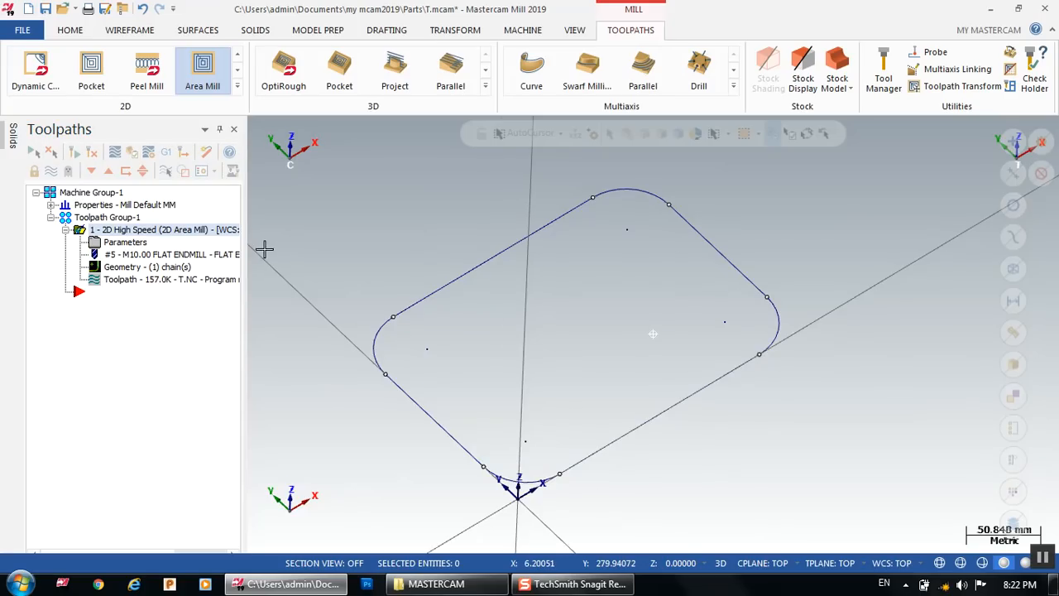
# Step: Draw a rectangle about 87 by 68 mm straddling the rounded rectangle's long edge along the X axis
pyautogui.moveTo(260, 248); pyautogui.dragTo(259, 226, button='middle')
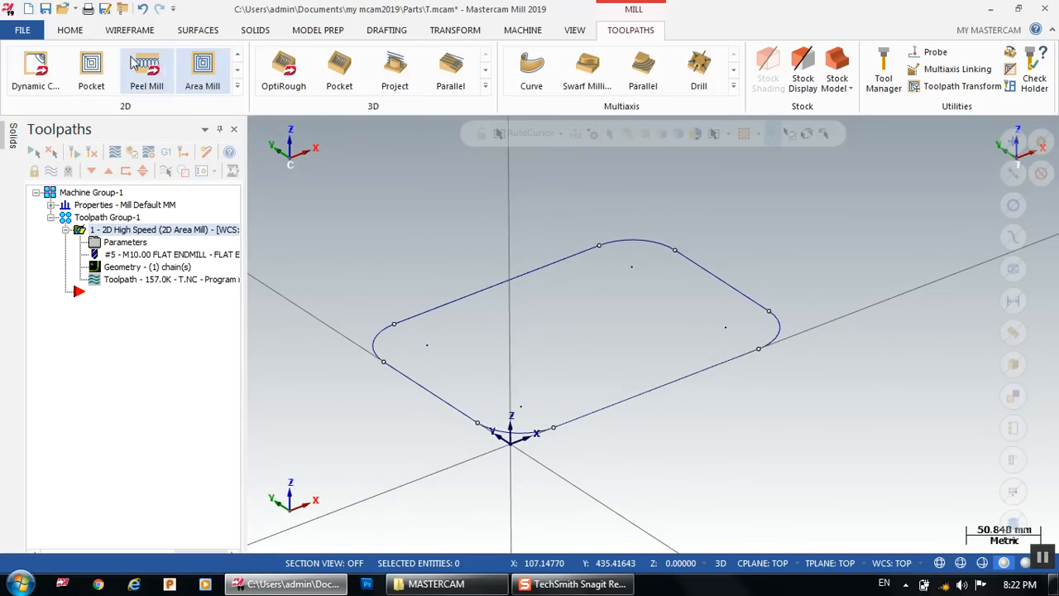
pyautogui.click(129, 30)
pyautogui.click(468, 87)
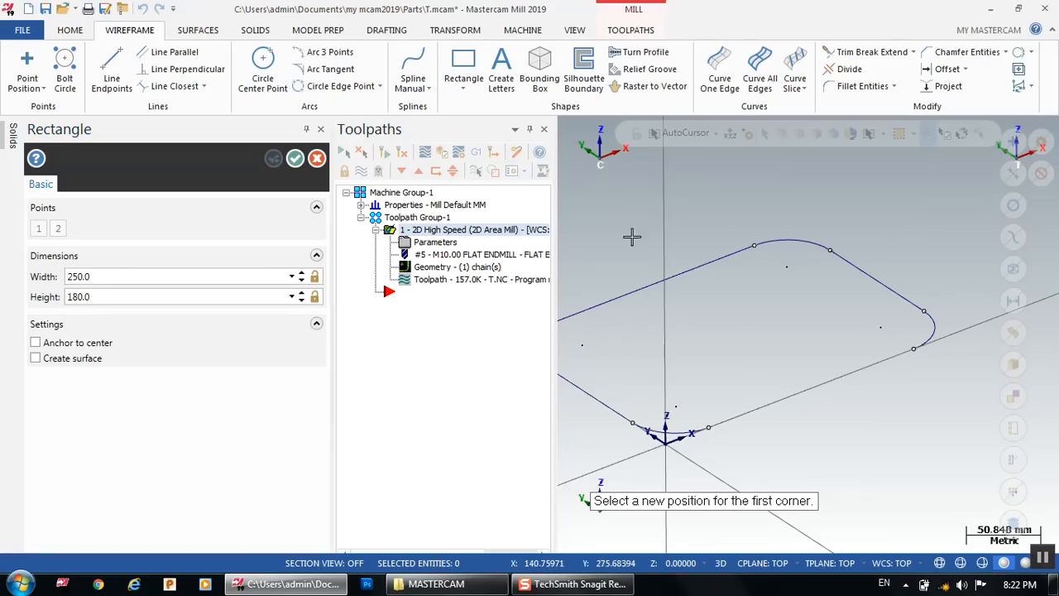
pyautogui.click(739, 383)
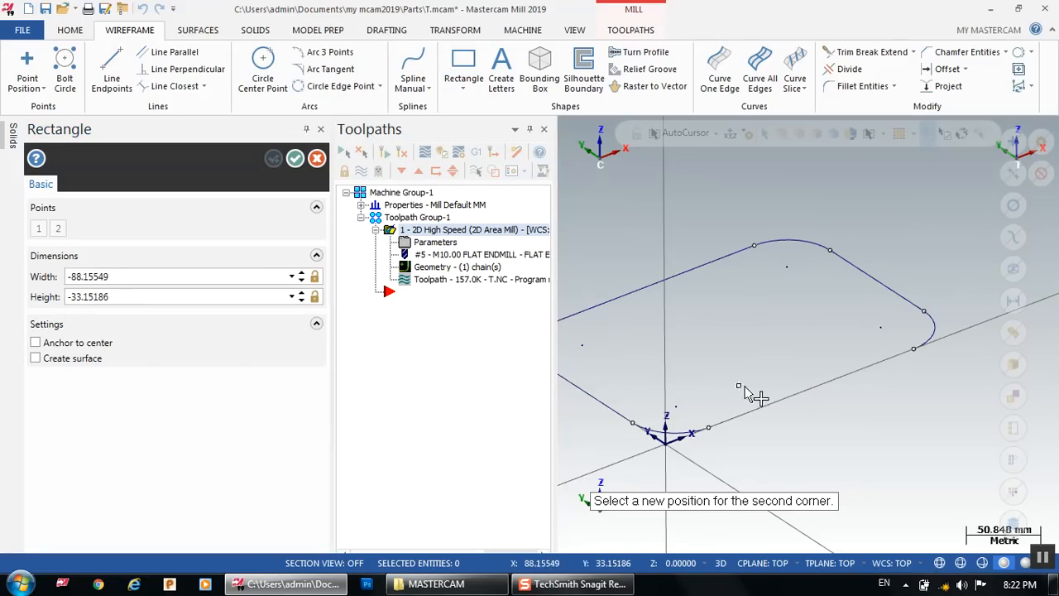
pyautogui.click(900, 385)
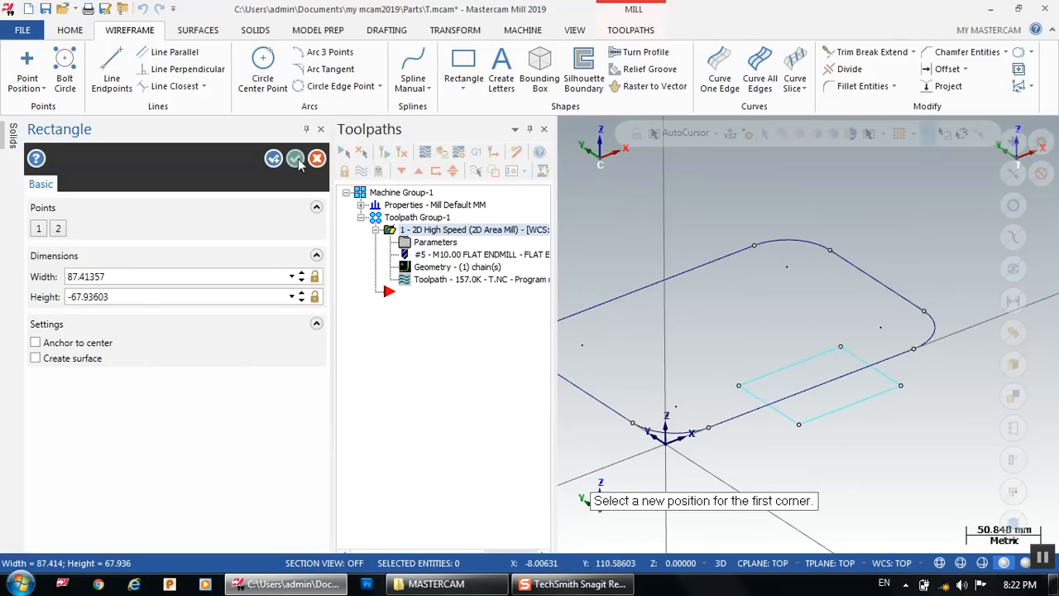
pyautogui.press('Escape')
pyautogui.moveTo(754, 424); pyautogui.dragTo(759, 456, button='middle')
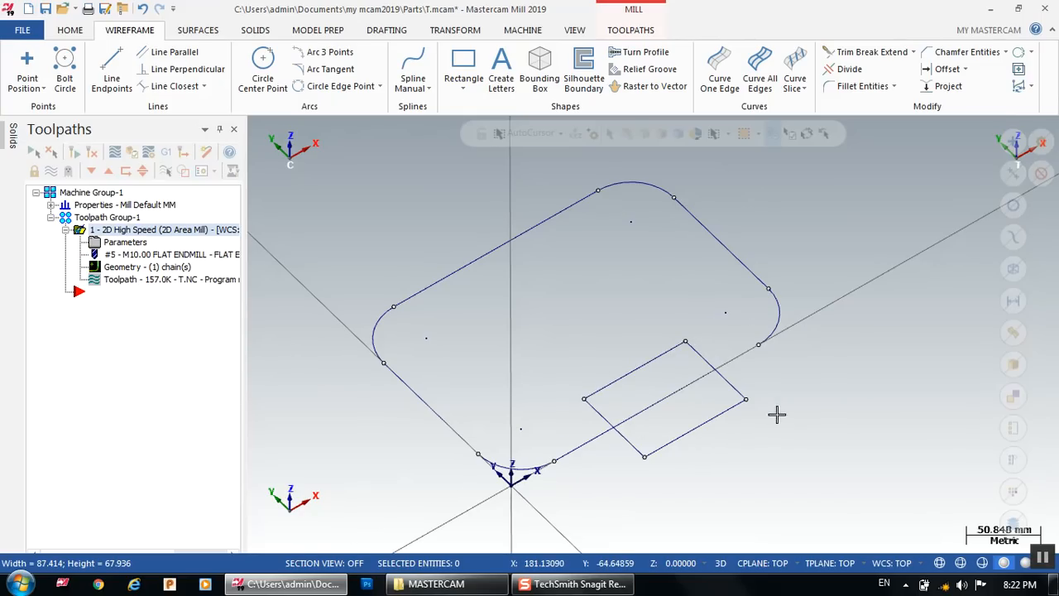
# Step: Show the Area Mill toolpath again to compare it with the small rectangle that overlaps it
pyautogui.moveTo(776, 414); pyautogui.dragTo(770, 403, button='middle')
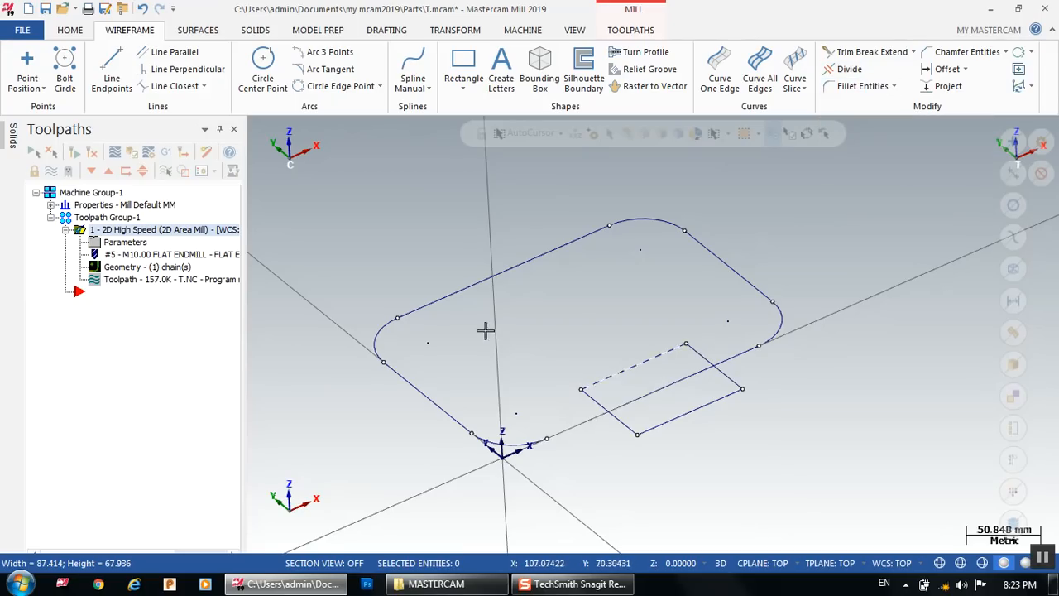
pyautogui.moveTo(584, 333); pyautogui.dragTo(579, 321, button='middle')
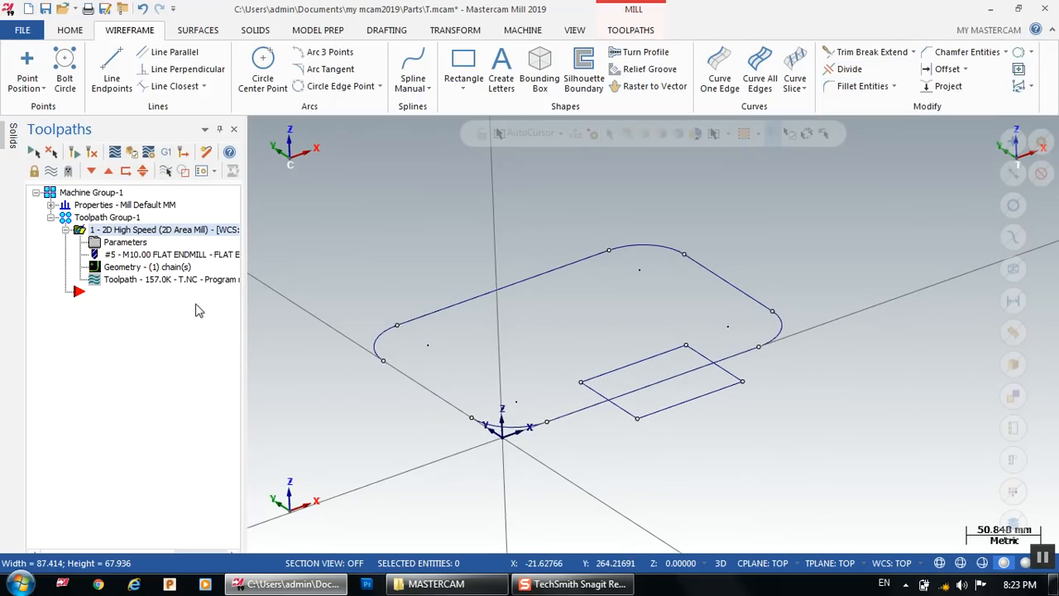
pyautogui.click(50, 170)
pyautogui.moveTo(680, 383); pyautogui.dragTo(715, 448, button='middle')
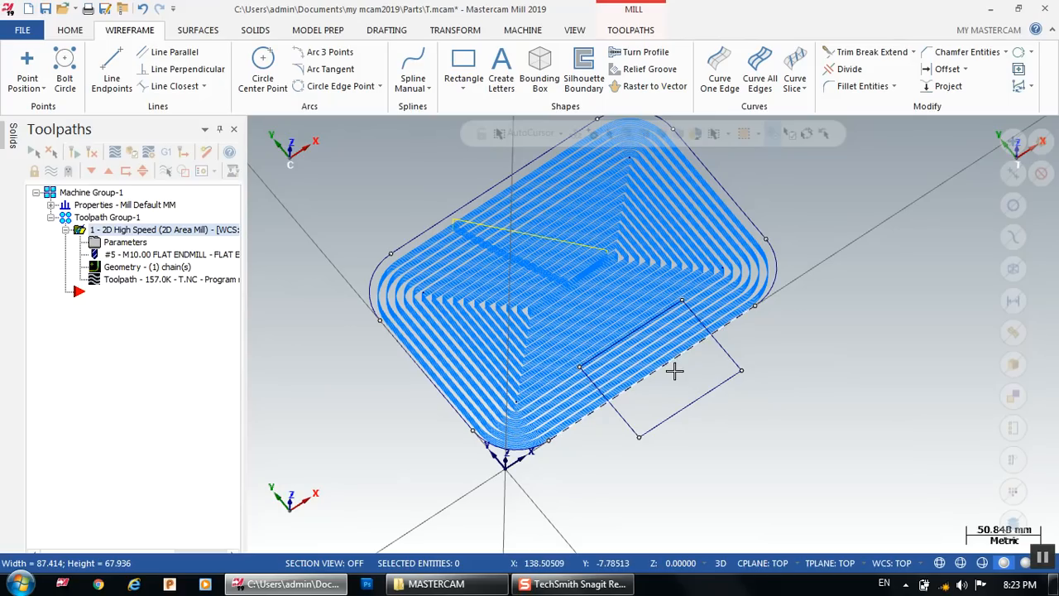
pyautogui.moveTo(675, 370); pyautogui.dragTo(674, 361, button='middle')
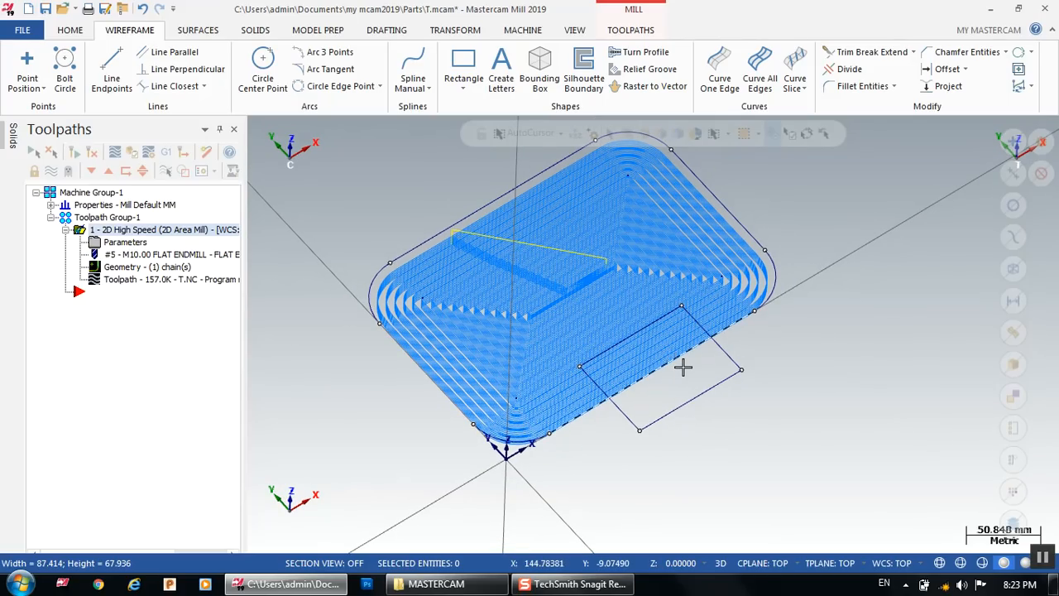
# Step: Start a Trim toolpath with the small rectangle as boundary, keeping the side of the pocket outside that rectangle
pyautogui.rightClick(153, 238)
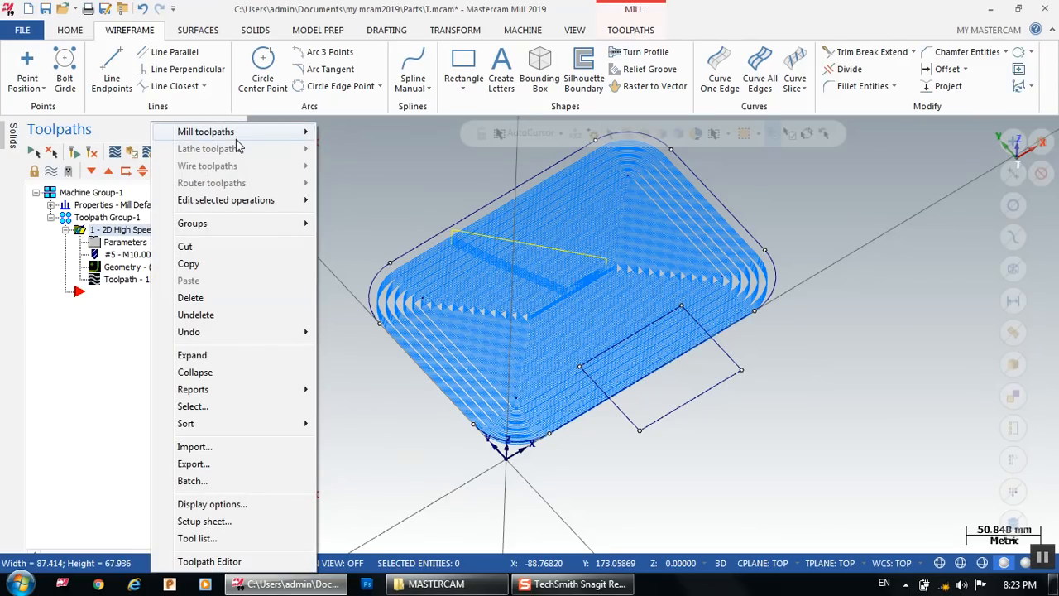
pyautogui.moveTo(246, 136)
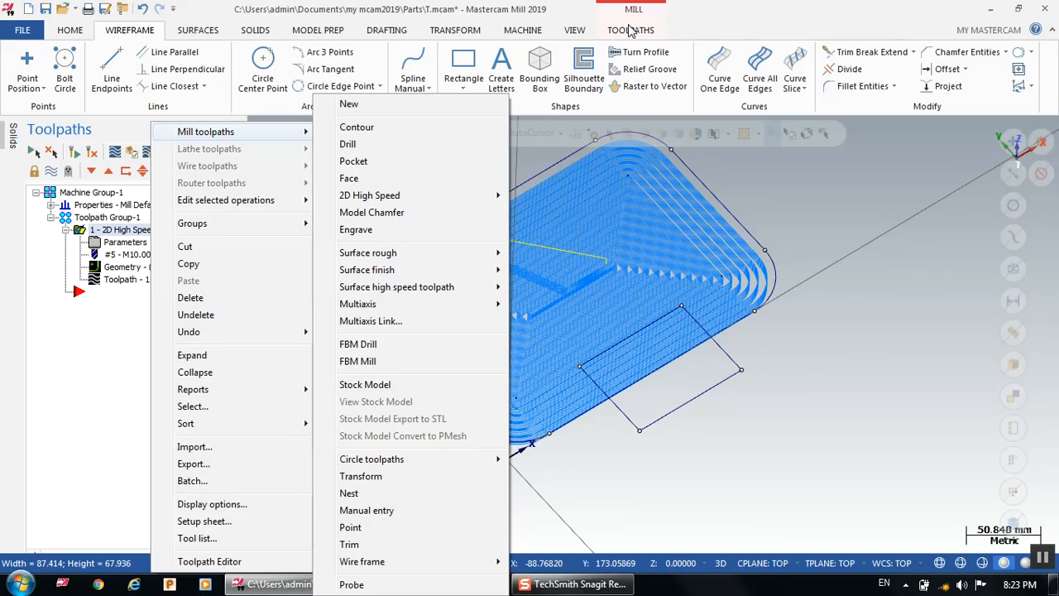
pyautogui.moveTo(445, 571)
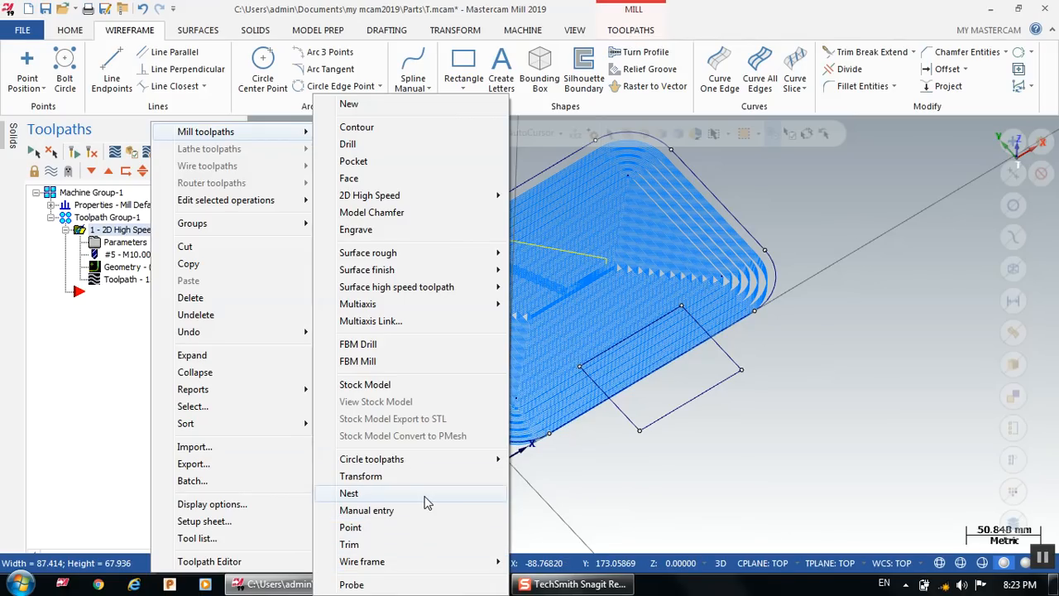
pyautogui.click(349, 544)
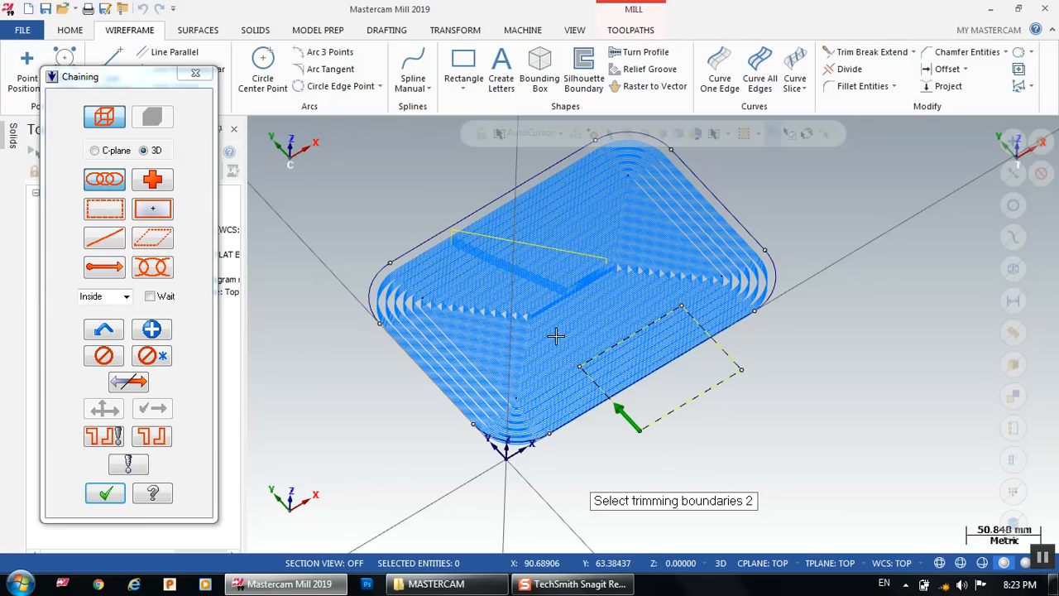
pyautogui.click(105, 494)
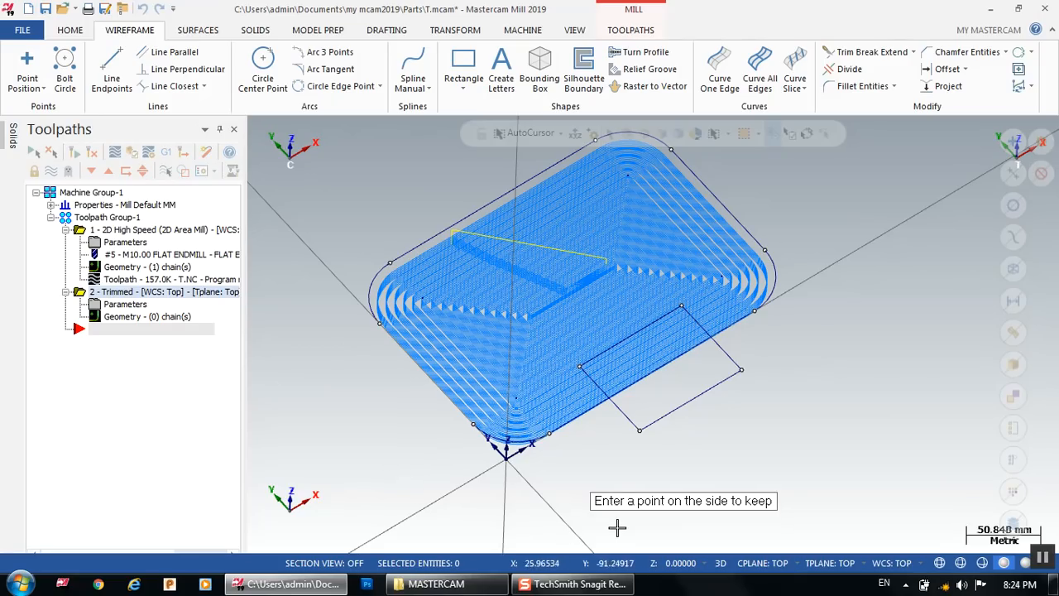
pyautogui.click(614, 289)
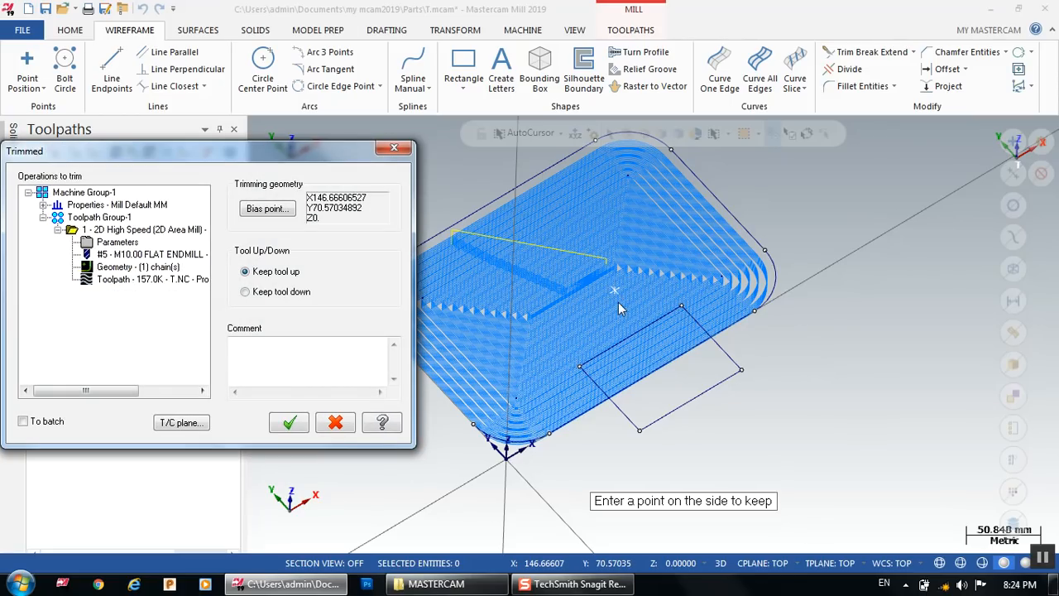
# Step: Choose the 2D Area Mill operation as the one to trim and accept the trim
pyautogui.moveTo(275, 164); pyautogui.dragTo(327, 163)
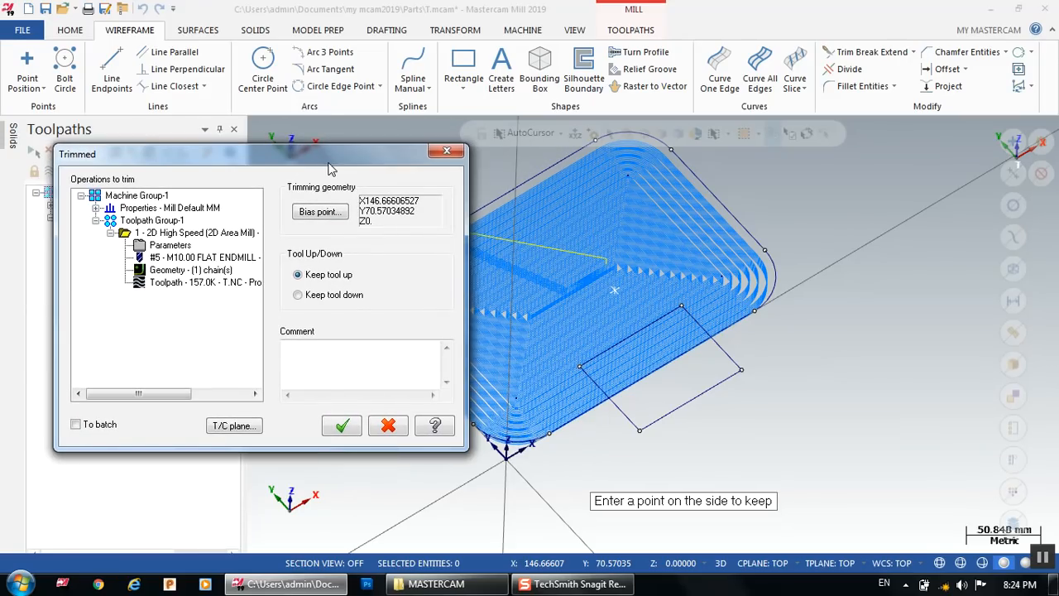
pyautogui.click(136, 221)
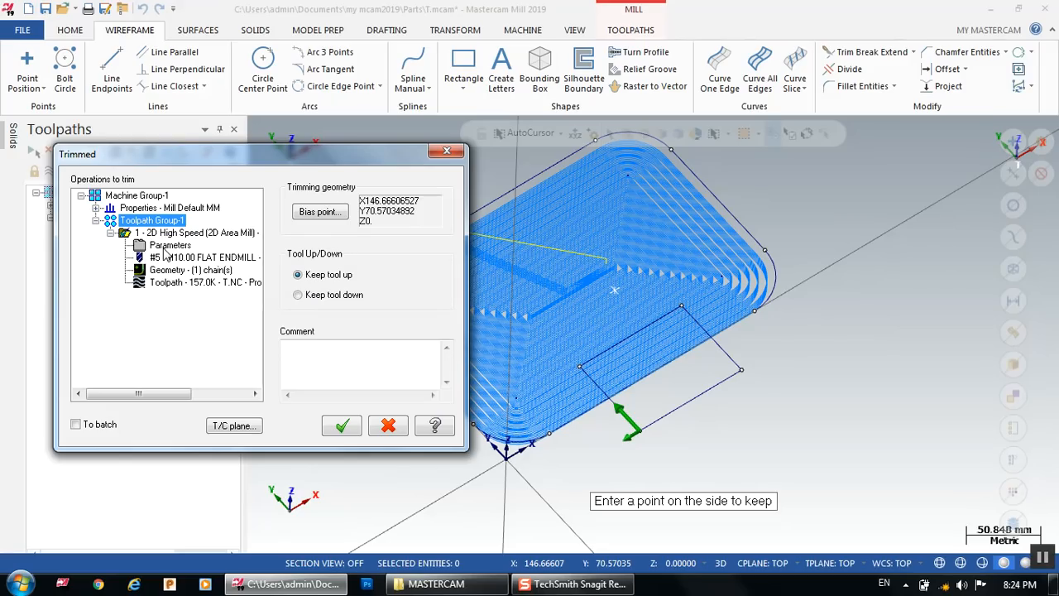
pyautogui.click(134, 234)
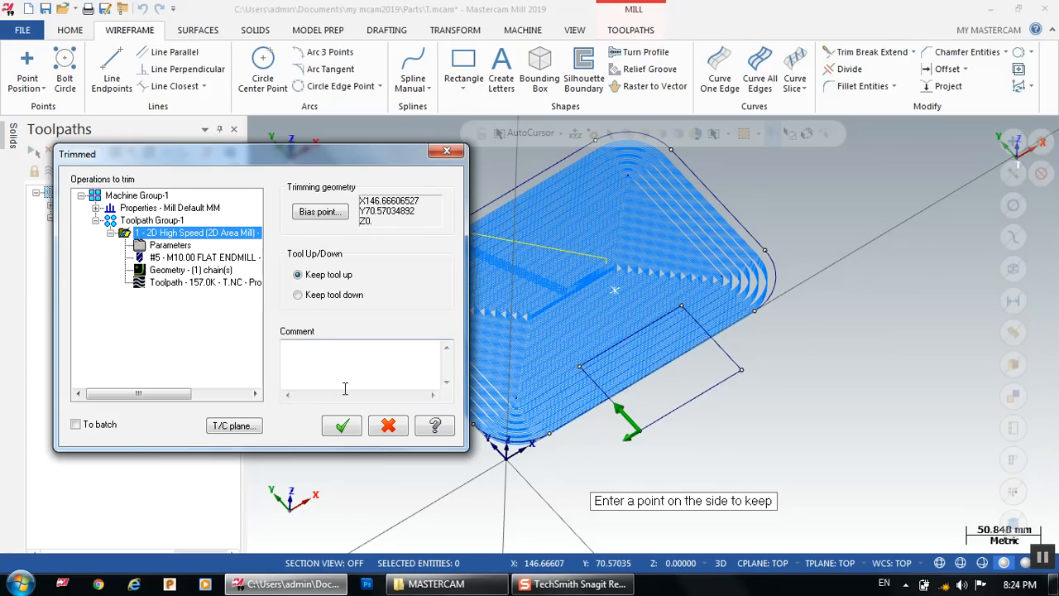
pyautogui.click(343, 426)
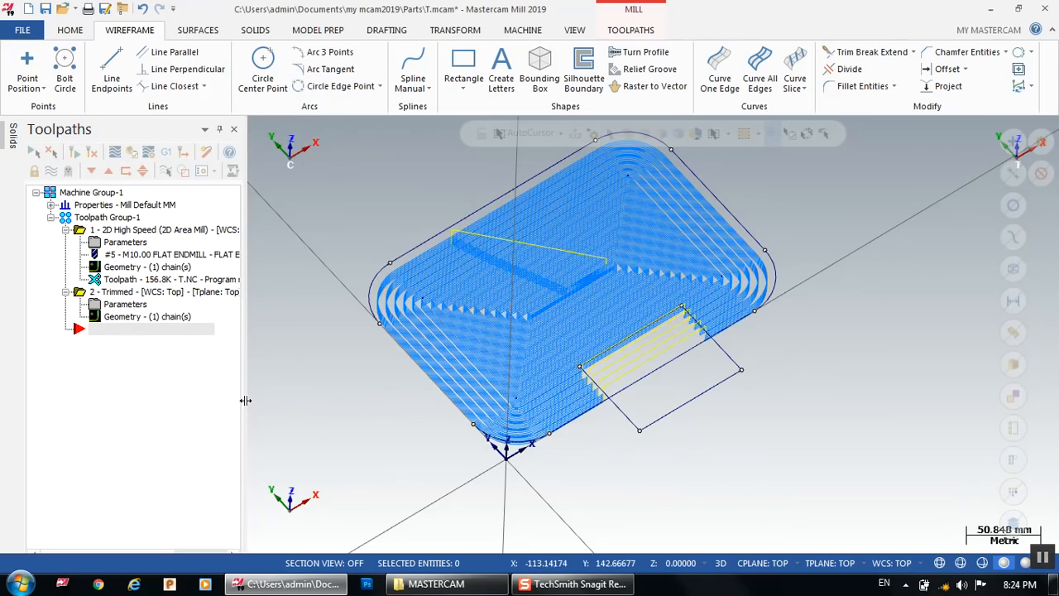
# Step: Examine the trimmed passes inside the small rectangle and review the trim operation's parameters
pyautogui.moveTo(391, 421); pyautogui.dragTo(660, 423, button='middle')
pyautogui.scroll(4, 628, 399)
pyautogui.scroll(-2, 706, 404)
pyautogui.scroll(-2, 706, 405)
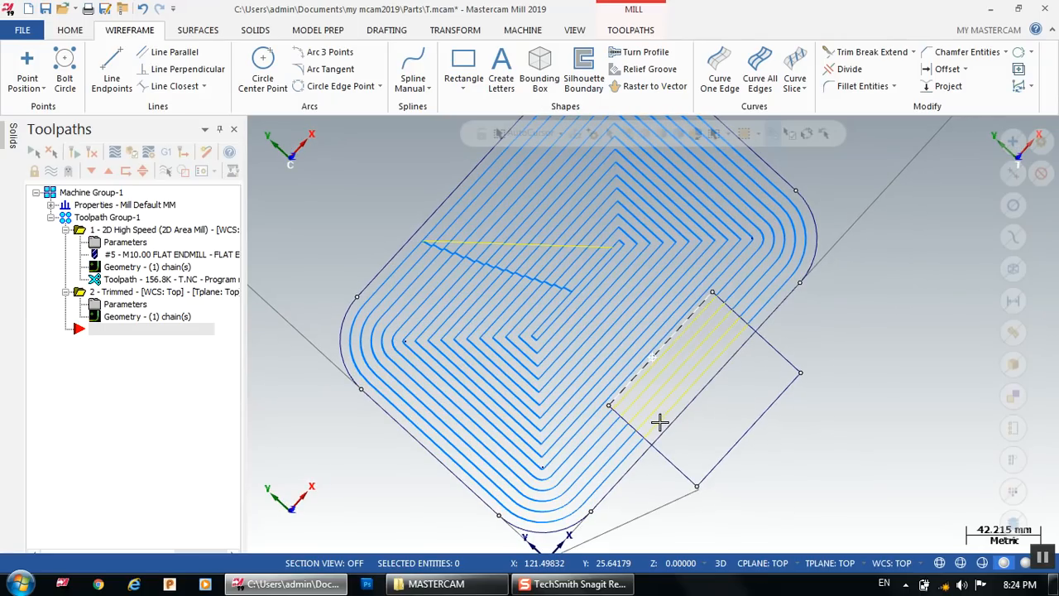
pyautogui.scroll(2, 701, 364)
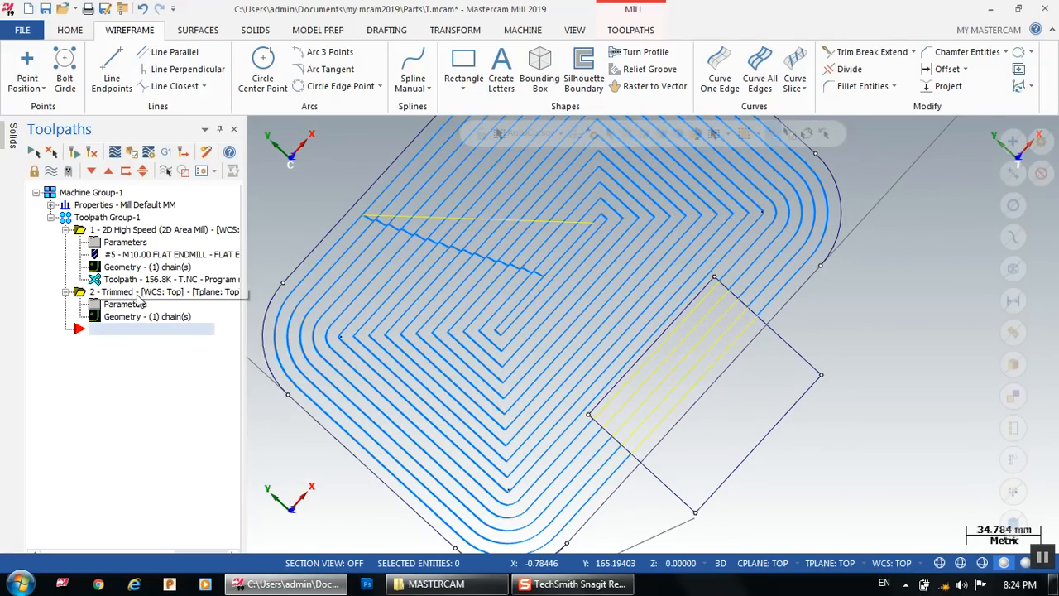
pyautogui.click(132, 303)
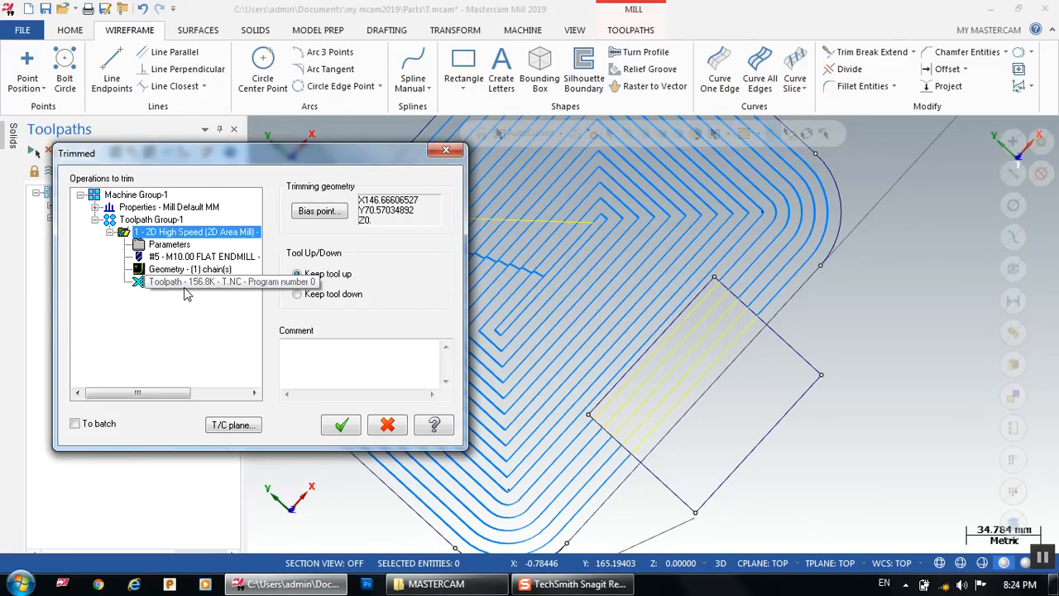
pyautogui.click(346, 426)
pyautogui.moveTo(383, 421); pyautogui.dragTo(427, 311, button='middle')
pyautogui.scroll(-3, 573, 248)
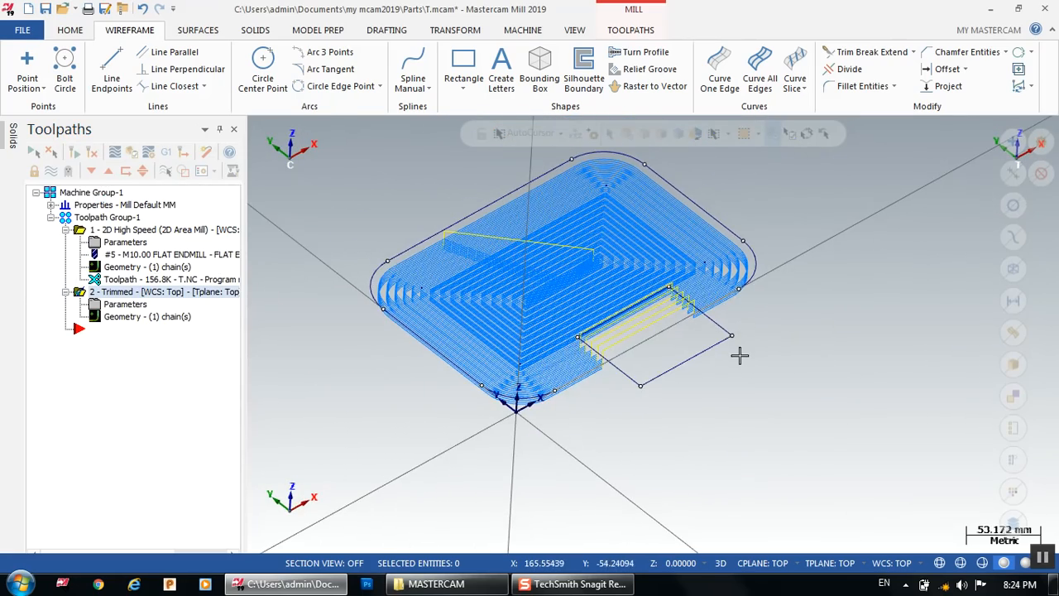
# Step: Backplot the trimmed 2D Area Mill operation and slow the playback to follow the tool through the passes
pyautogui.click(113, 218)
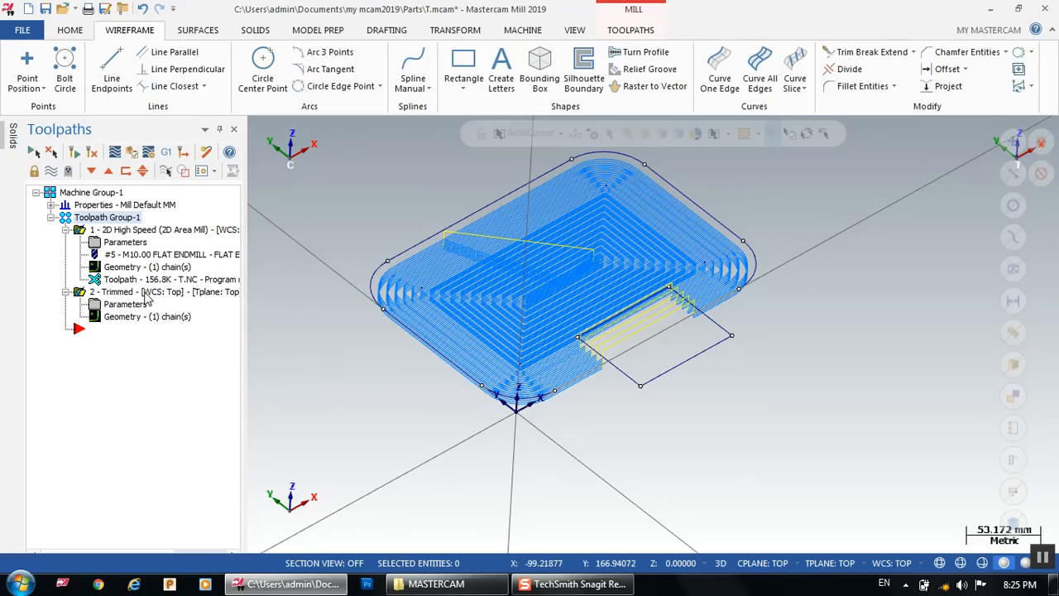
pyautogui.hotkey('alt', 't')
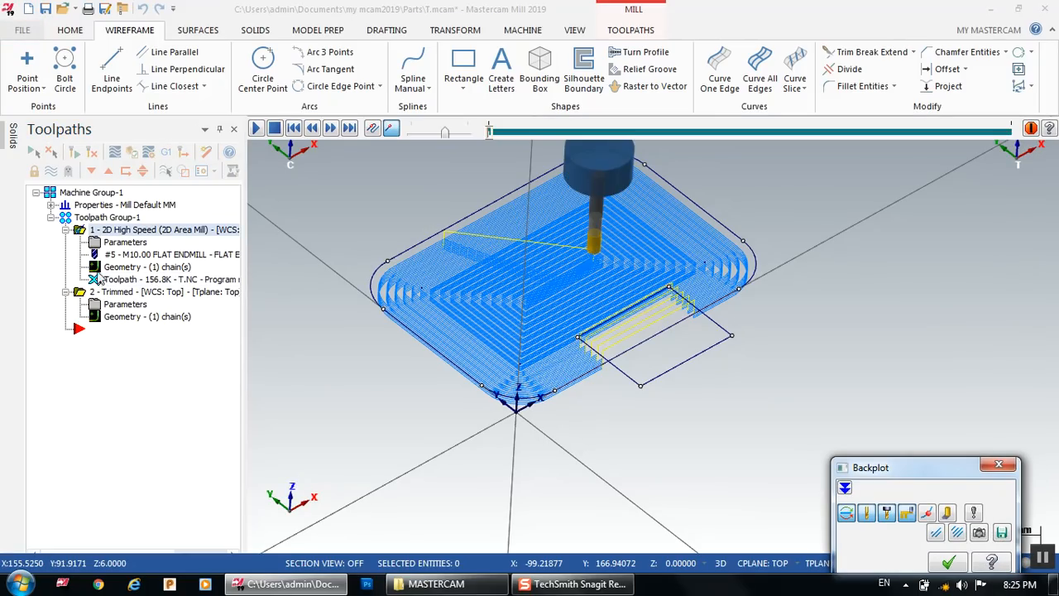
pyautogui.click(255, 129)
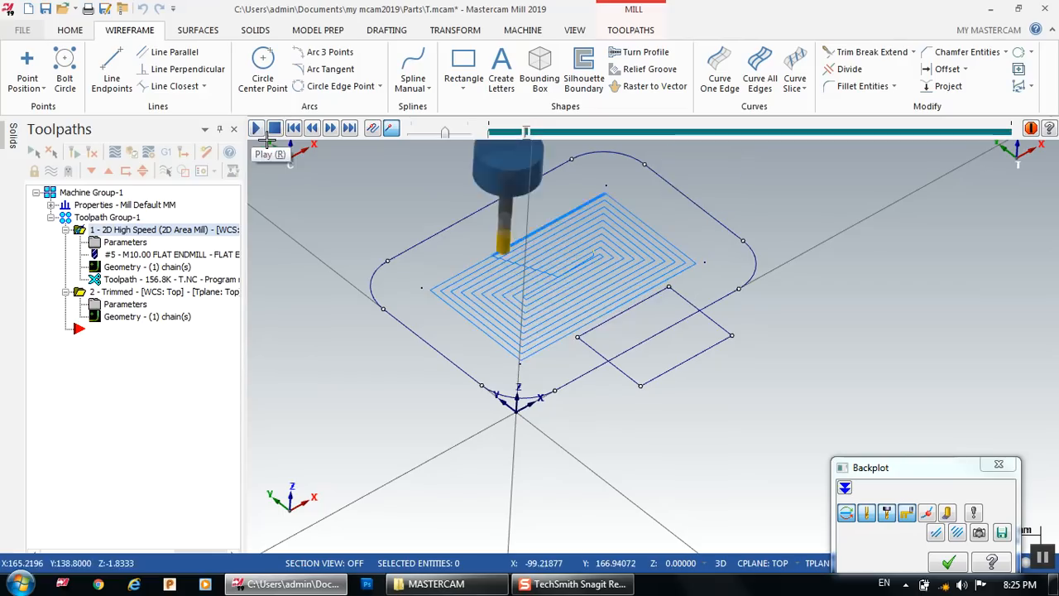
pyautogui.click(434, 134)
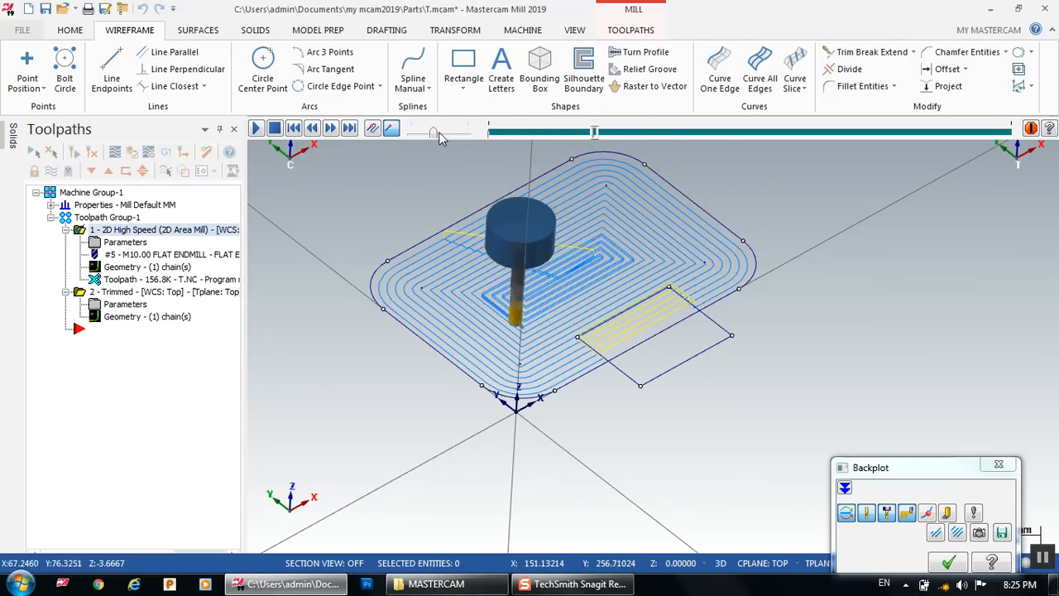
pyautogui.click(427, 134)
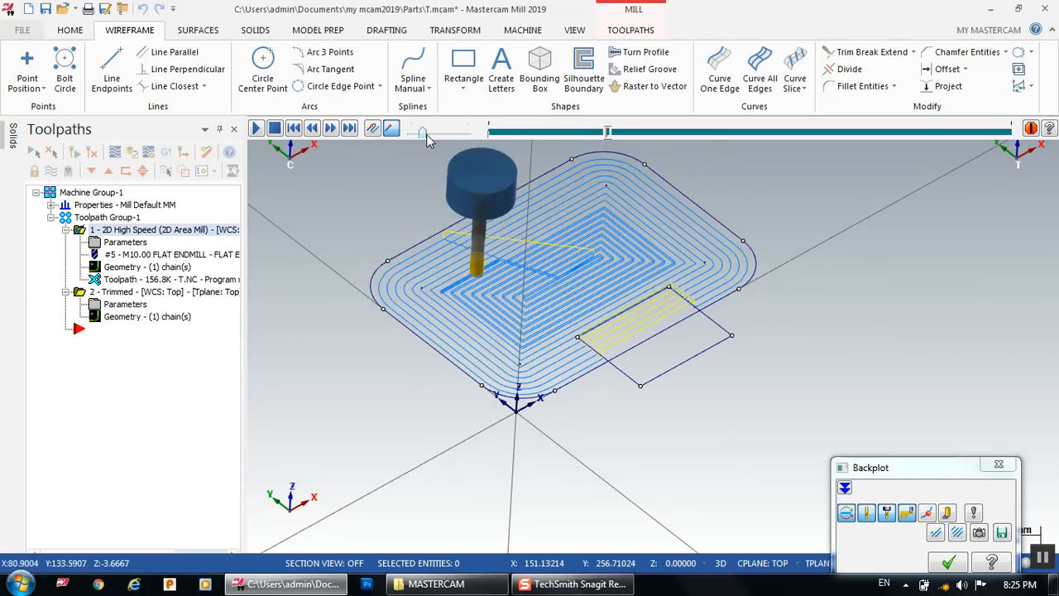
pyautogui.moveTo(426, 134); pyautogui.dragTo(430, 132)
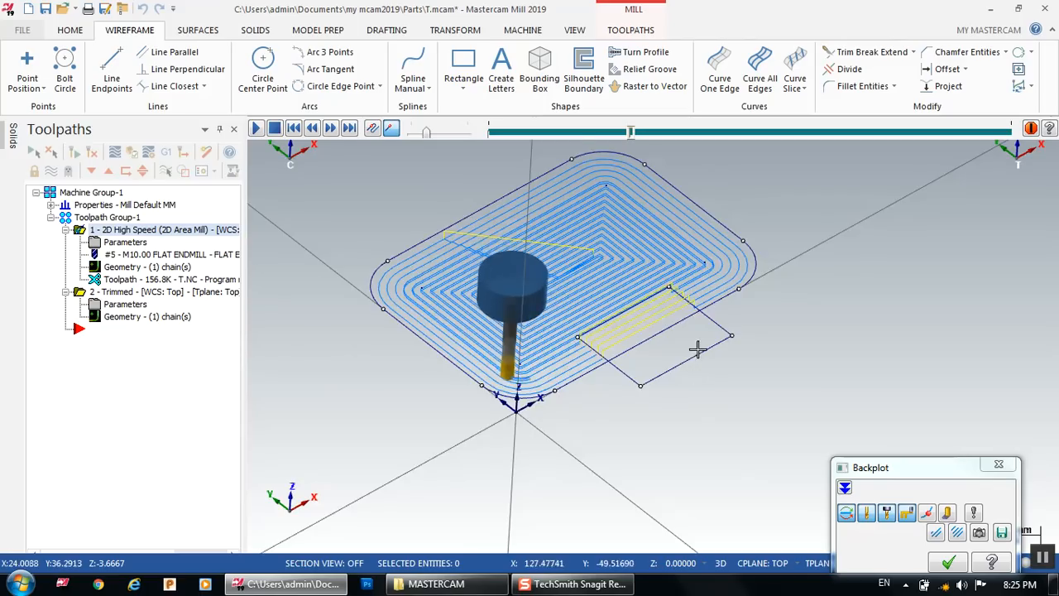
# Step: Examine in Backplot from several angles how the tool crosses the small rectangle, adjusting the playback speed
pyautogui.moveTo(697, 349); pyautogui.dragTo(687, 319, button='middle')
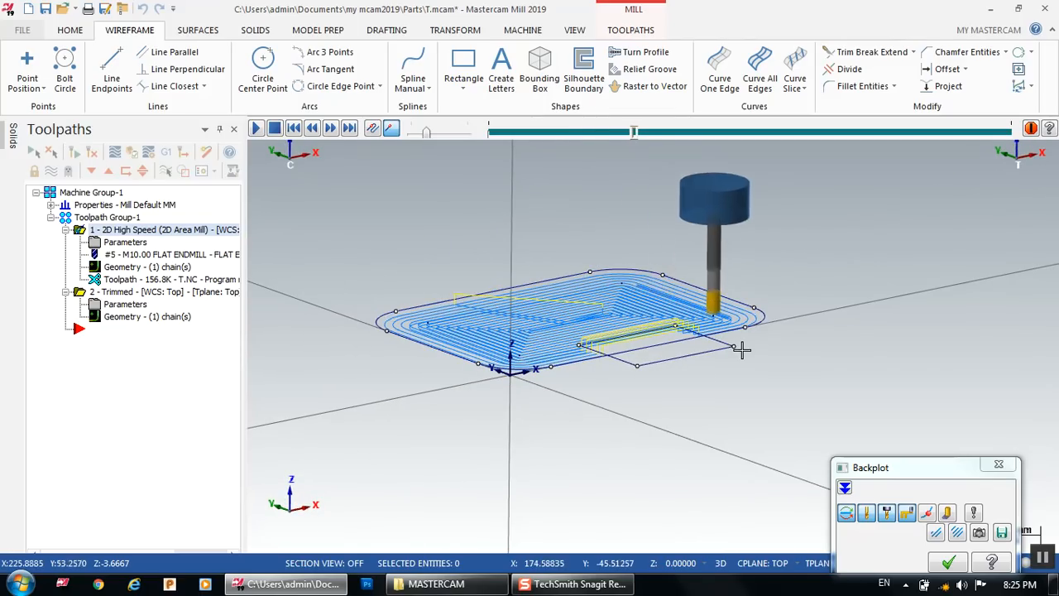
pyautogui.moveTo(426, 132); pyautogui.dragTo(420, 135)
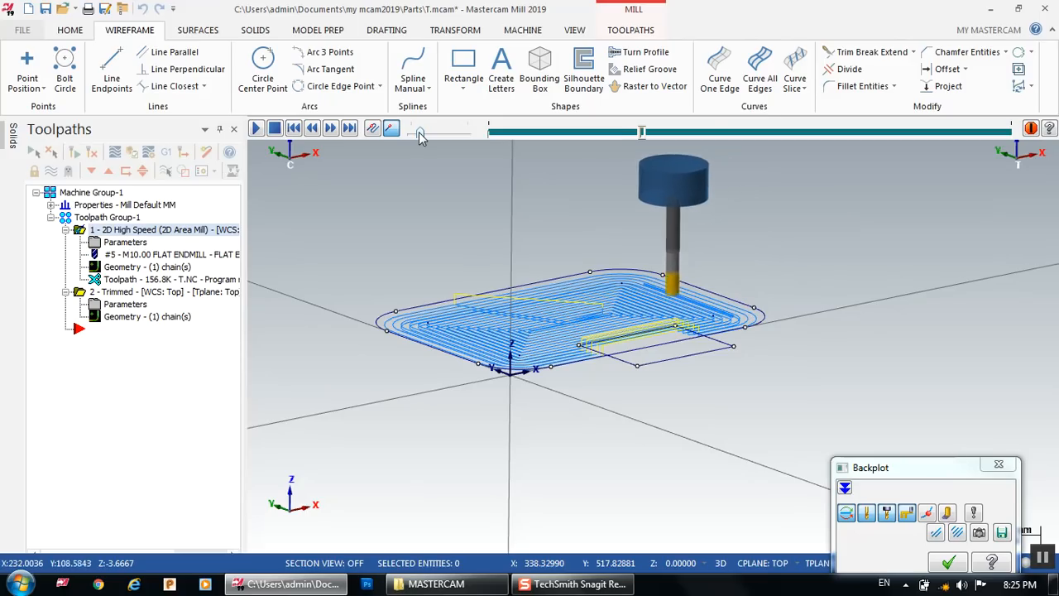
pyautogui.moveTo(420, 135); pyautogui.dragTo(437, 134)
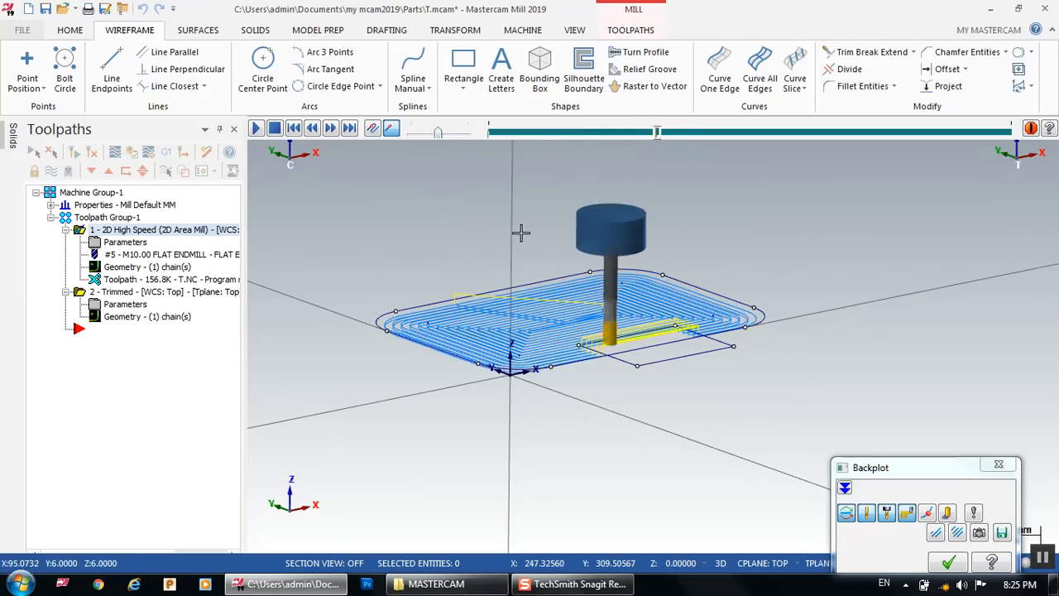
pyautogui.moveTo(520, 232); pyautogui.dragTo(614, 359, button='middle')
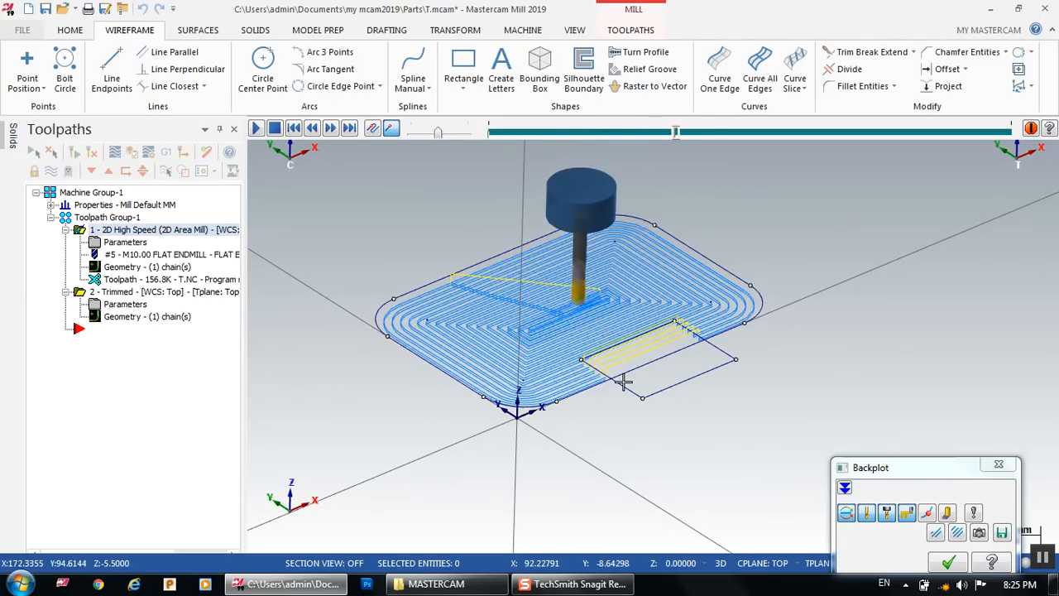
pyautogui.scroll(5, 624, 383)
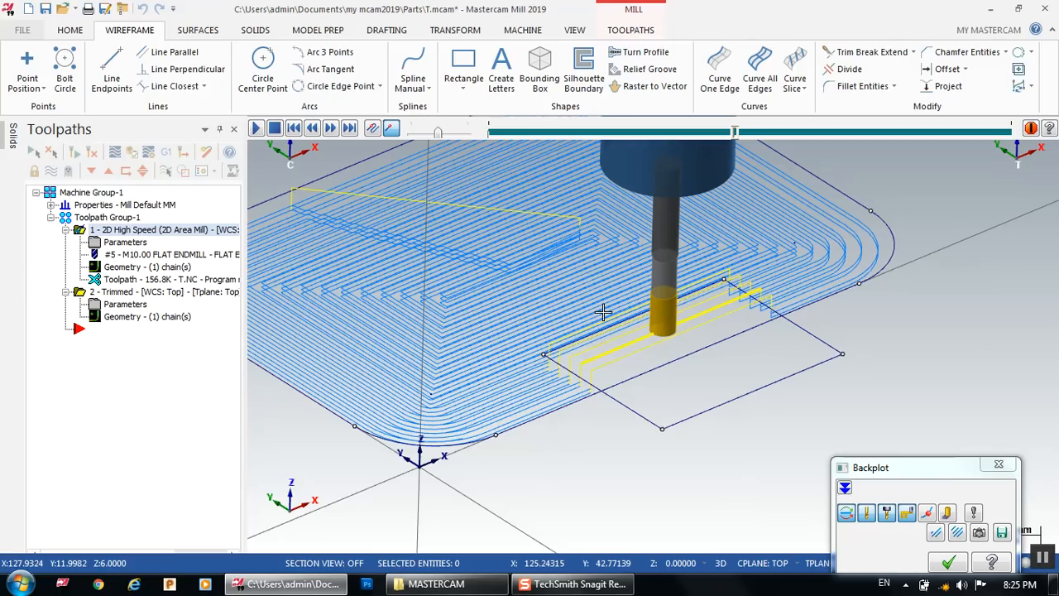
# Step: Set the retract height of the 2D Area Mill operation to 30, regenerate it and inspect the retract moves over the small rectangle
pyautogui.click(124, 242)
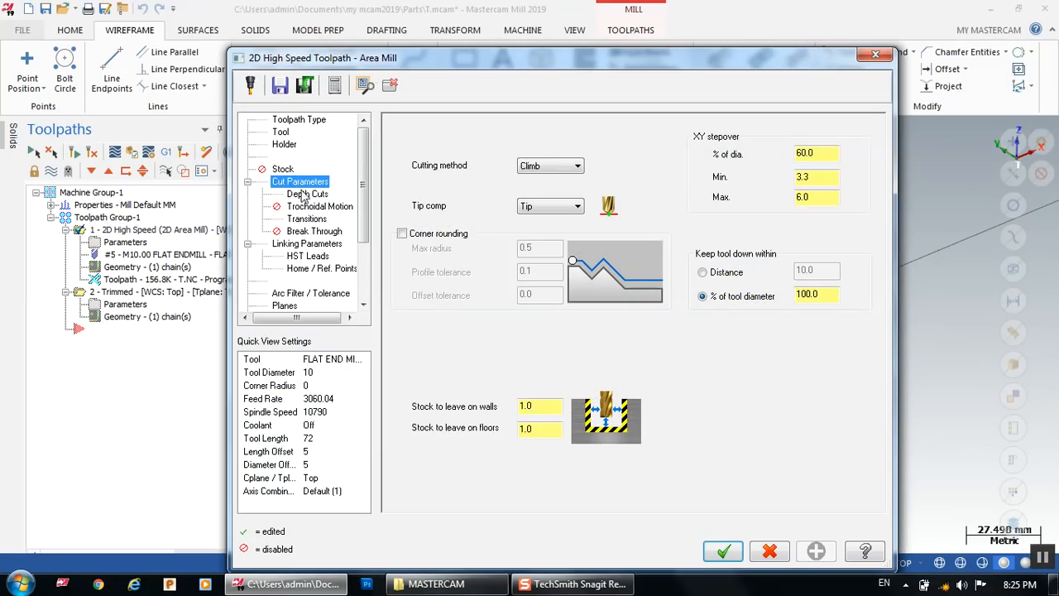
pyautogui.click(309, 245)
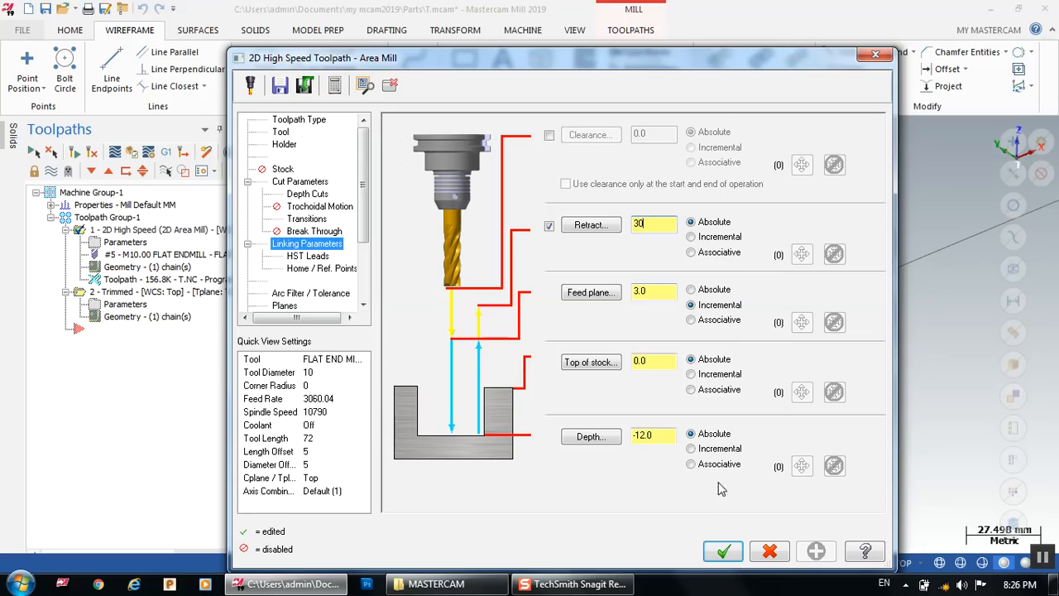
pyautogui.click(722, 547)
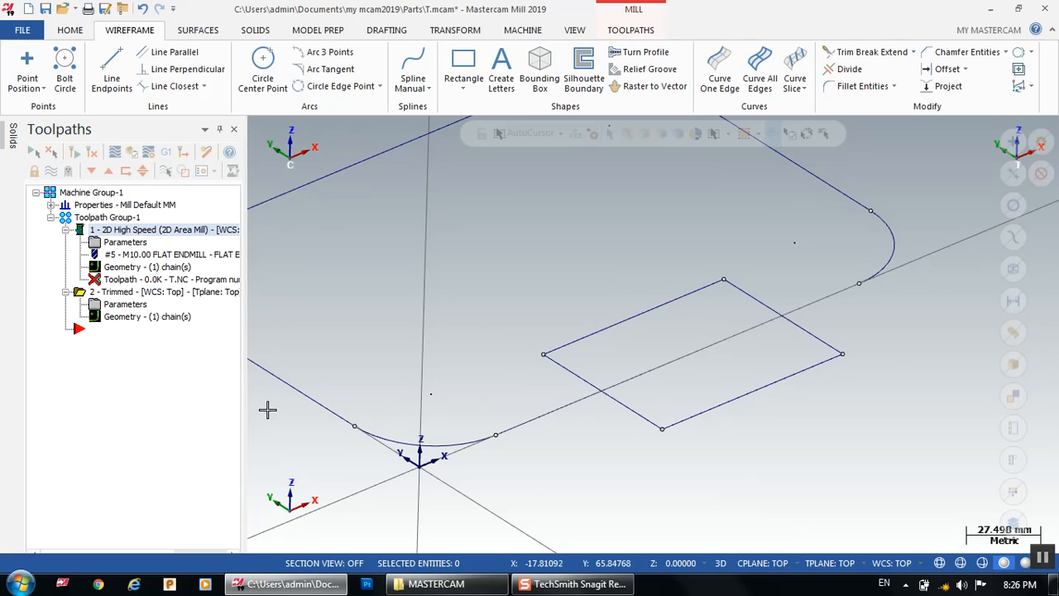
pyautogui.moveTo(267, 406); pyautogui.dragTo(535, 364, button='middle')
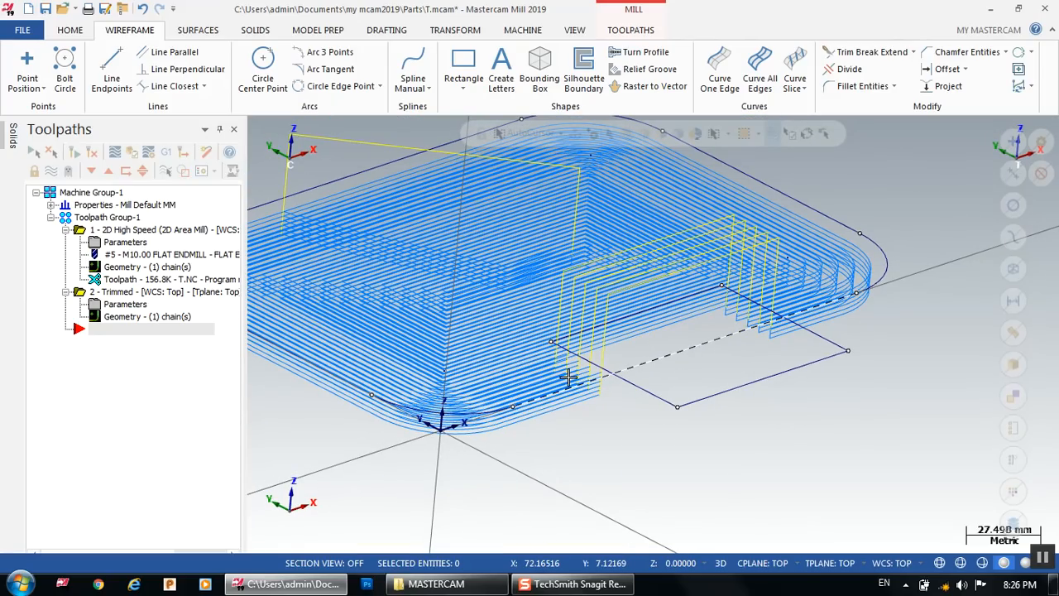
pyautogui.scroll(-4, 907, 375)
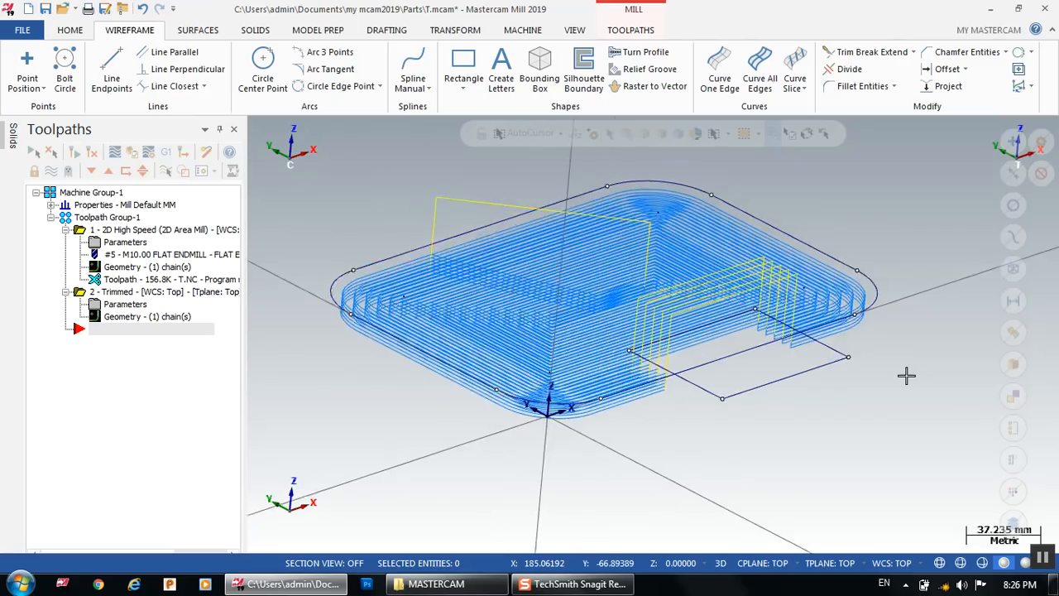
pyautogui.moveTo(897, 399); pyautogui.dragTo(892, 404, button='middle')
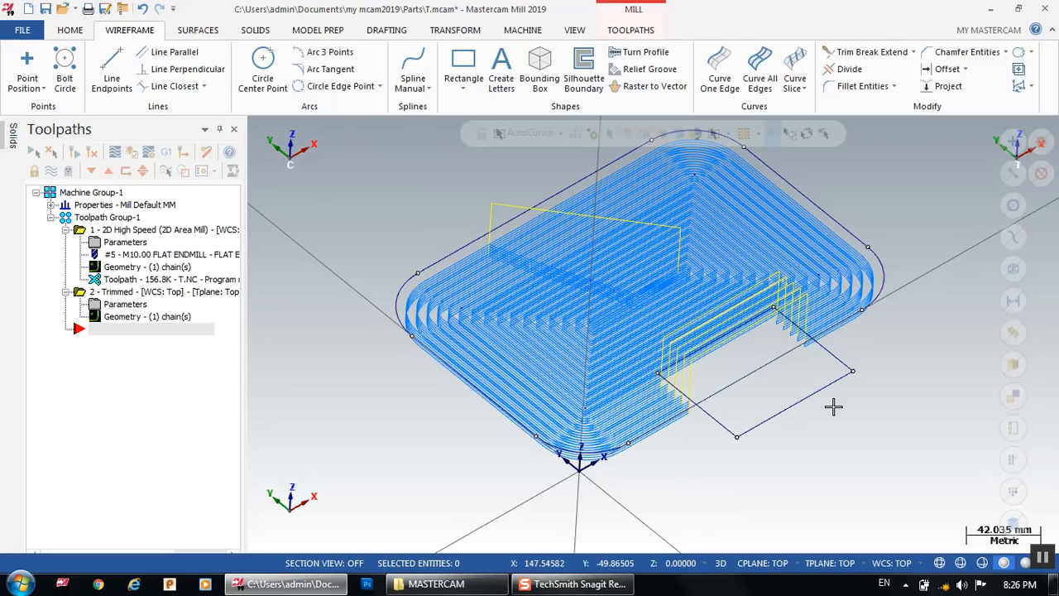
# Step: Hide the display of the 2D Area Mill toolpath so only the wireframe geometry shows
pyautogui.click(51, 170)
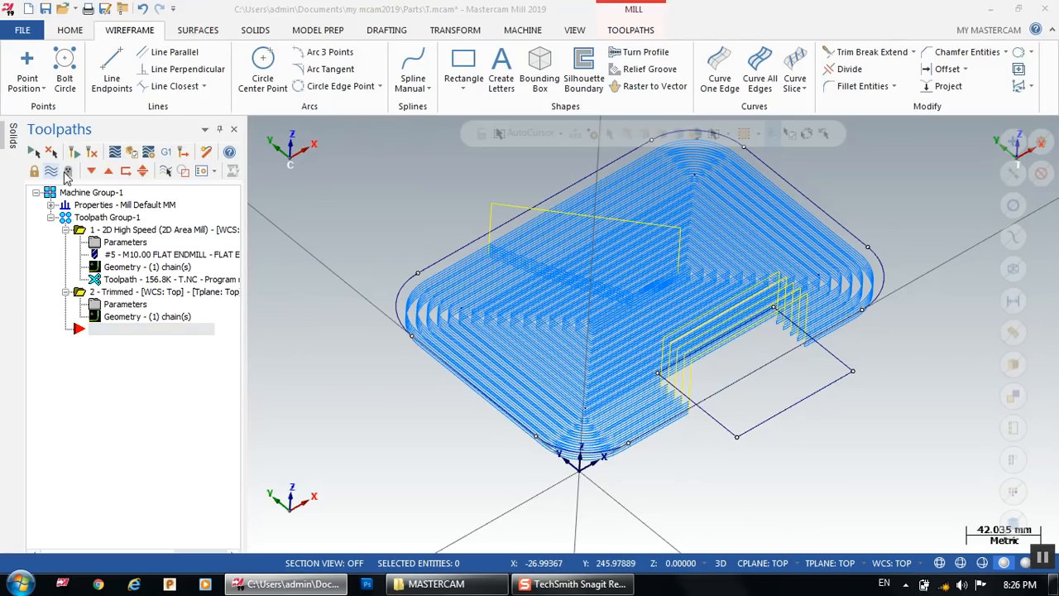
pyautogui.click(662, 328)
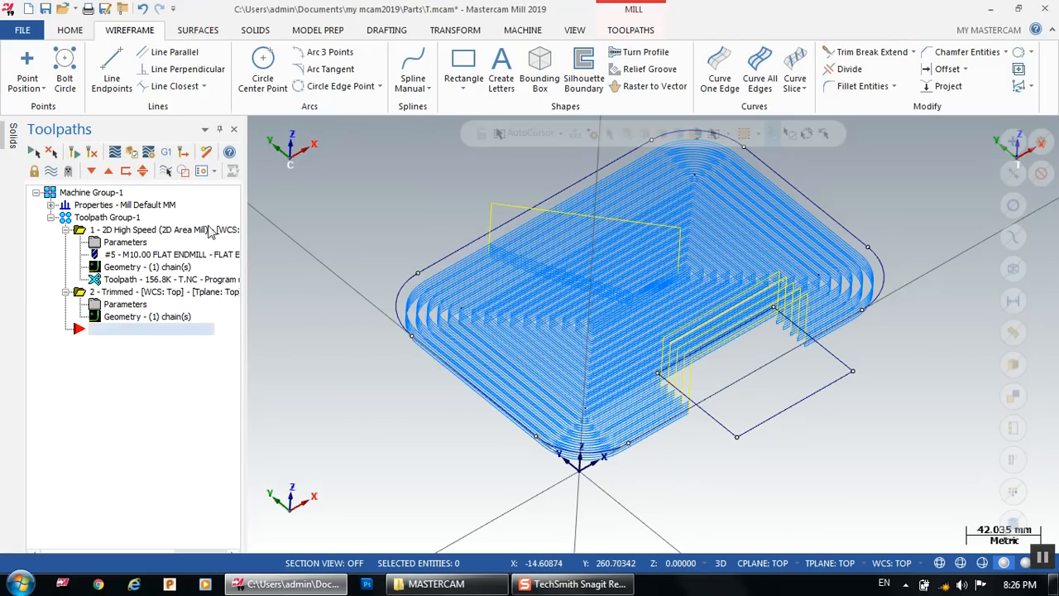
pyautogui.click(165, 230)
pyautogui.click(51, 170)
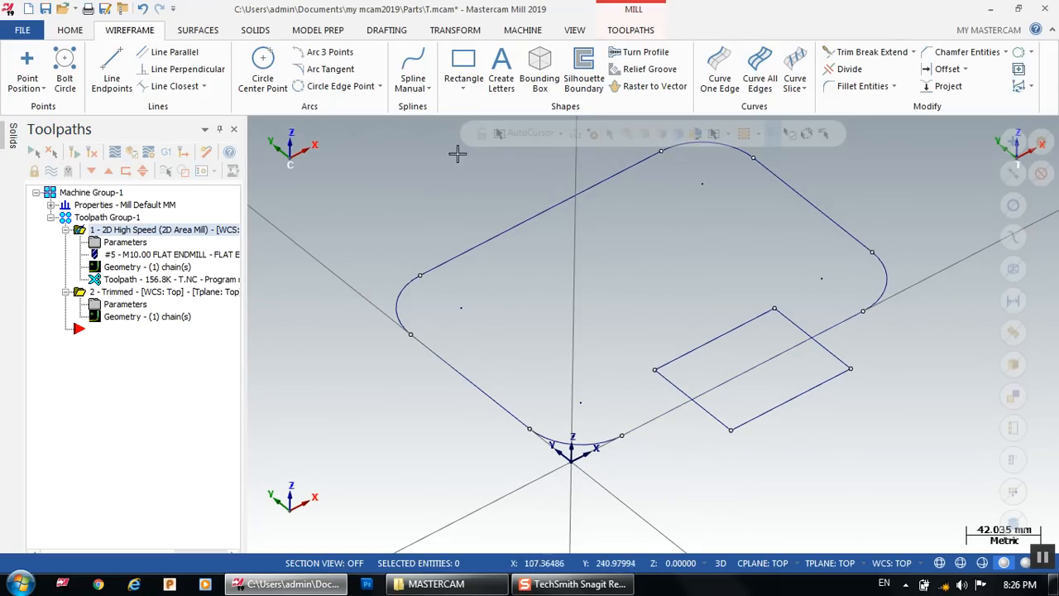
# Step: Start a Mirror in Copy mode with all four sides of the small rectangle as the selection
pyautogui.click(457, 33)
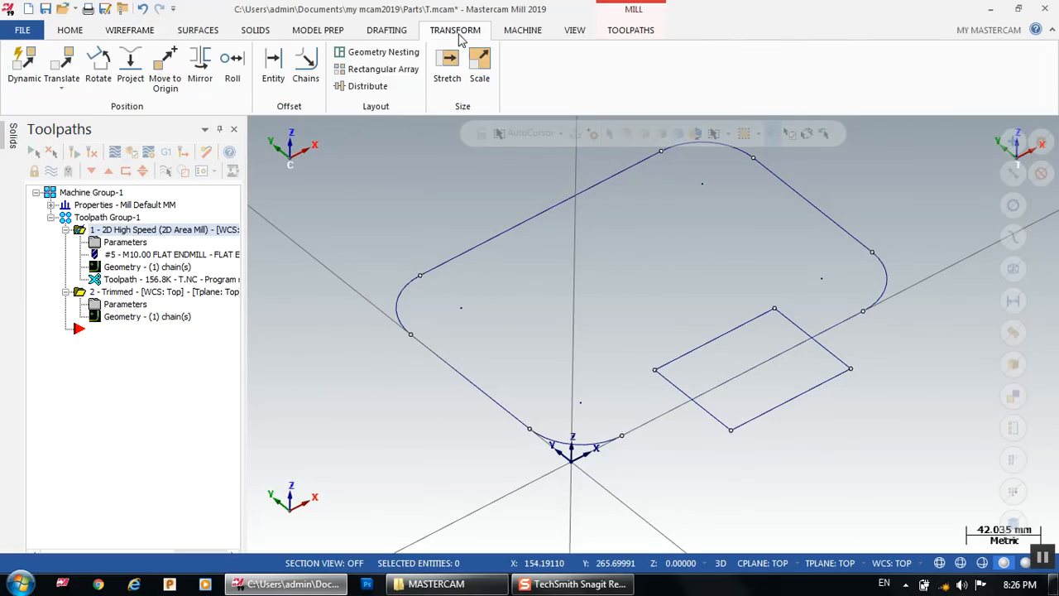
pyautogui.click(200, 66)
pyautogui.scroll(-5, 667, 331)
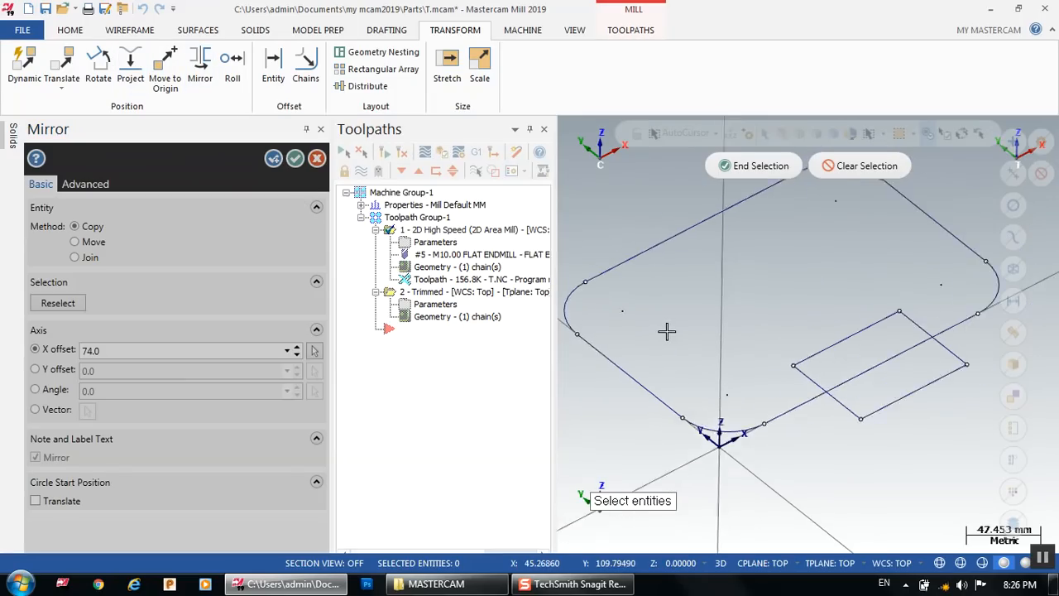
pyautogui.scroll(4, 846, 354)
pyautogui.click(809, 330)
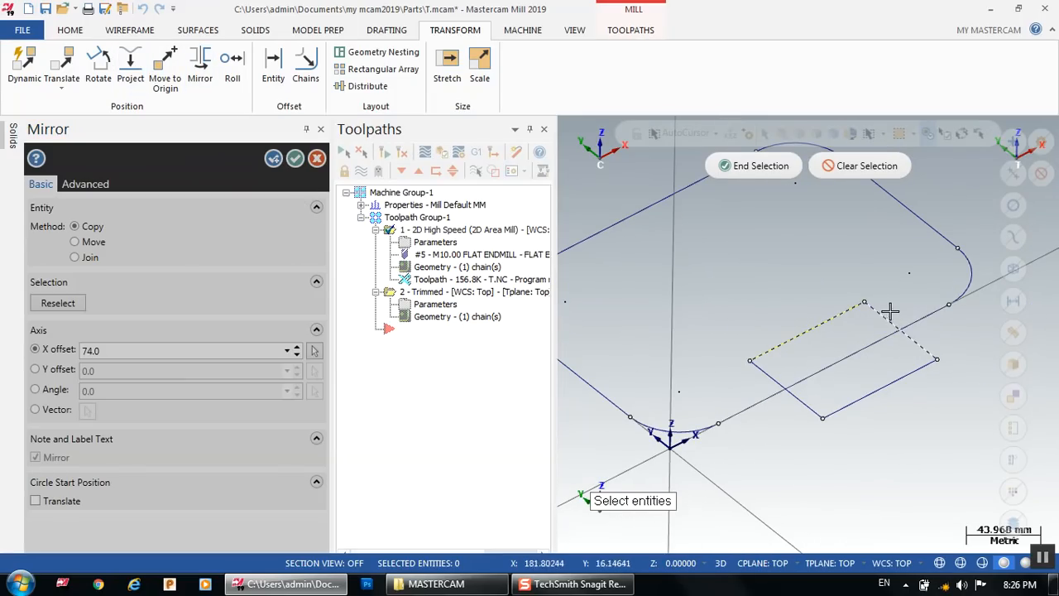
pyautogui.click(902, 339)
pyautogui.click(838, 402)
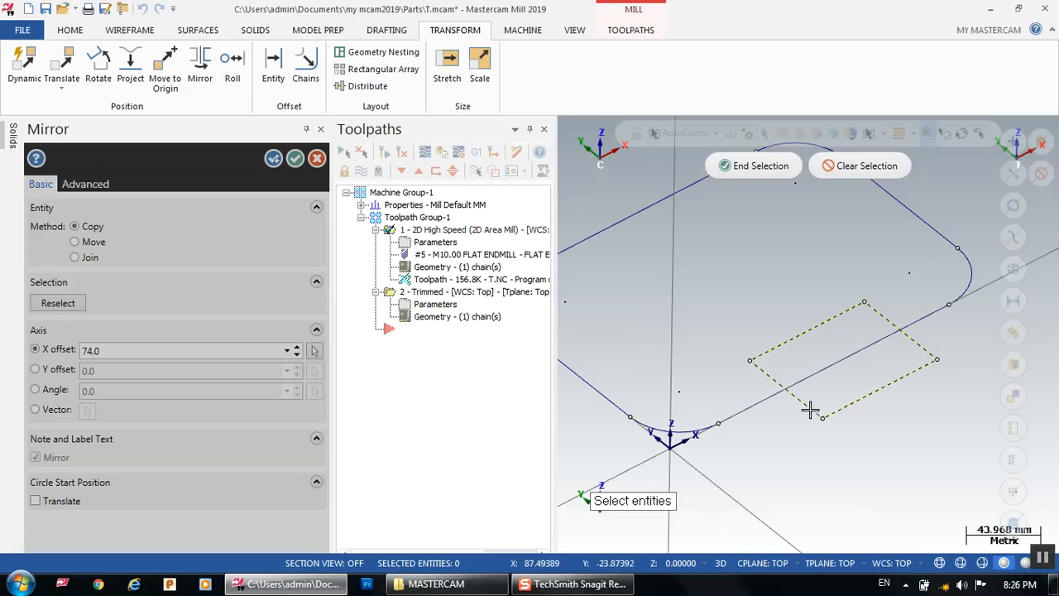
pyautogui.click(808, 411)
pyautogui.click(753, 170)
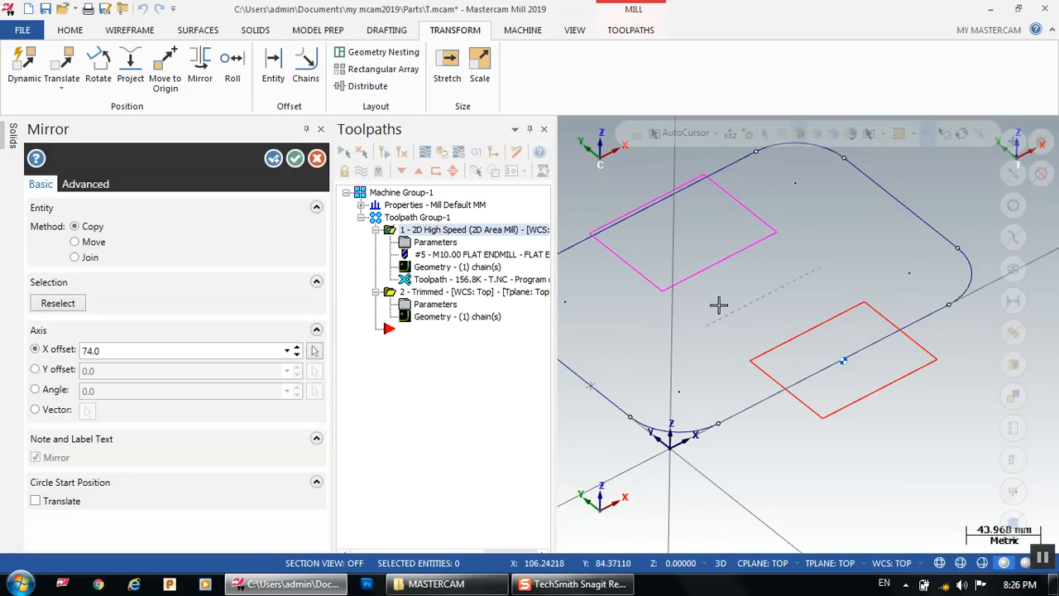
pyautogui.click(45, 371)
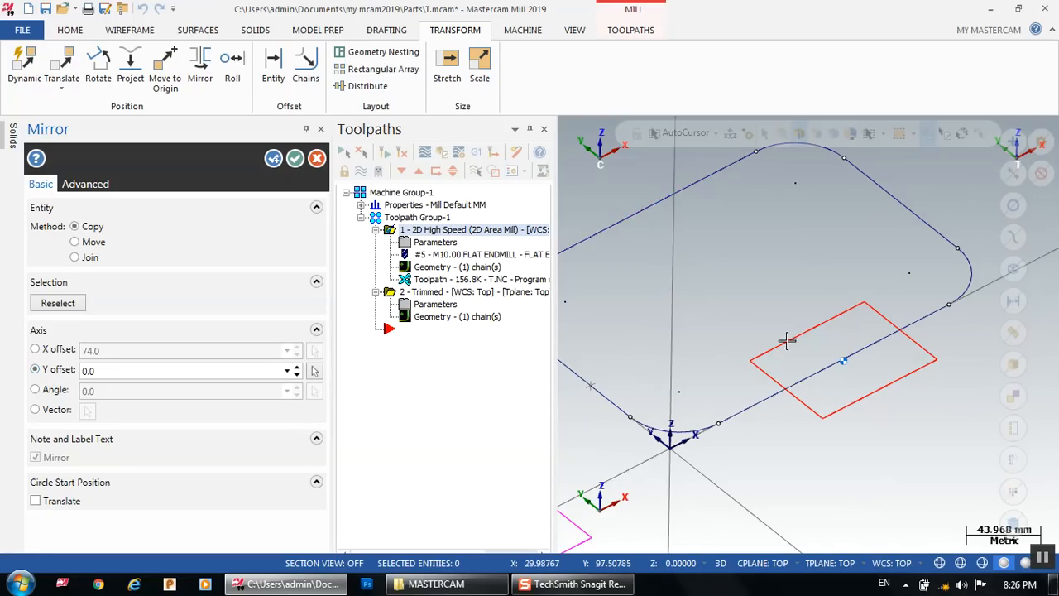
pyautogui.scroll(-4, 829, 342)
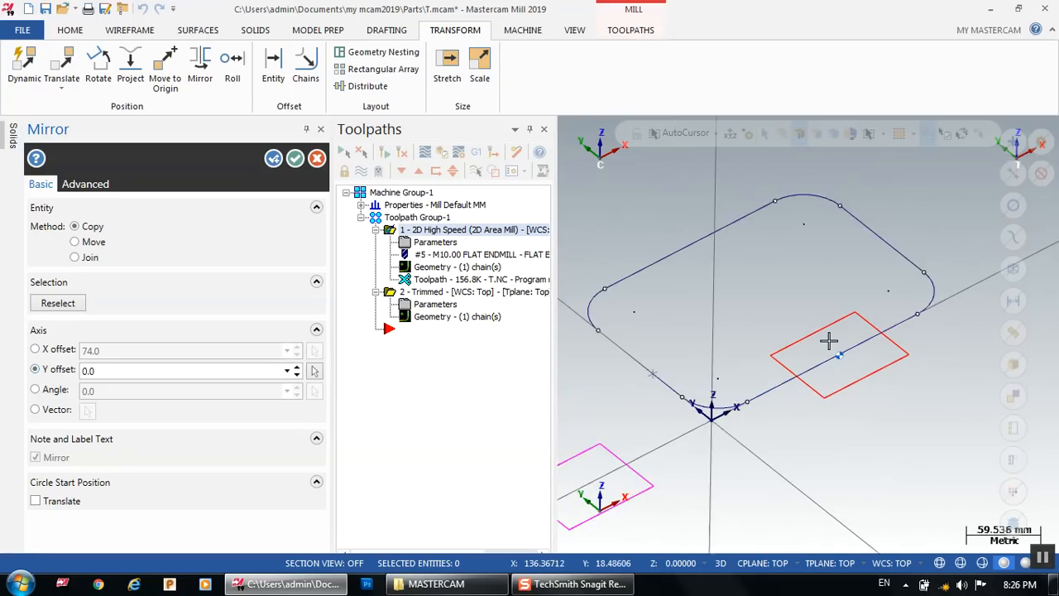
pyautogui.click(73, 350)
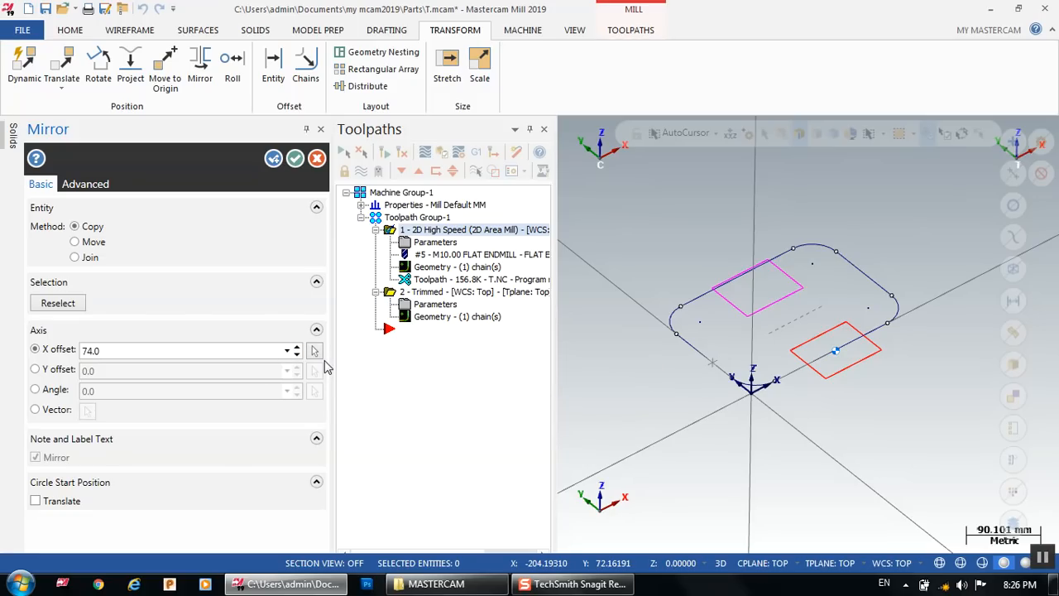
# Step: Set the mirror axis to an X offset of 90 and accept the rectangle's copy on the opposite pocket edge
pyautogui.moveTo(297, 353); pyautogui.dragTo(298, 356)
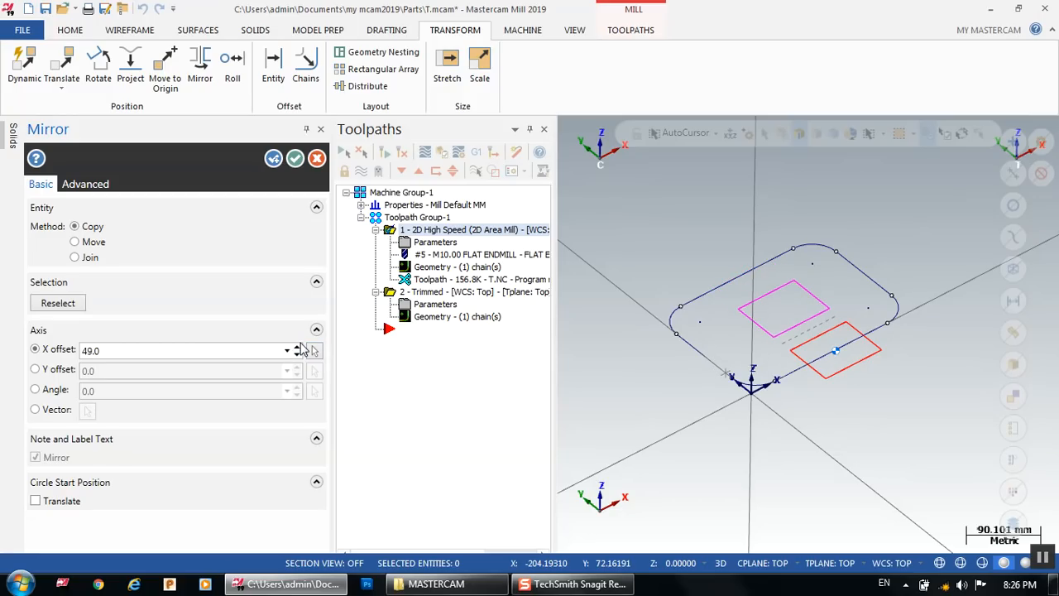
pyautogui.moveTo(298, 351); pyautogui.dragTo(298, 351)
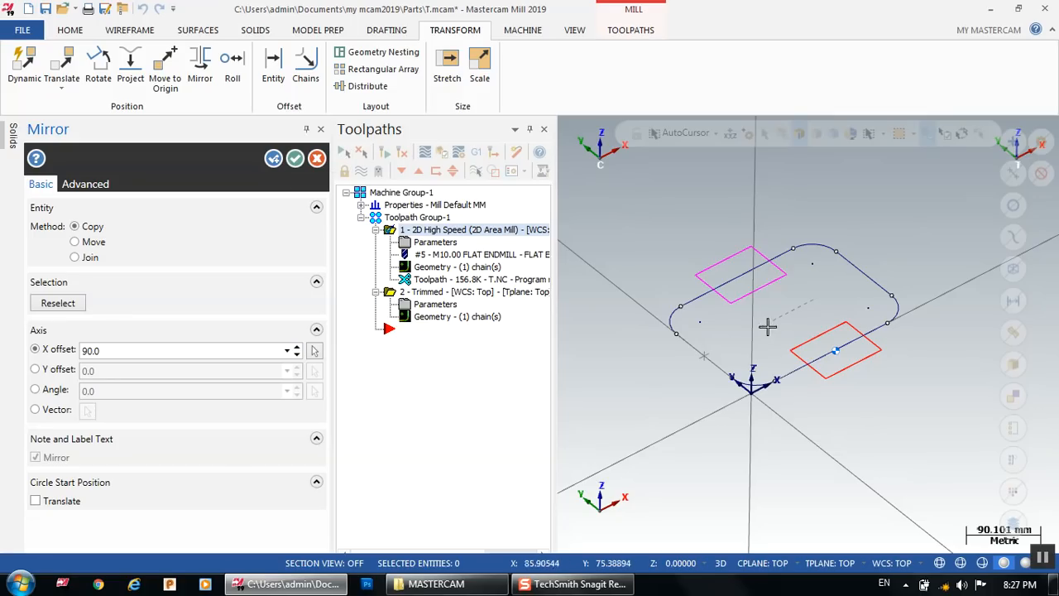
pyautogui.click(298, 159)
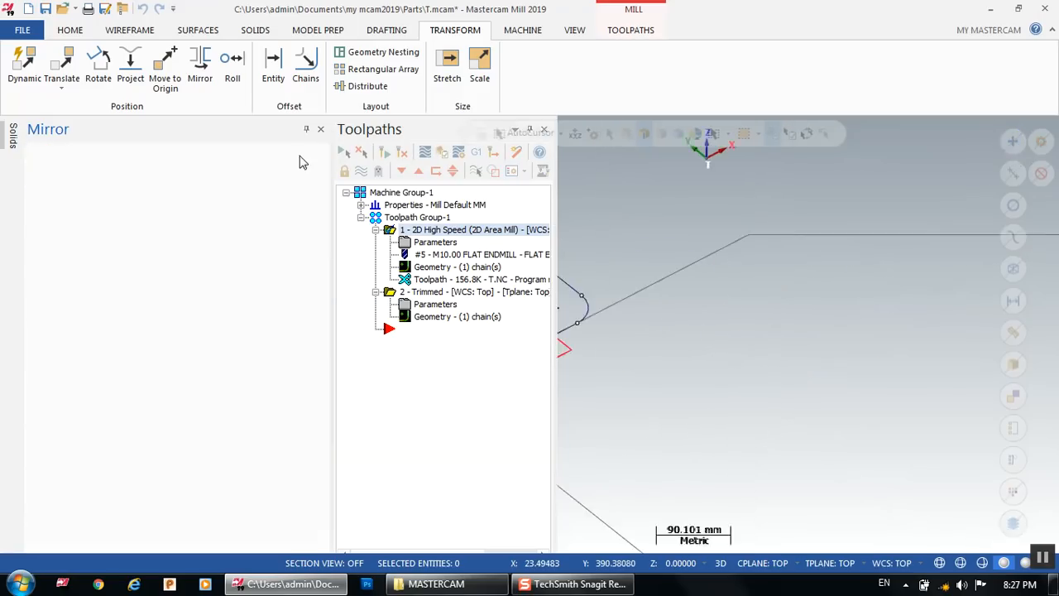
pyautogui.scroll(3, 586, 187)
pyautogui.scroll(1, 680, 300)
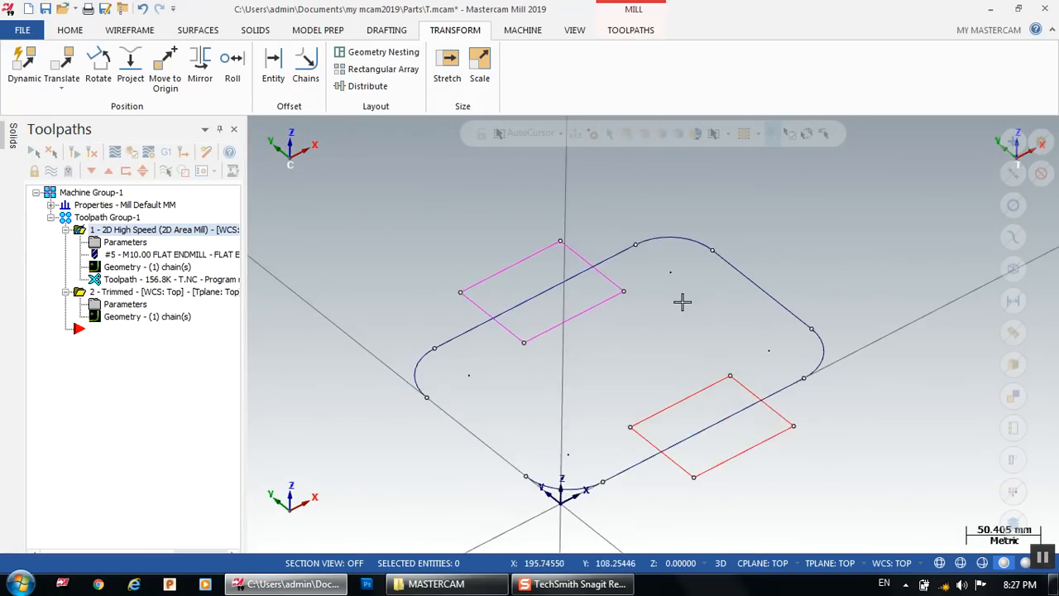
# Step: Add the mirrored rectangle as a second chain of the Trimmed operation's geometry and regenerate the outdated operations
pyautogui.click(157, 324)
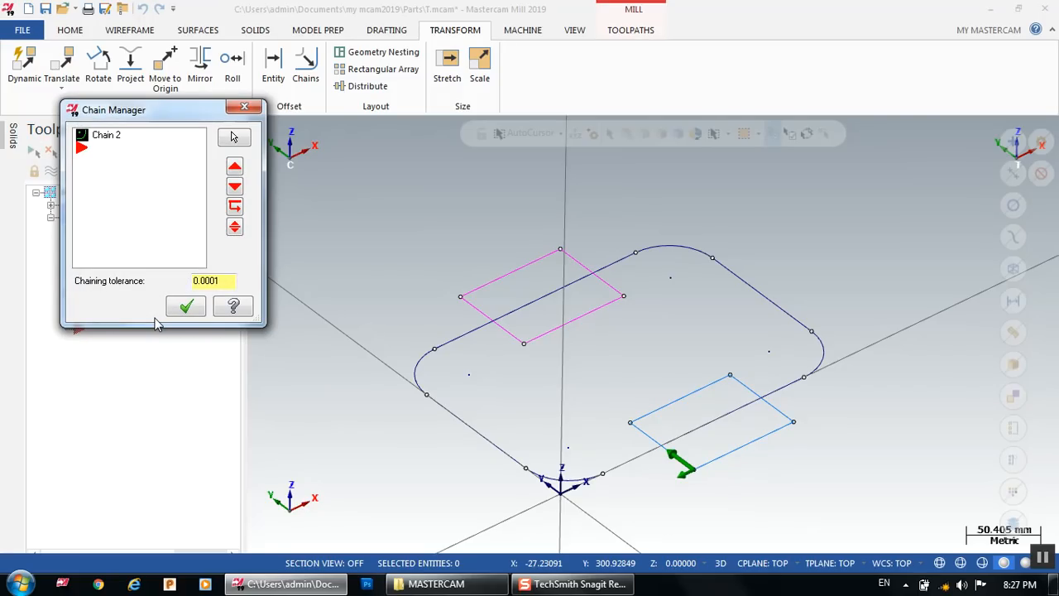
pyautogui.rightClick(161, 167)
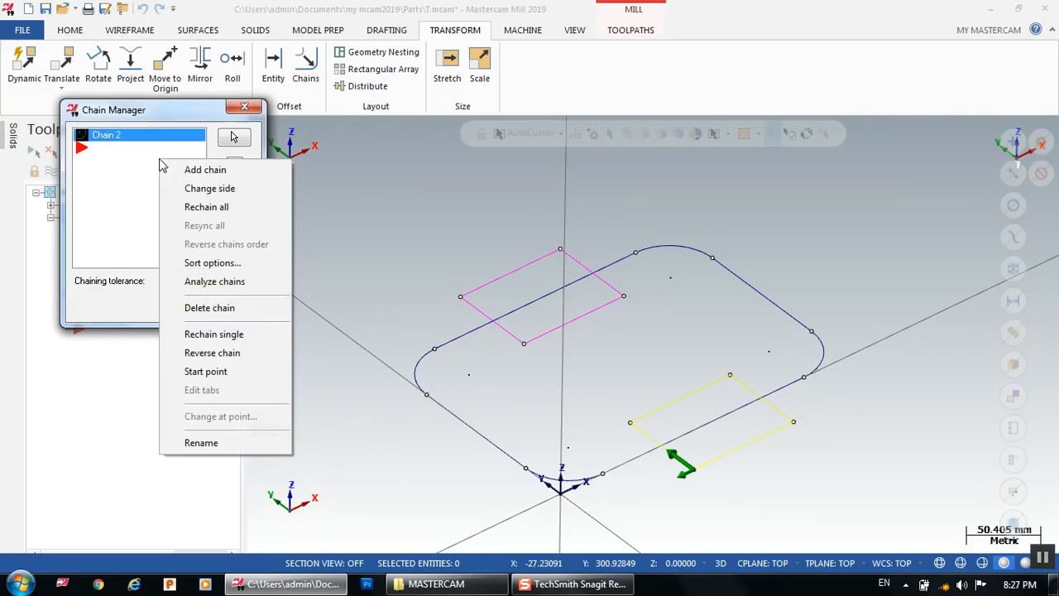
pyautogui.click(212, 170)
pyautogui.click(542, 335)
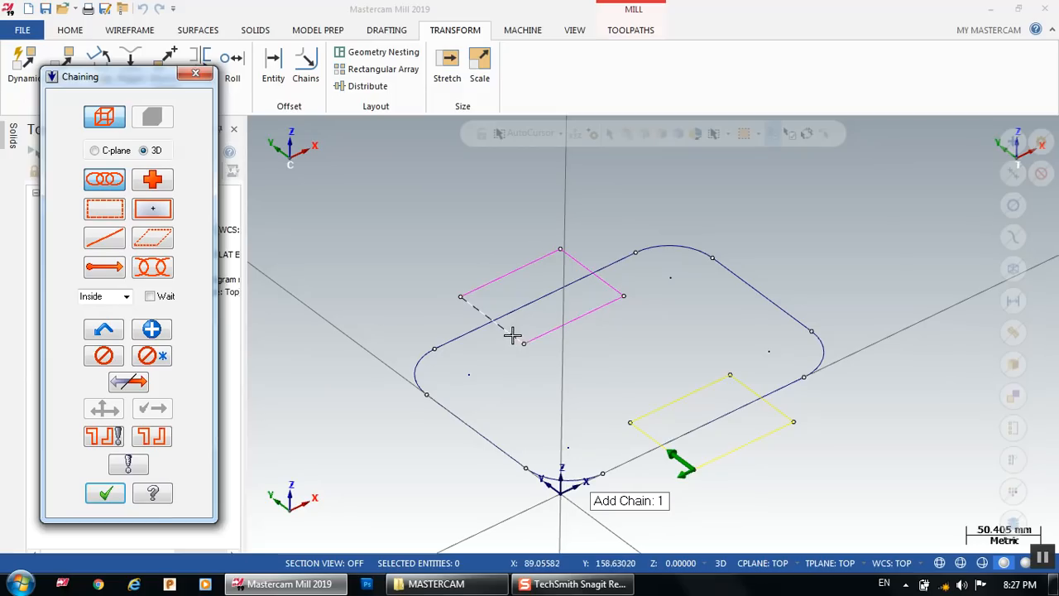
pyautogui.click(104, 496)
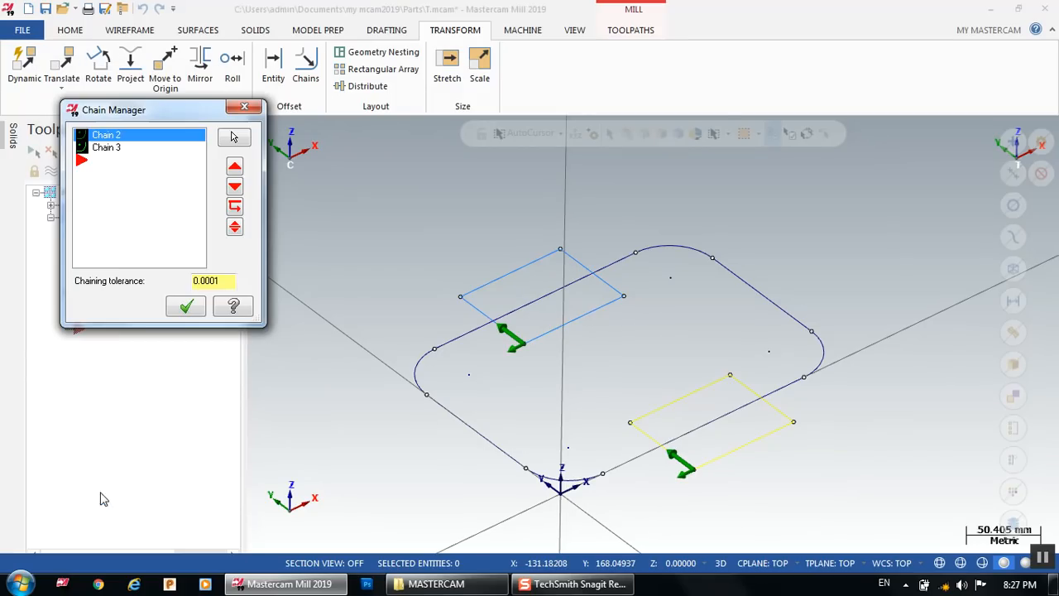
pyautogui.click(184, 307)
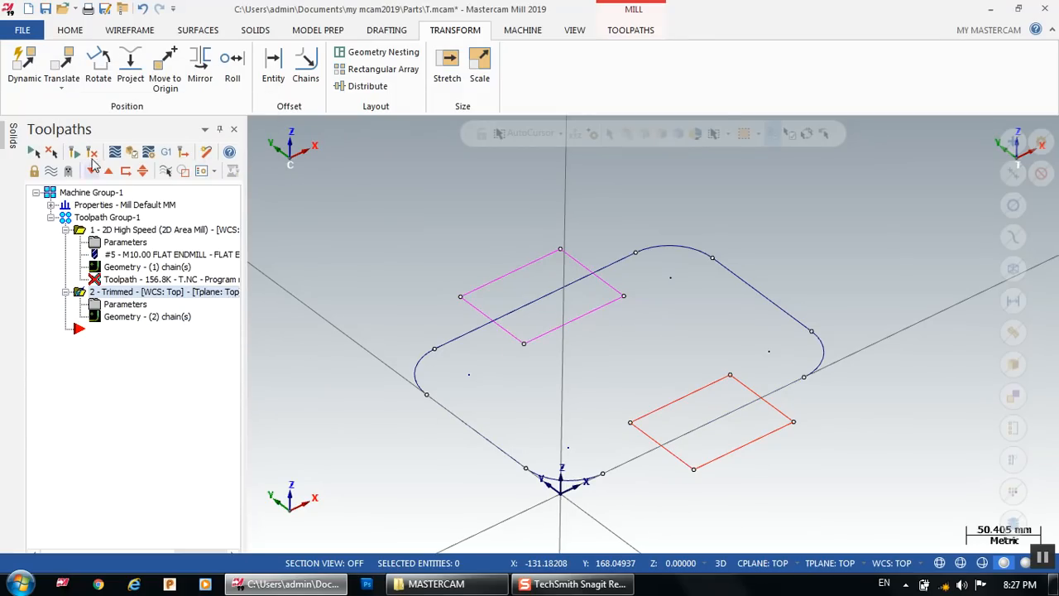
pyautogui.click(92, 155)
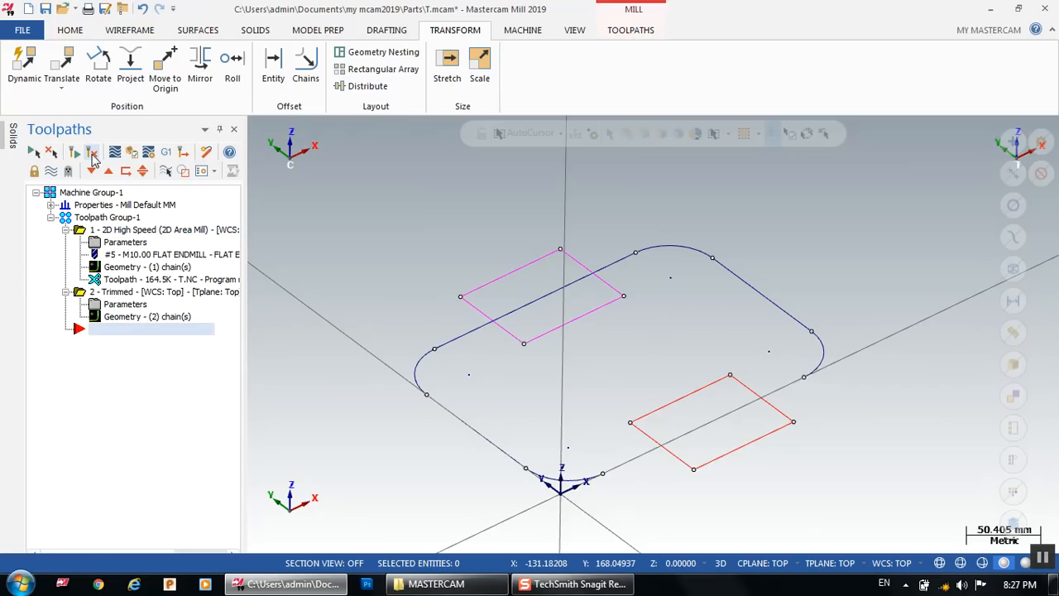
# Step: Display the 2D Area Mill toolpath and examine how it is trimmed at both rectangles
pyautogui.click(124, 230)
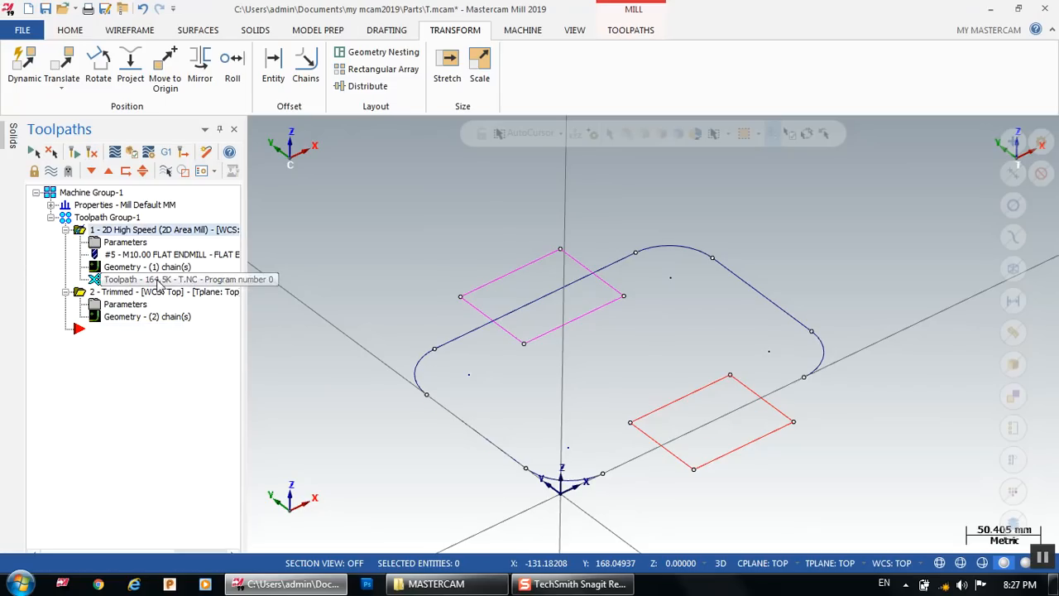
pyautogui.hotkey('alt', 't')
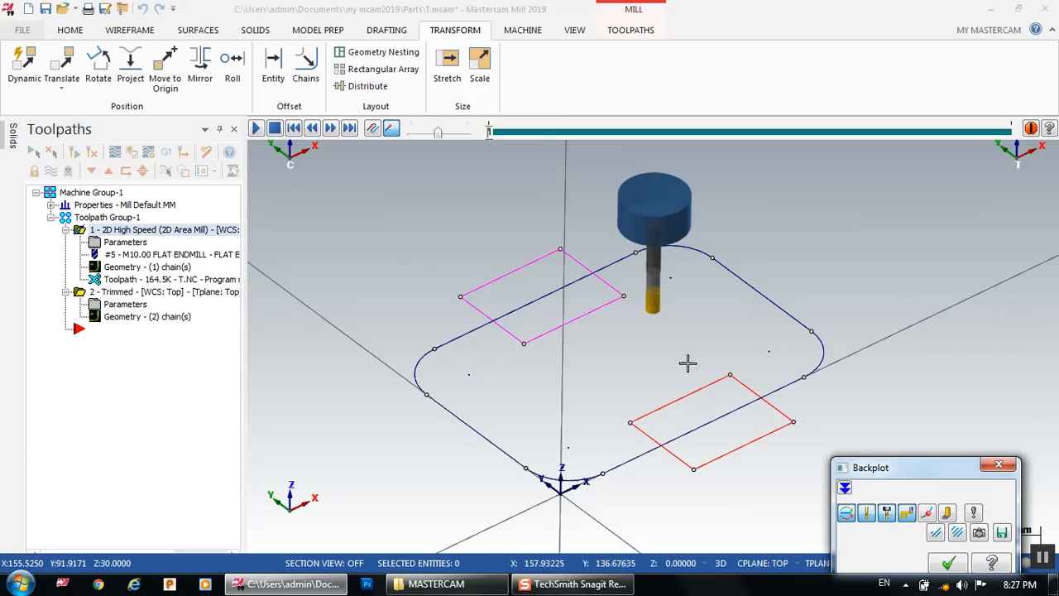
pyautogui.click(947, 563)
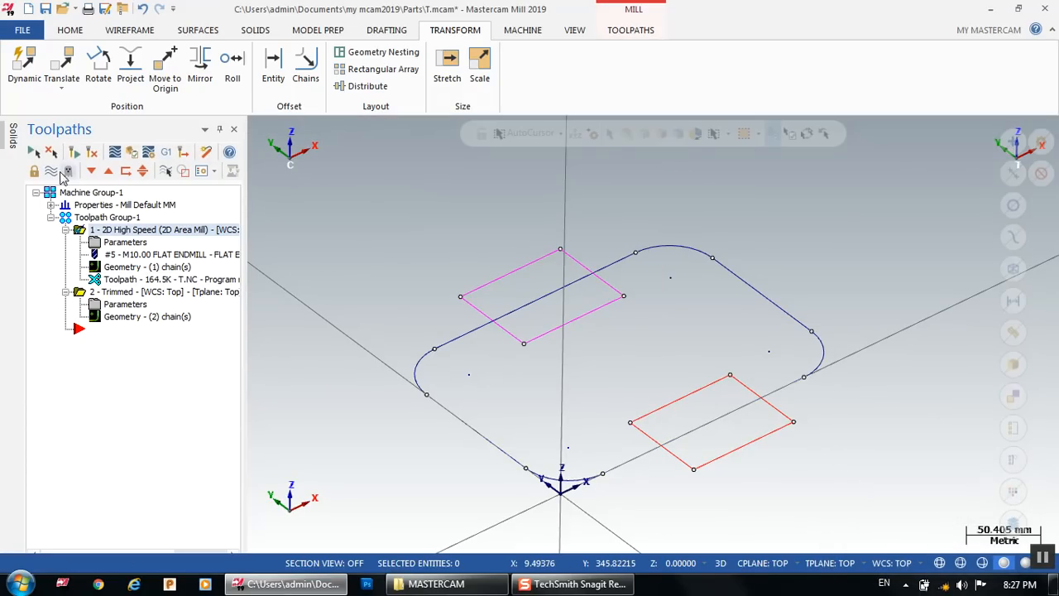
pyautogui.click(58, 171)
pyautogui.moveTo(418, 281); pyautogui.dragTo(619, 440, button='middle')
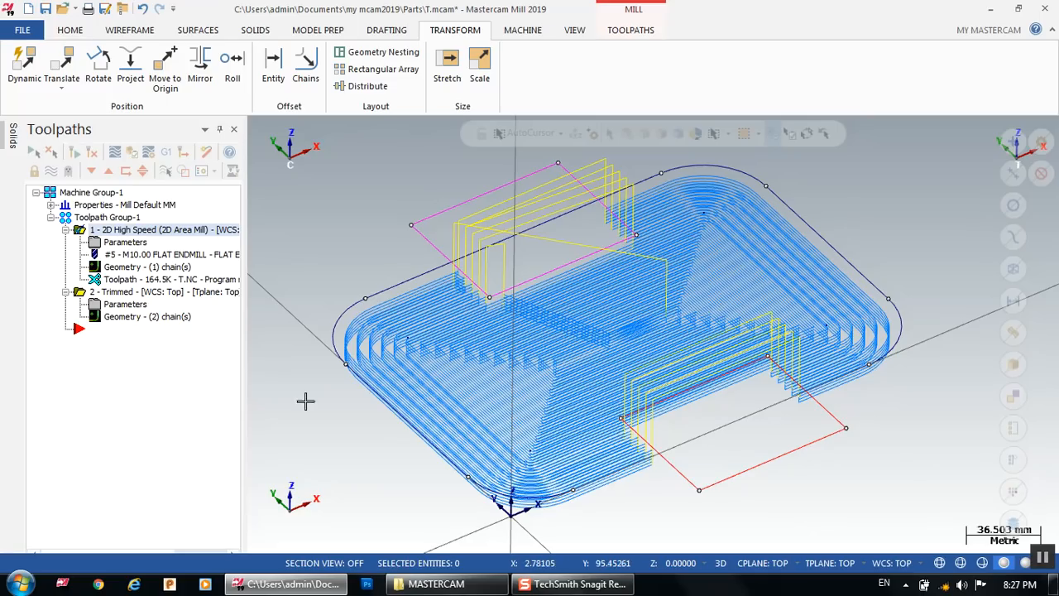
pyautogui.moveTo(541, 371); pyautogui.dragTo(538, 338, button='middle')
# Step: Delete the Trimmed operation and regenerate the 2D Area Mill toolpath without trimming
pyautogui.rightClick(146, 293)
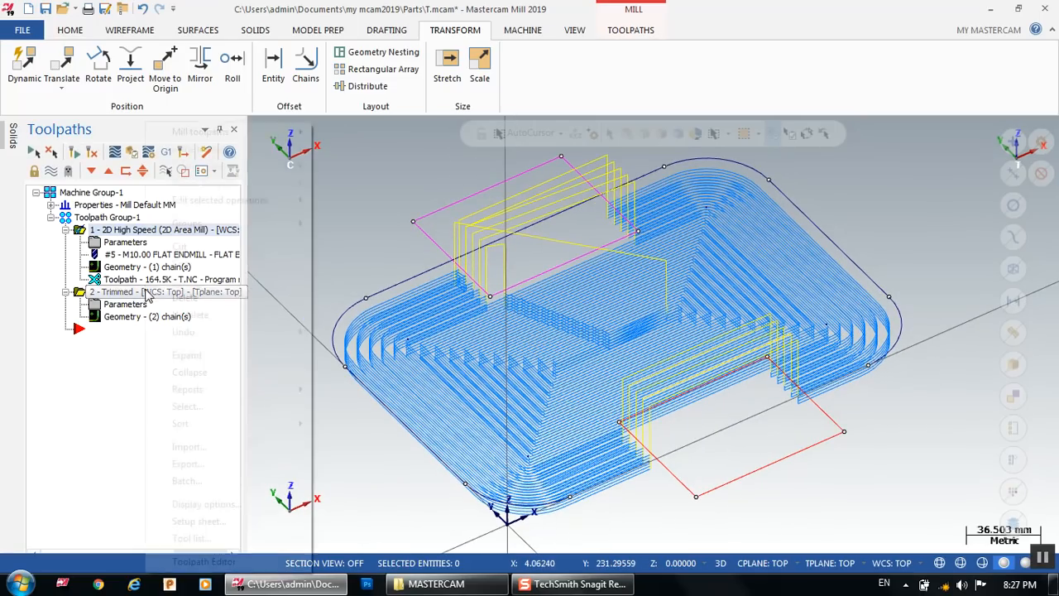
pyautogui.click(115, 355)
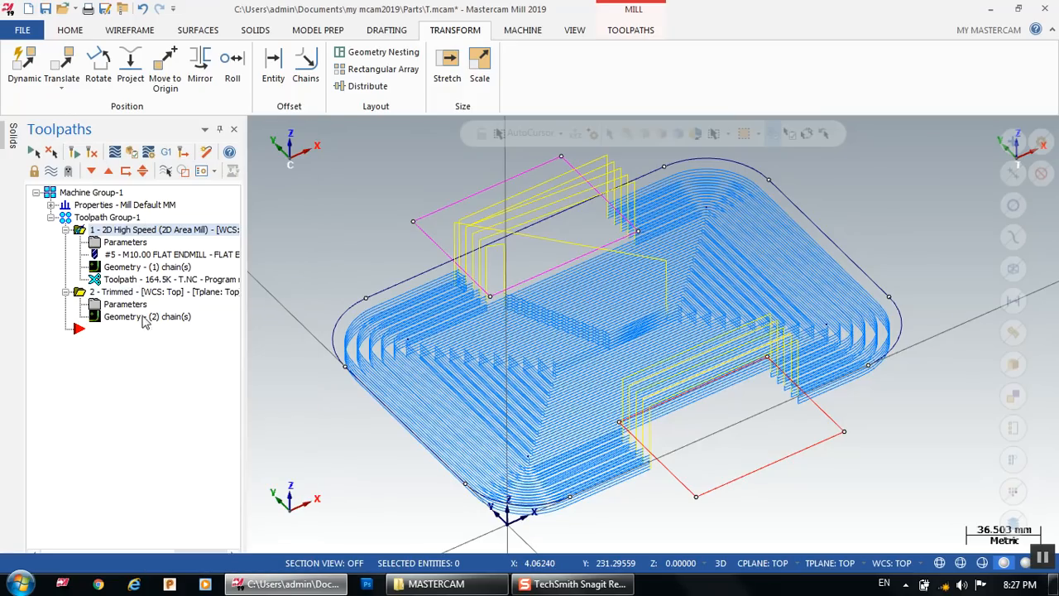
pyautogui.rightClick(150, 296)
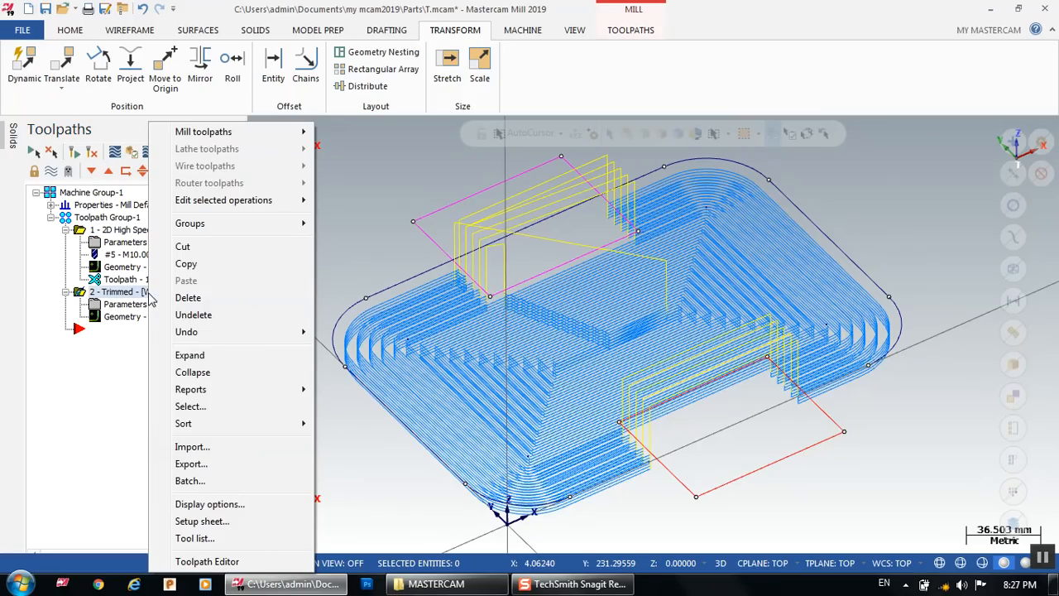
pyautogui.click(189, 298)
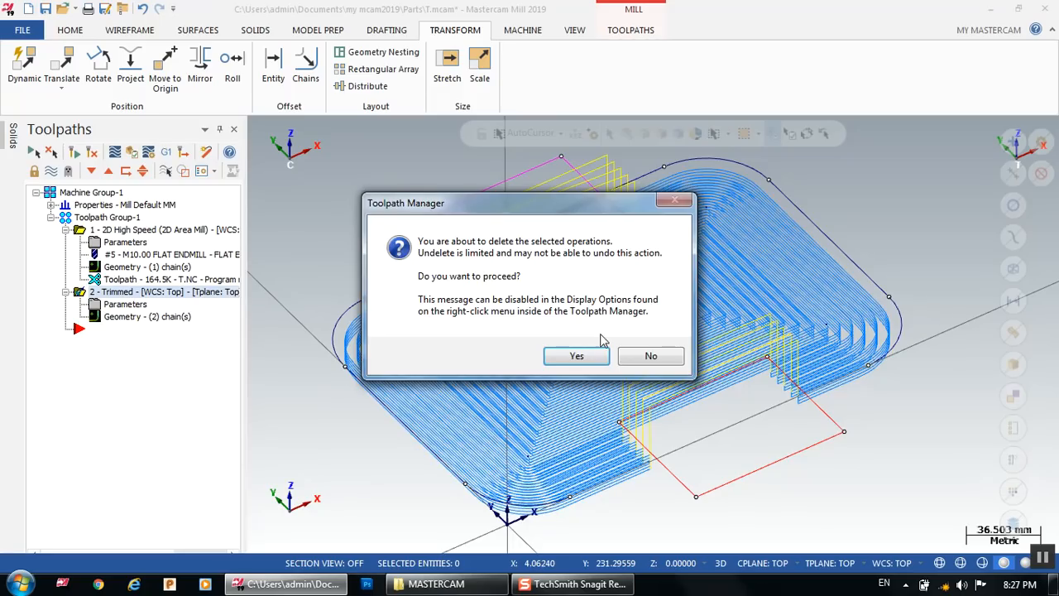
pyautogui.click(576, 355)
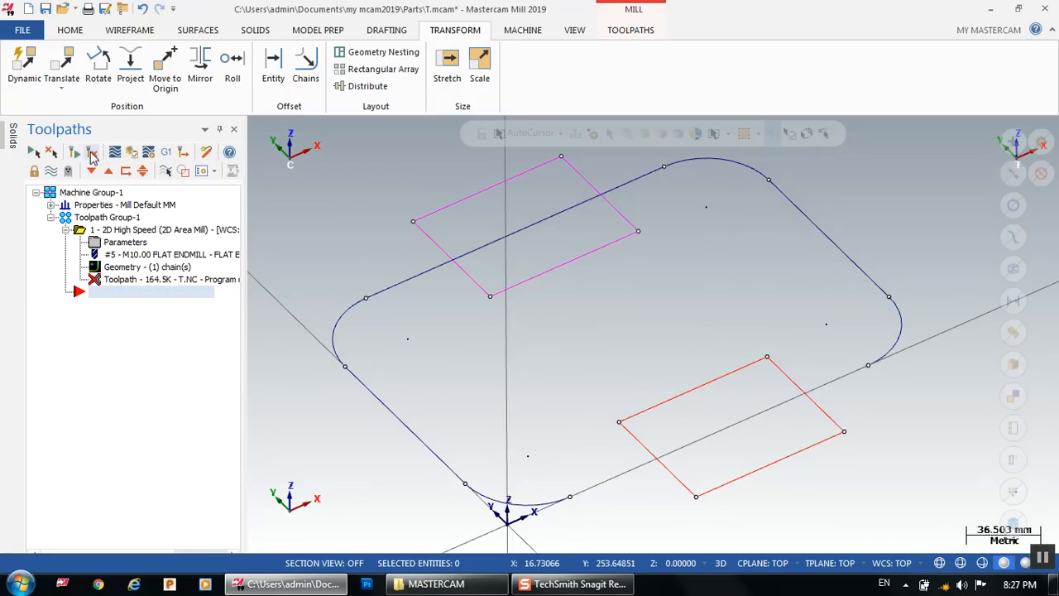
pyautogui.click(93, 153)
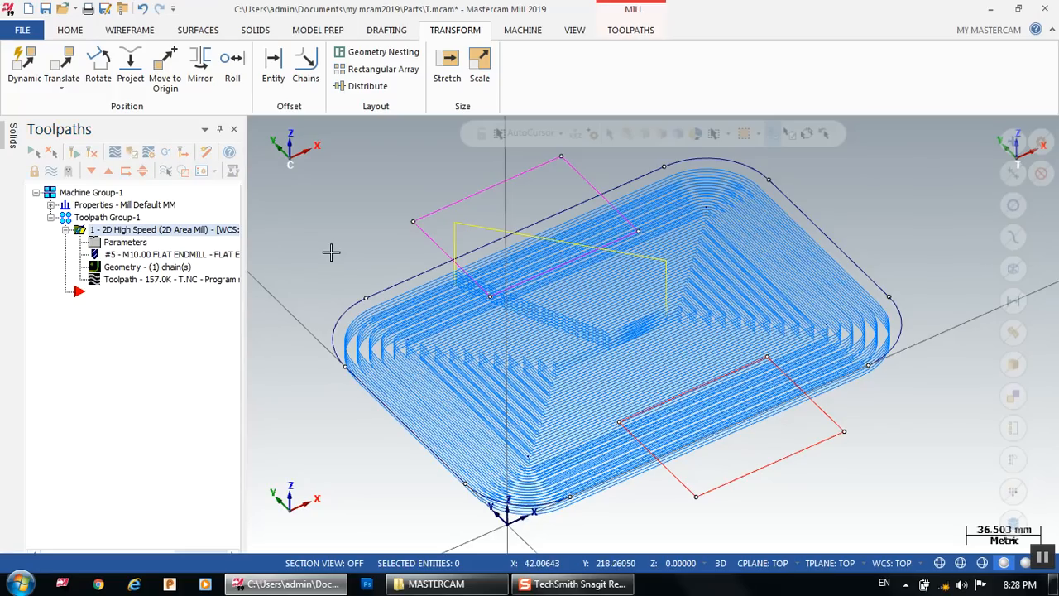
# Step: Hide the 2D Area Mill toolpath display and delete both small rectangles, keeping the rounded pocket outline
pyautogui.scroll(-1, 465, 245)
pyautogui.scroll(-2, 377, 254)
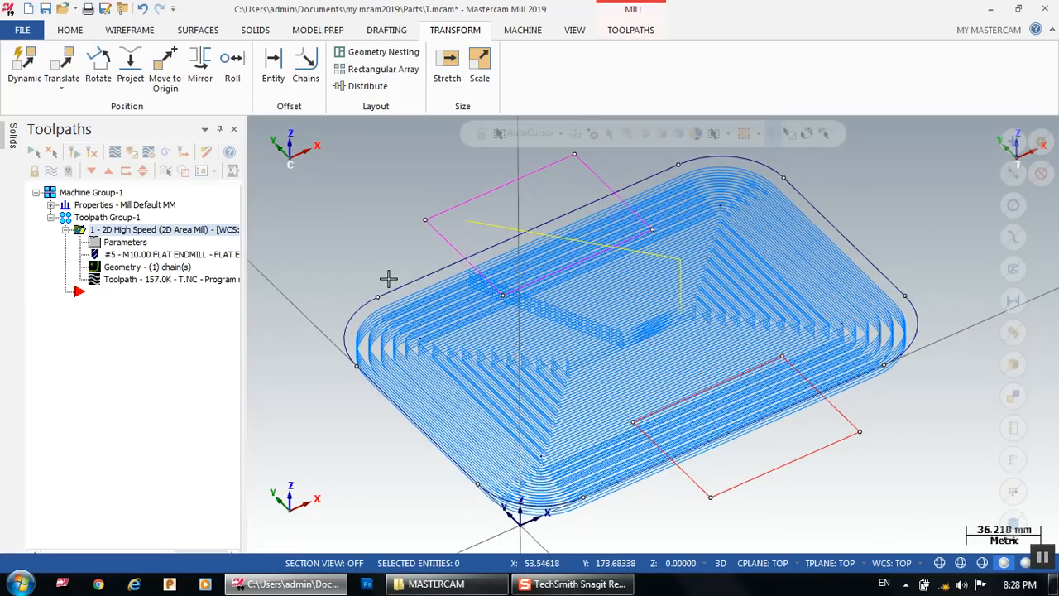
pyautogui.scroll(-1, 364, 249)
pyautogui.click(50, 170)
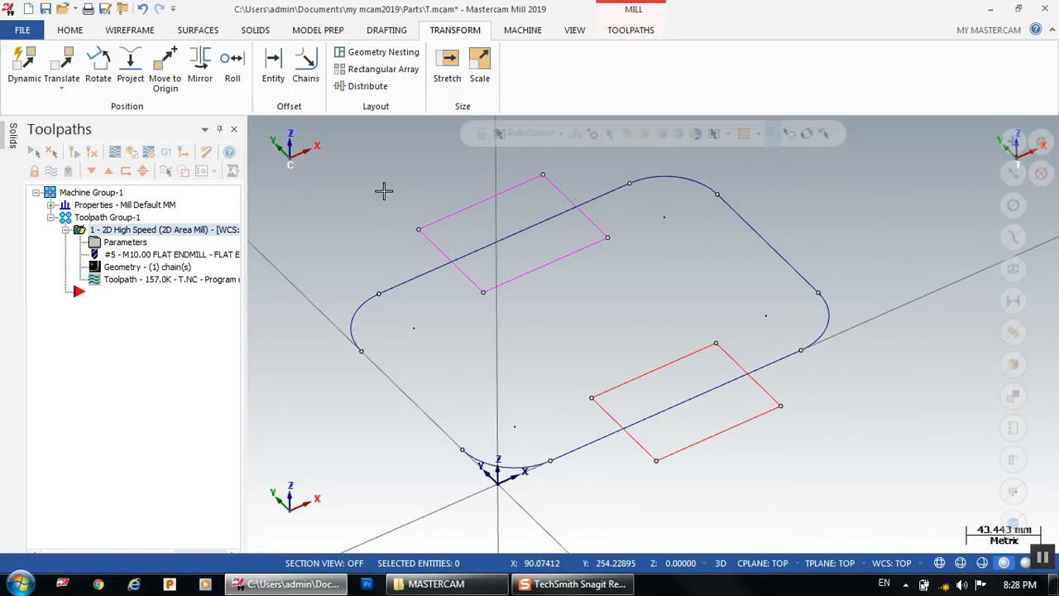
pyautogui.moveTo(390, 163); pyautogui.dragTo(786, 464)
pyautogui.press('Delete')
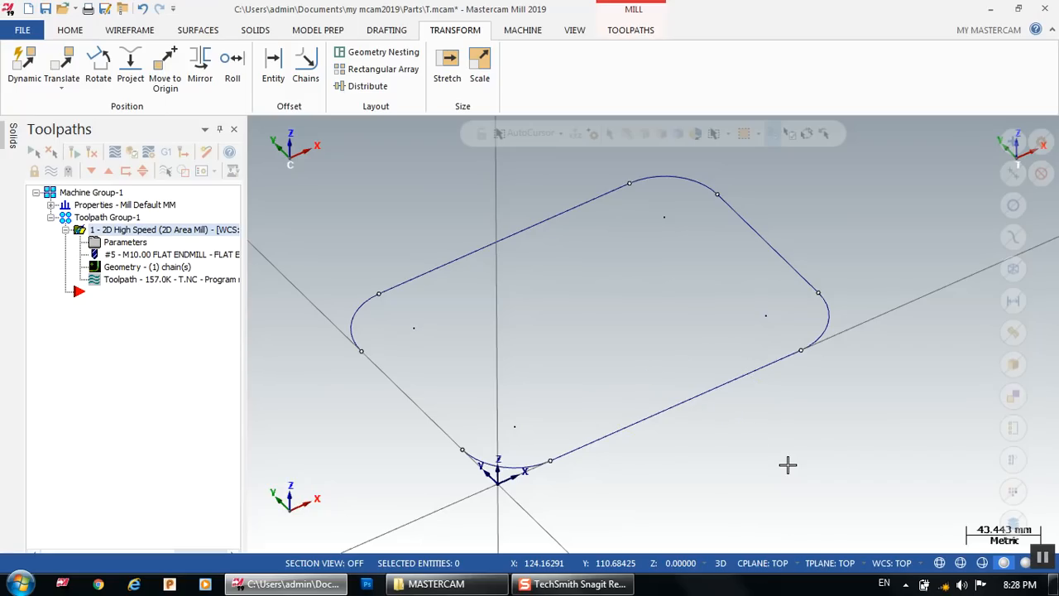
pyautogui.scroll(-1, 703, 425)
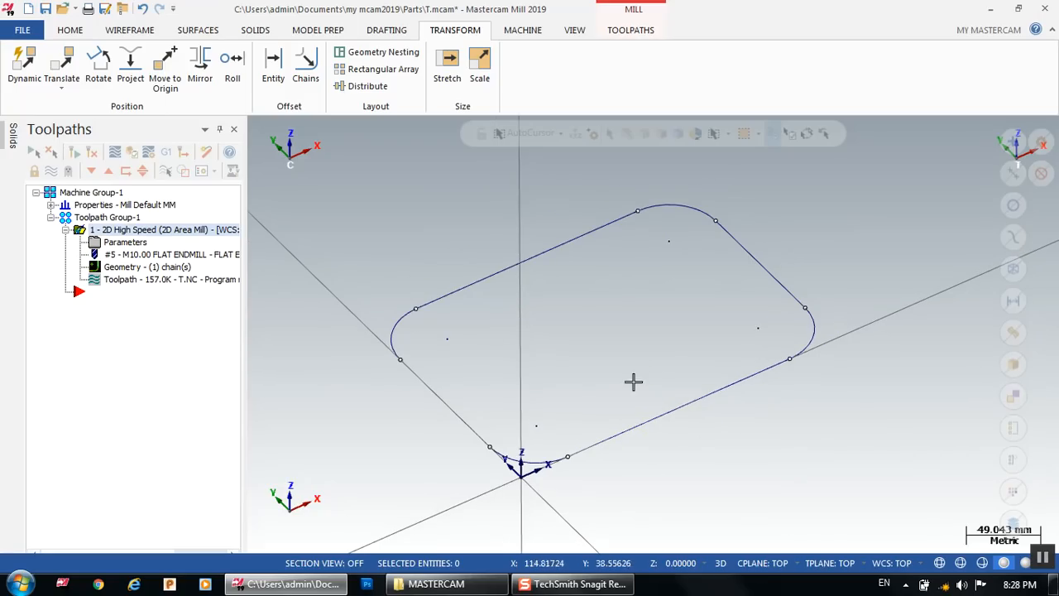
pyautogui.click(137, 31)
pyautogui.click(464, 63)
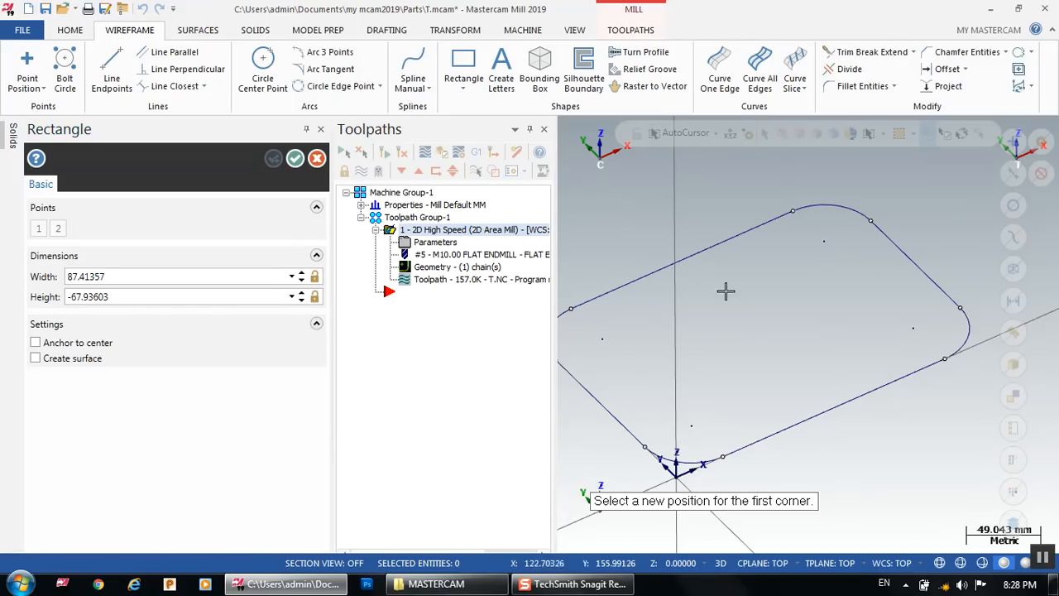
pyautogui.click(753, 314)
pyautogui.scroll(-2, 699, 397)
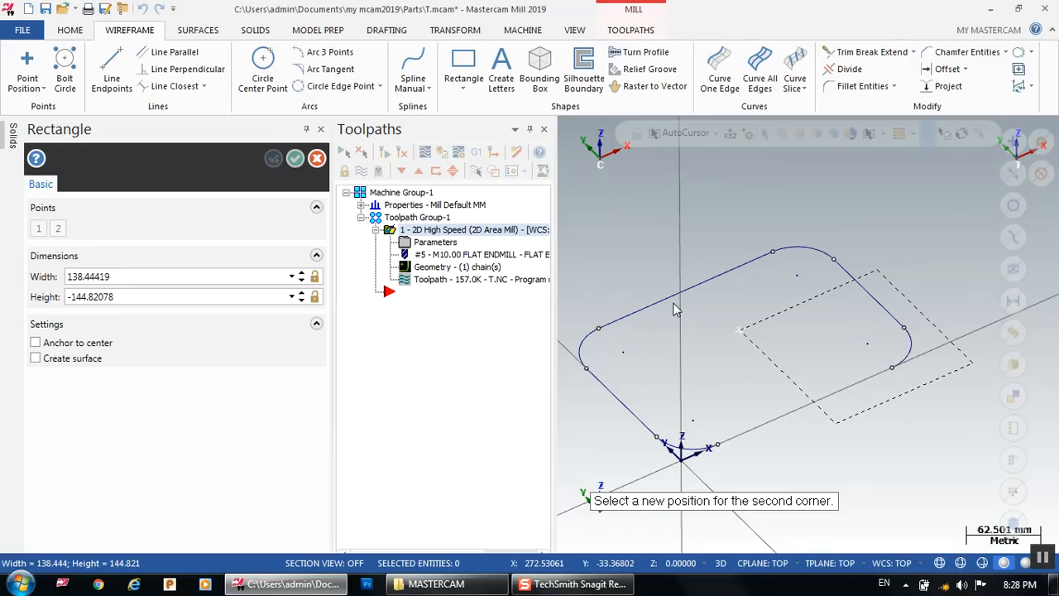
pyautogui.press('Escape')
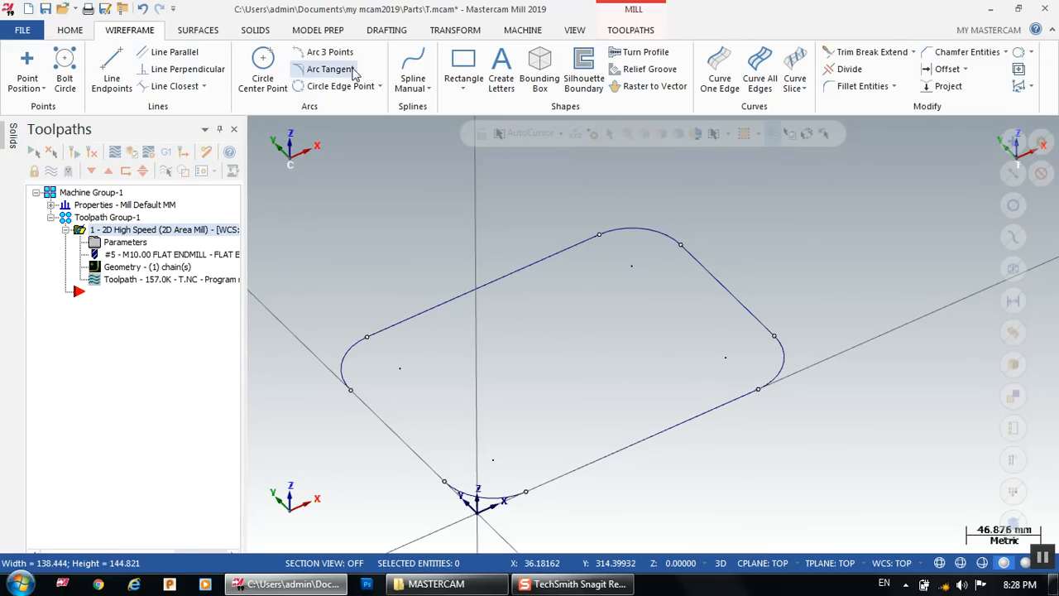
pyautogui.click(262, 70)
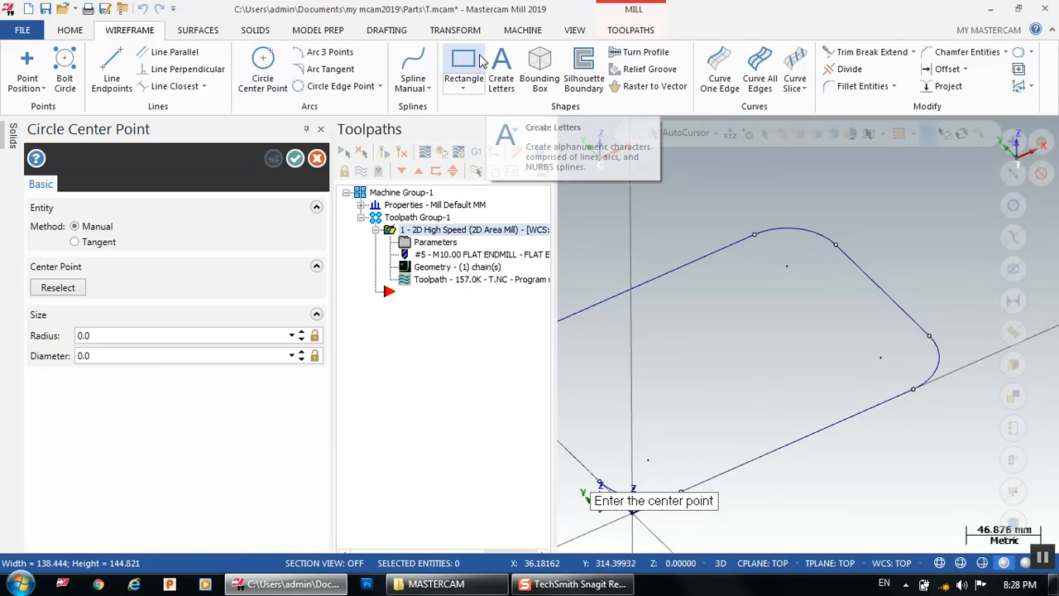
# Step: Draw a closed, roughly circular manual spline around the pocket's rounded corner at the far end of the X axis
pyautogui.click(412, 68)
pyautogui.scroll(-2, 869, 331)
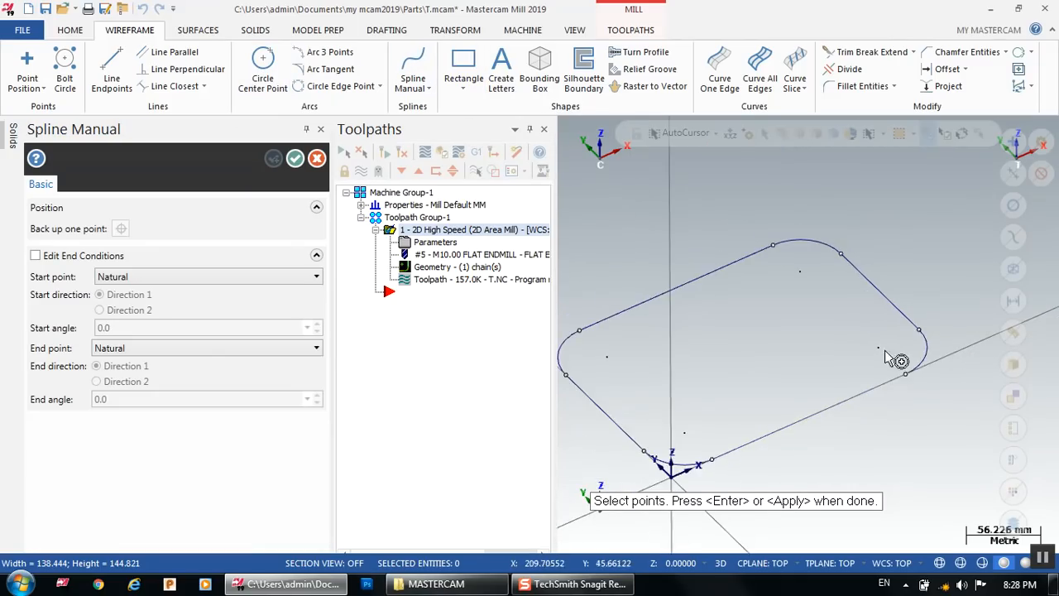
pyautogui.scroll(3, 769, 355)
pyautogui.click(798, 335)
pyautogui.click(899, 253)
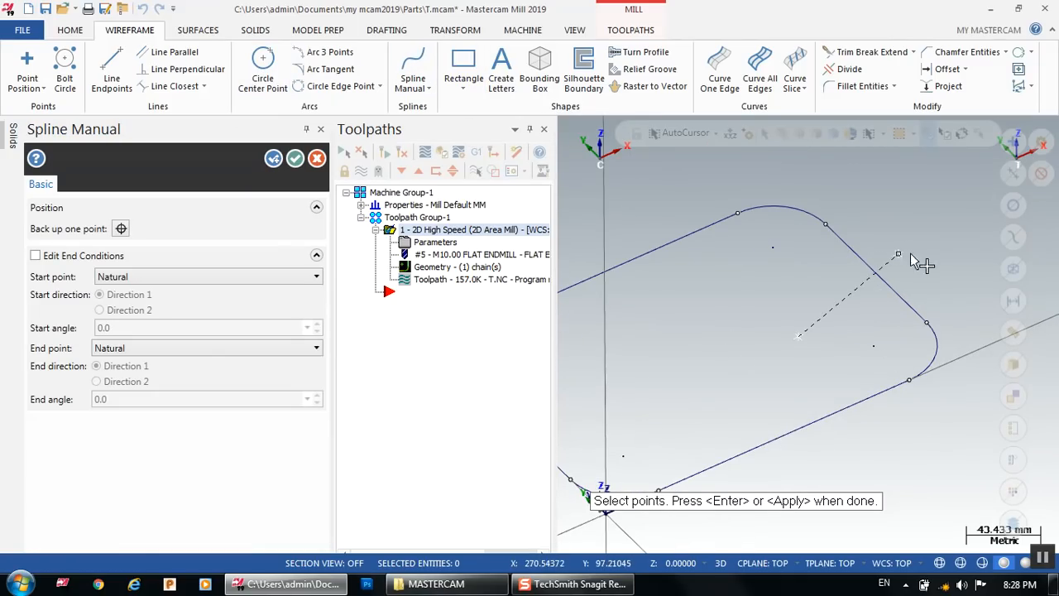
pyautogui.click(970, 290)
pyautogui.click(885, 442)
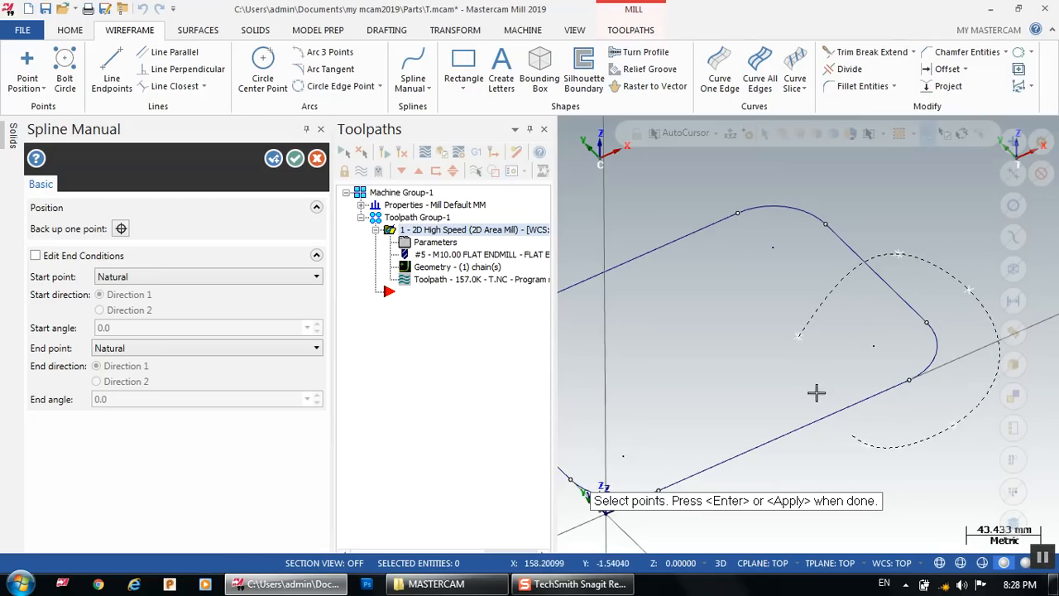
pyautogui.click(799, 335)
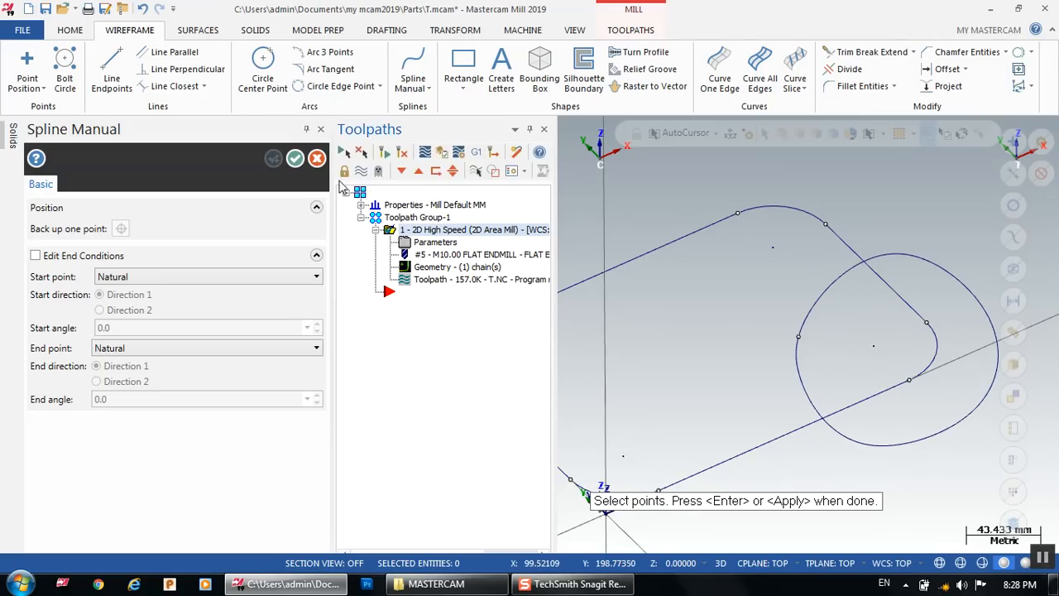
pyautogui.click(296, 157)
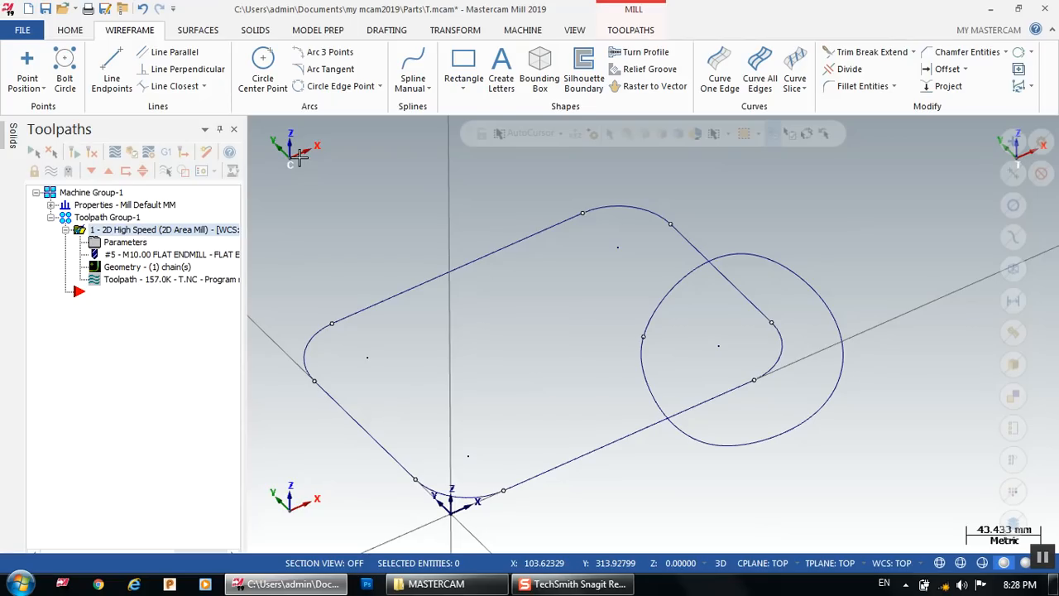
# Step: Display the 2D Area Mill toolpath and start a Trim toolpath with the closed spline chained as its trimming boundary
pyautogui.moveTo(322, 187); pyautogui.dragTo(333, 182, button='middle')
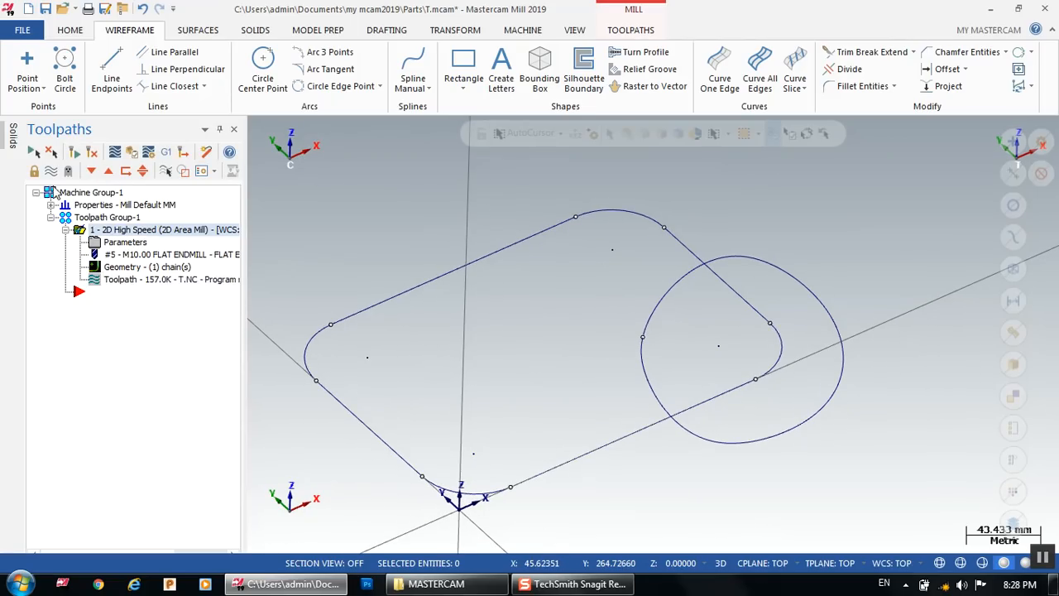
pyautogui.click(51, 171)
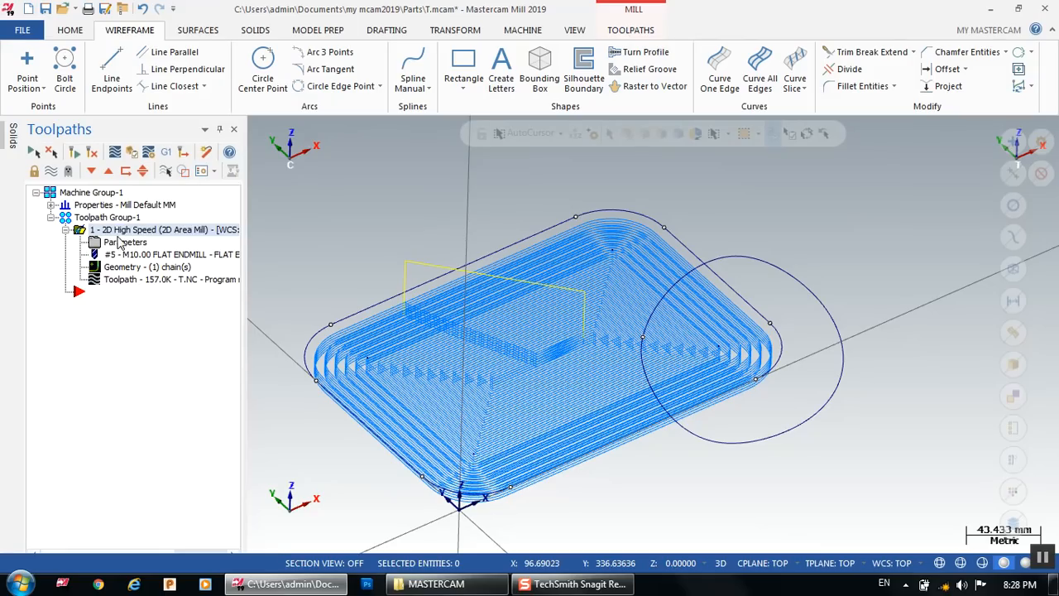
pyautogui.rightClick(110, 216)
pyautogui.moveTo(166, 131)
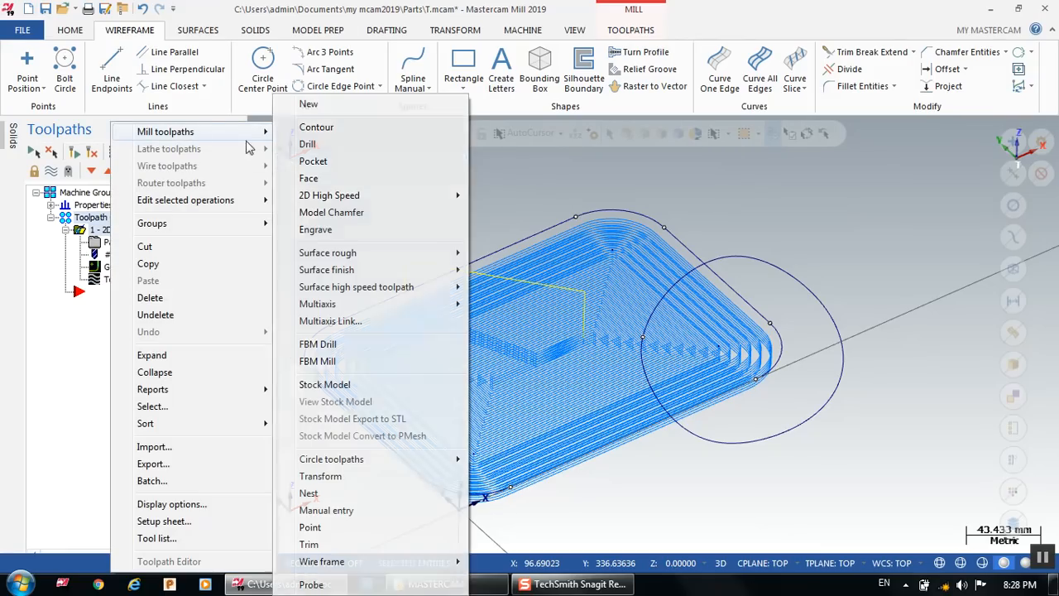
pyautogui.click(335, 542)
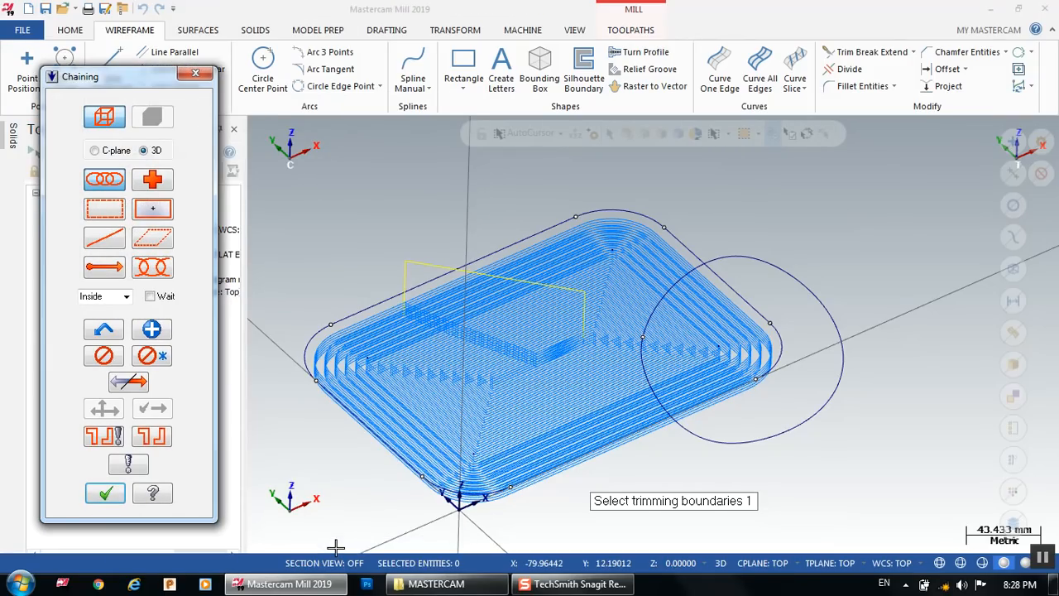
pyautogui.click(749, 441)
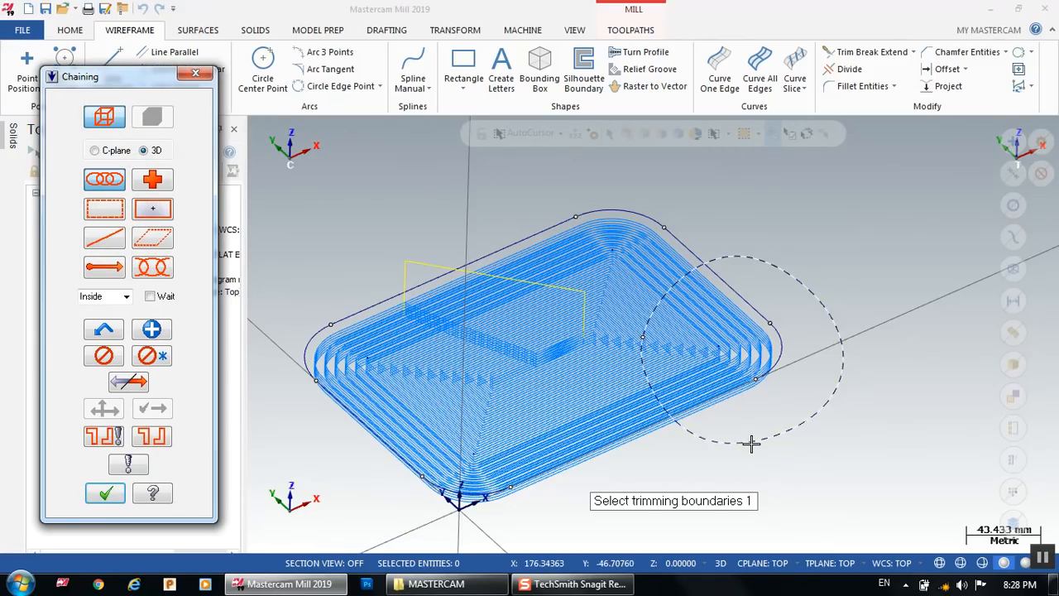
pyautogui.click(114, 494)
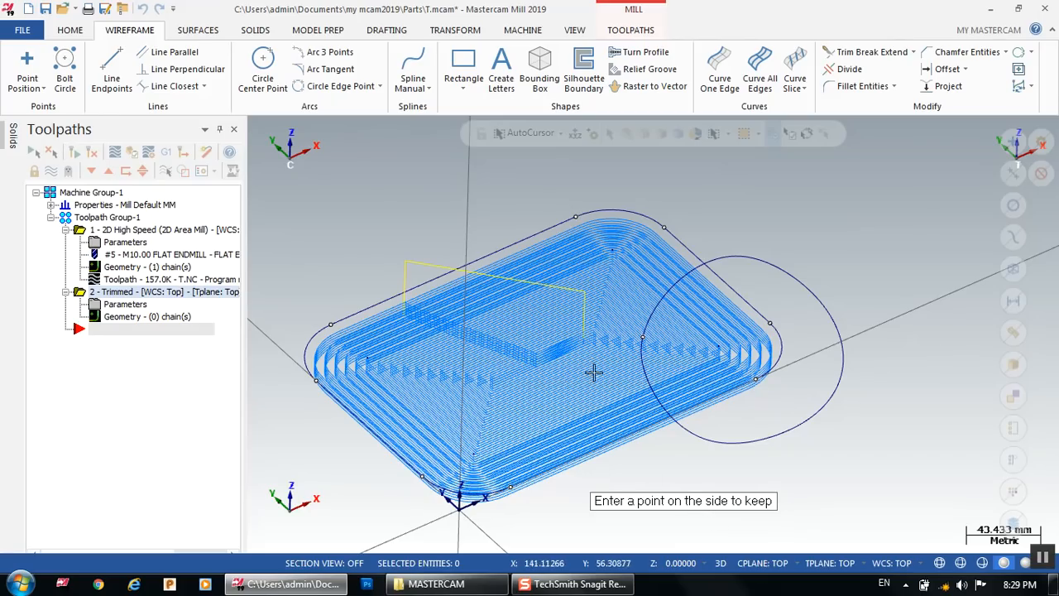
# Step: Keep the side inside the spline and trim the 2D High Speed (2D Area Mill) operation with the Keep tool up option
pyautogui.click(729, 339)
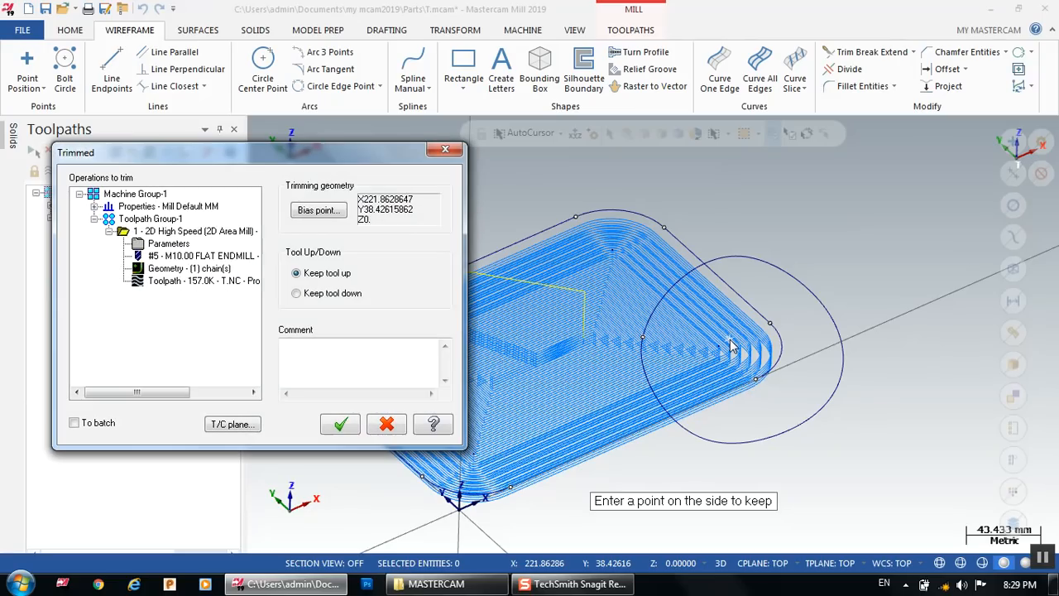
pyautogui.click(169, 232)
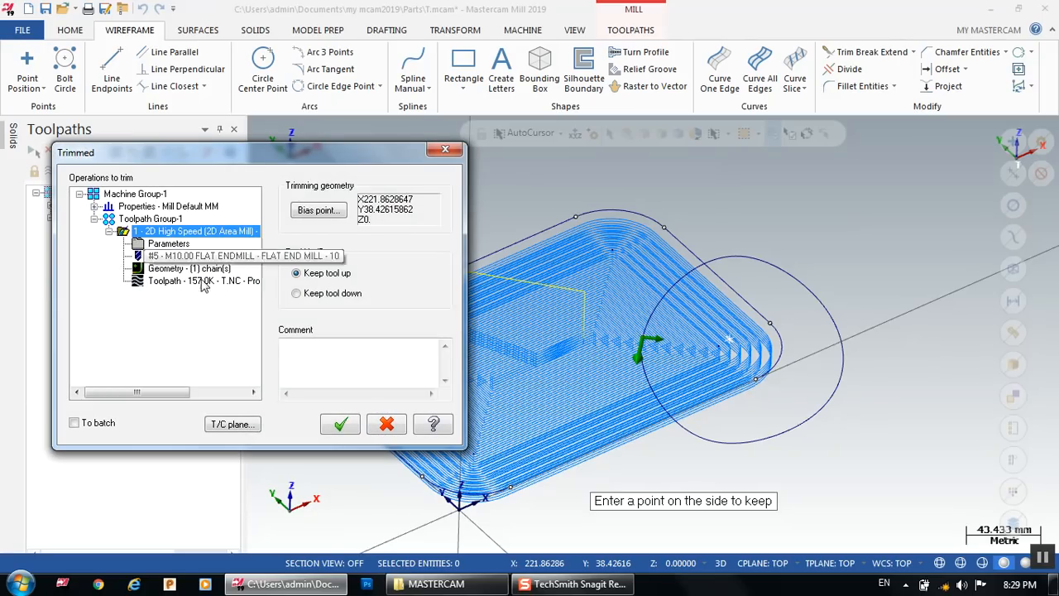
pyautogui.click(343, 425)
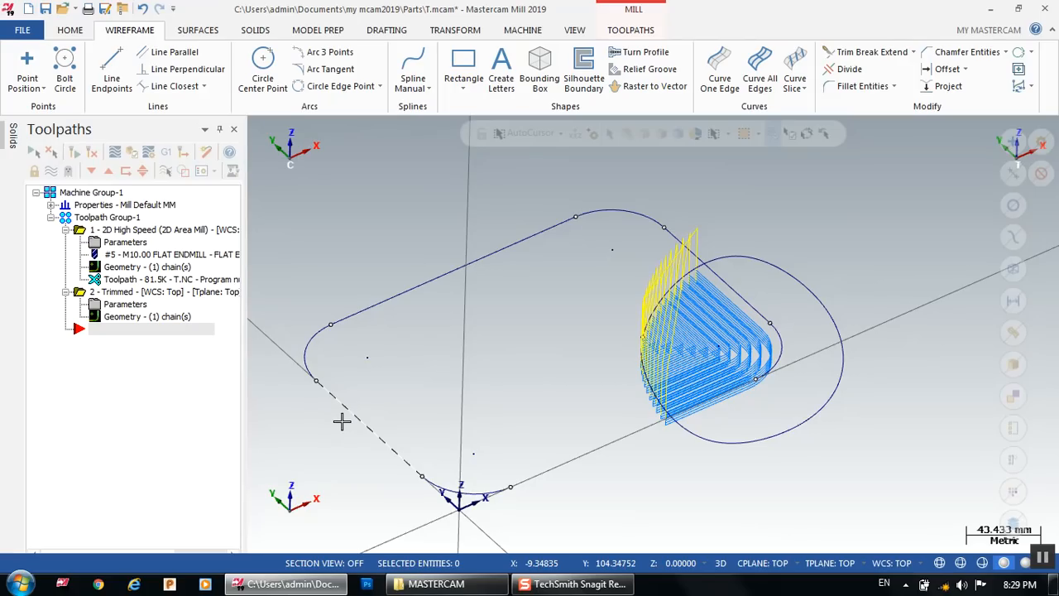
# Step: Change the Trimmed operation to Keep tool down and regenerate the toolpath
pyautogui.moveTo(345, 420); pyautogui.dragTo(406, 392, button='middle')
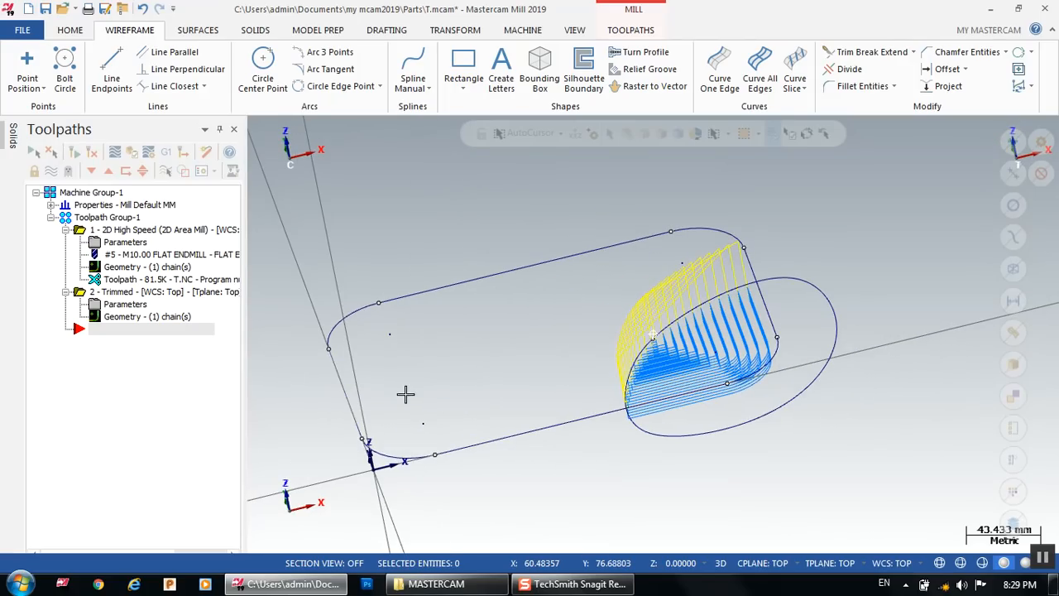
pyautogui.click(132, 306)
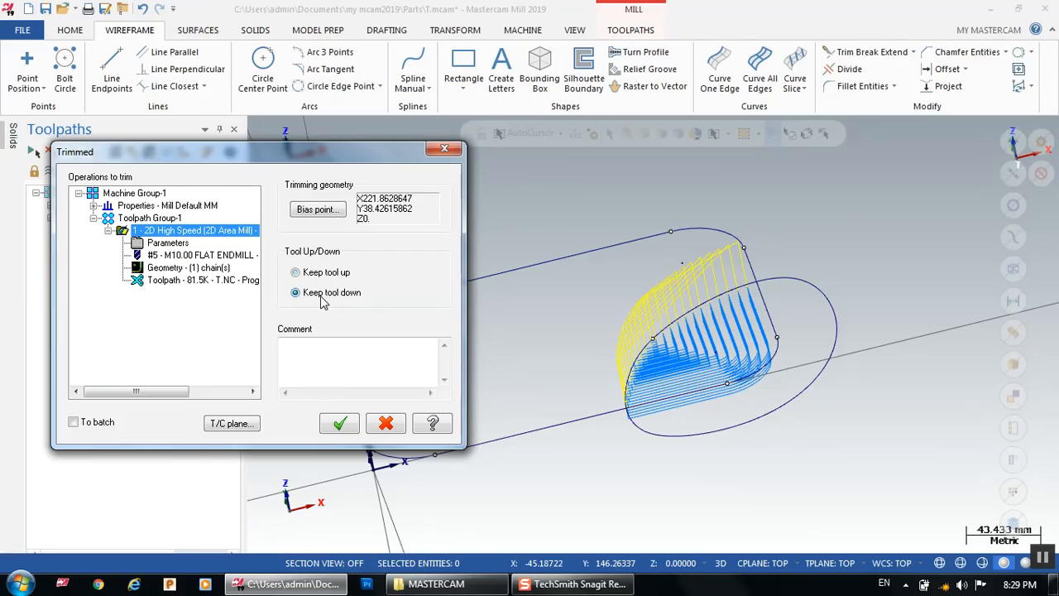
pyautogui.click(340, 423)
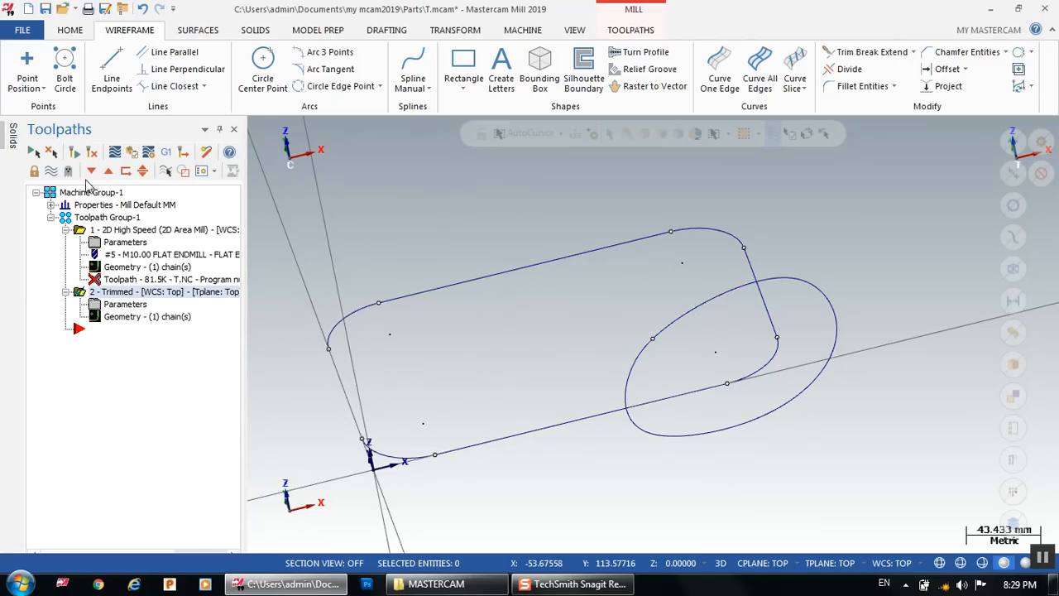
pyautogui.click(89, 155)
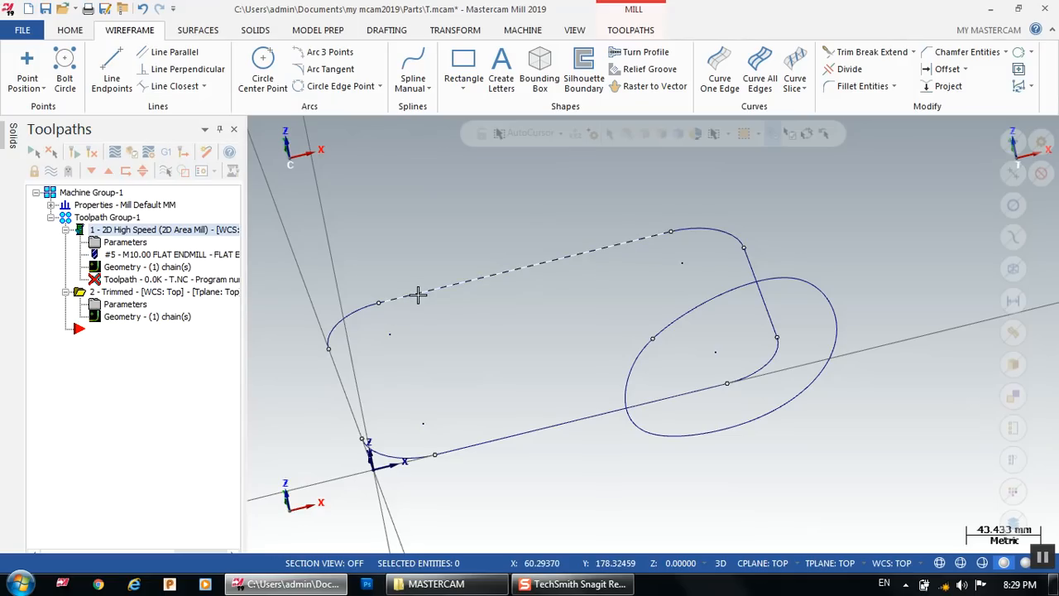
# Step: Examine closely the linking moves of the regenerated toolpath along the spline boundary
pyautogui.moveTo(447, 240)
pyautogui.mouseDown(button='middle')
pyautogui.moveTo(491, 220)
pyautogui.moveTo(457, 222)
pyautogui.mouseUp(button='middle')
pyautogui.scroll(5, 686, 312)
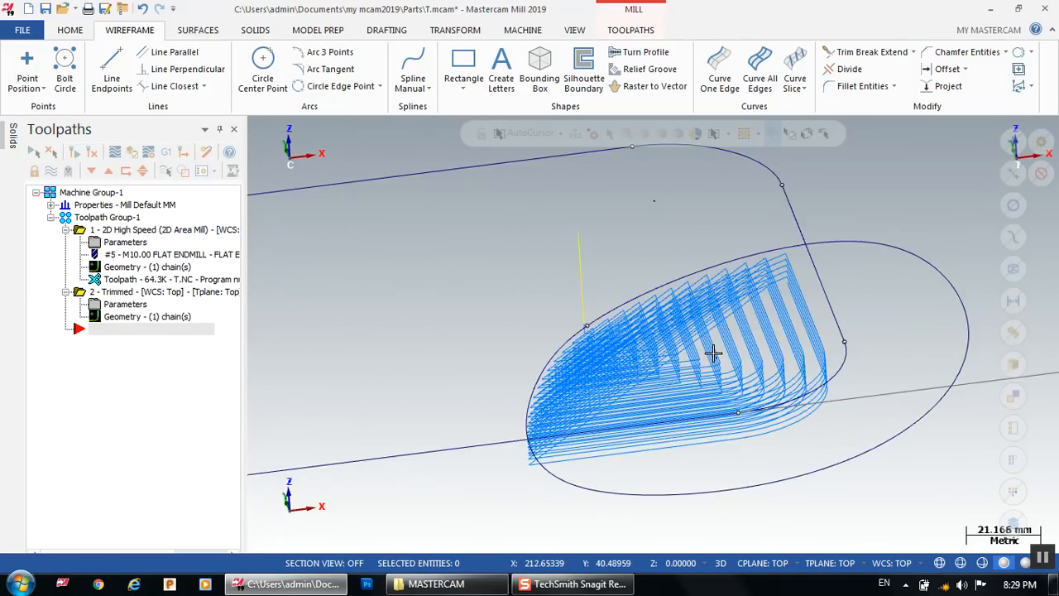
pyautogui.moveTo(746, 367); pyautogui.dragTo(686, 380, button='middle')
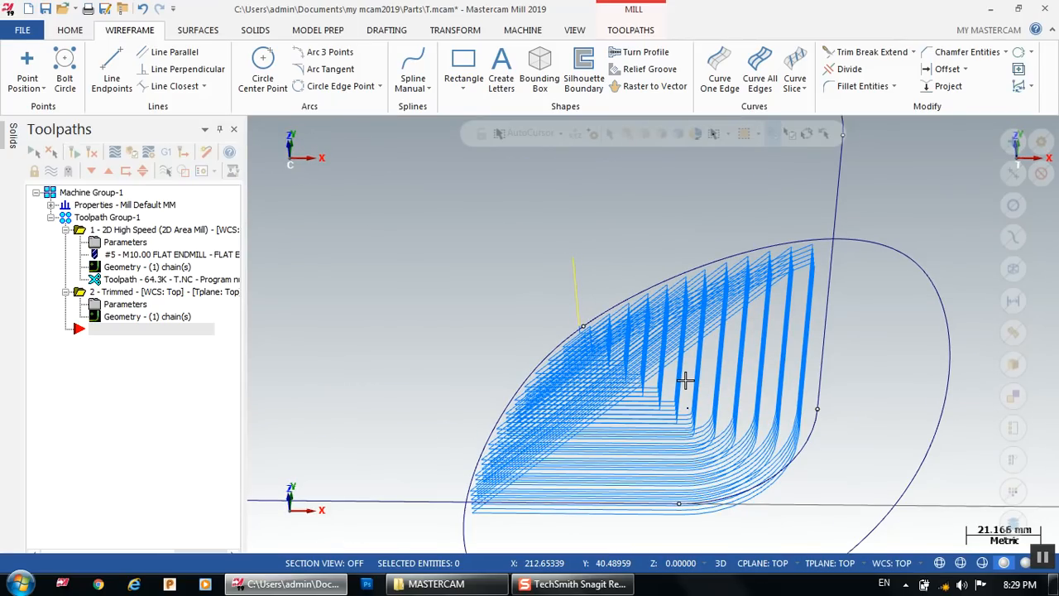
pyautogui.moveTo(685, 380); pyautogui.dragTo(705, 351, button='middle')
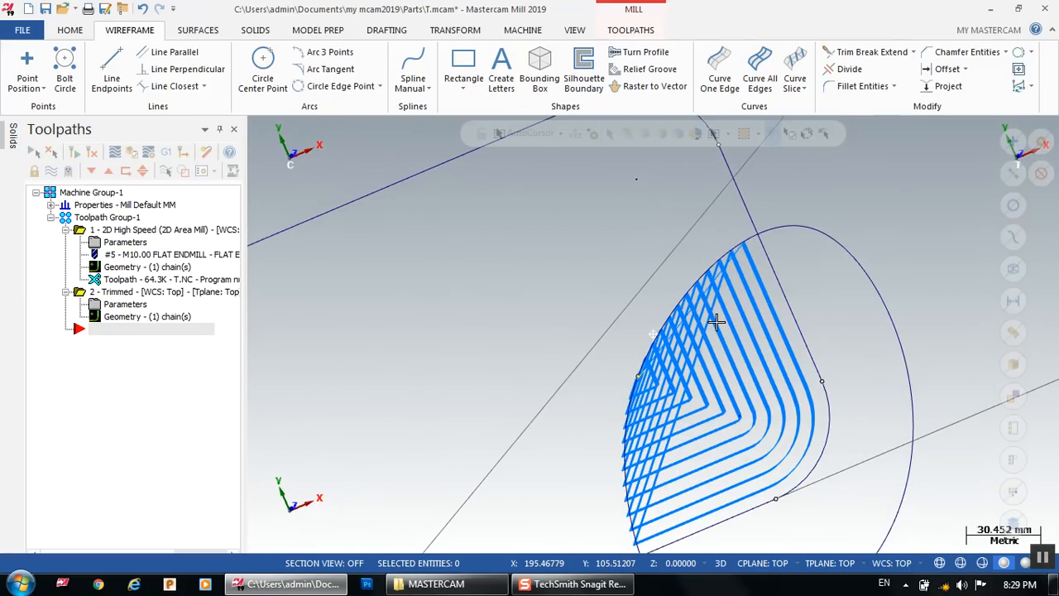
# Step: Review the Area Mill operation's linking, depth cut, trochoidal motion and cut parameters
pyautogui.click(125, 241)
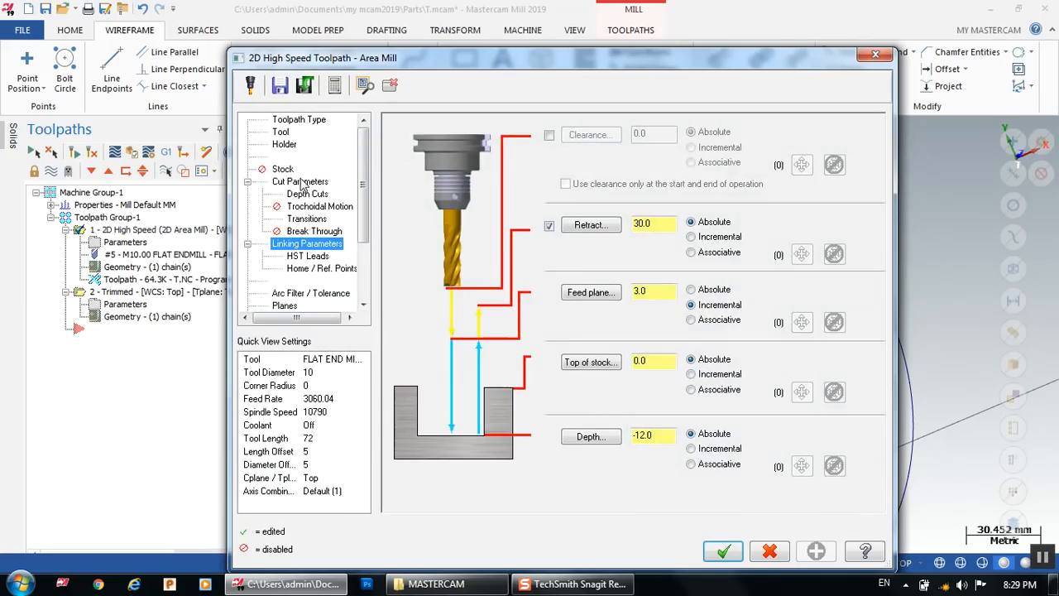
pyautogui.click(300, 181)
pyautogui.click(308, 196)
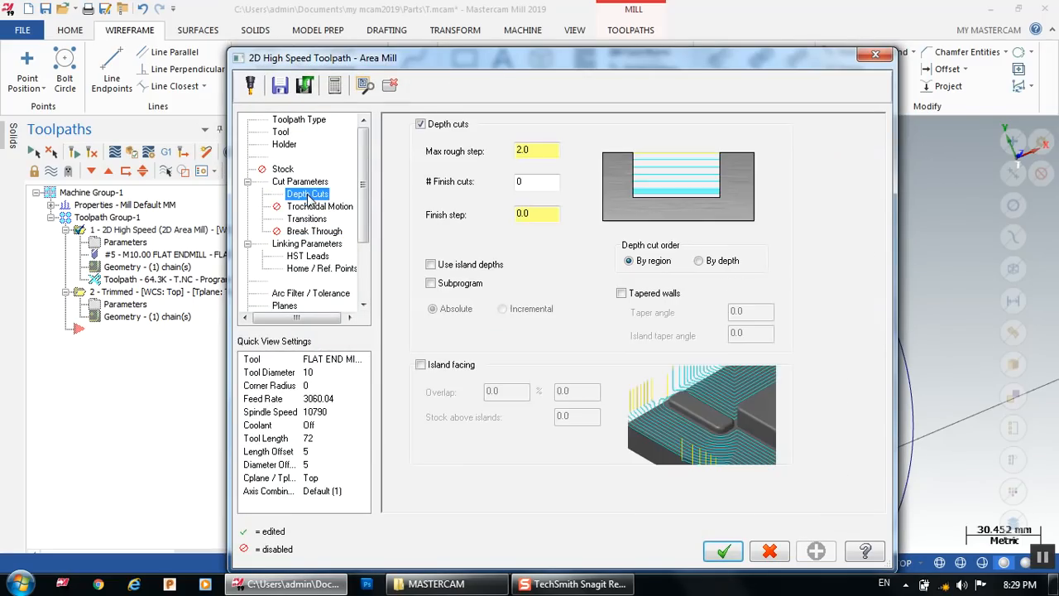
pyautogui.click(315, 207)
pyautogui.click(307, 196)
pyautogui.click(313, 207)
pyautogui.click(301, 182)
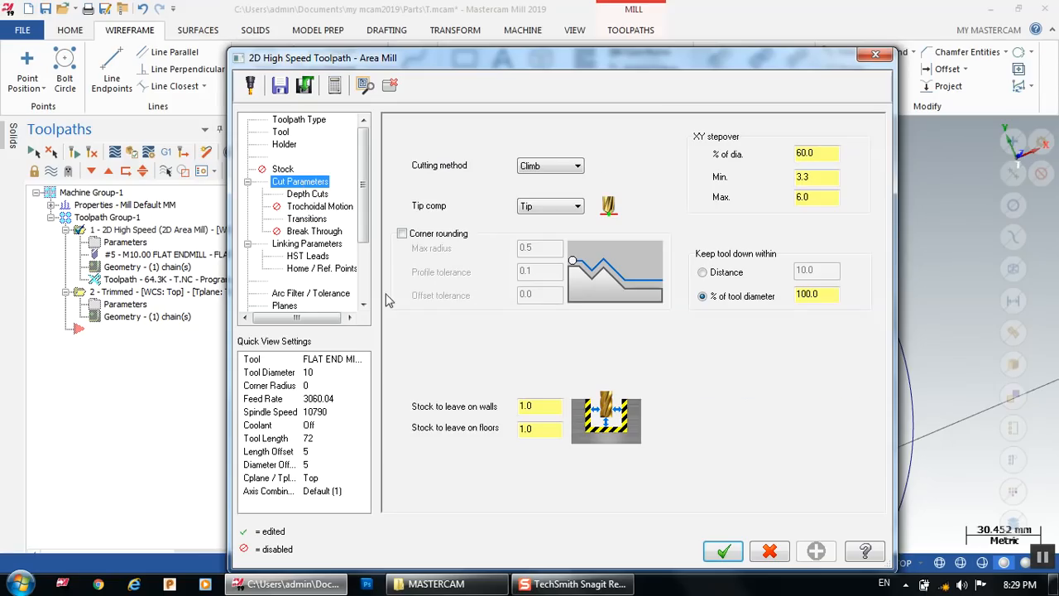
pyautogui.click(722, 552)
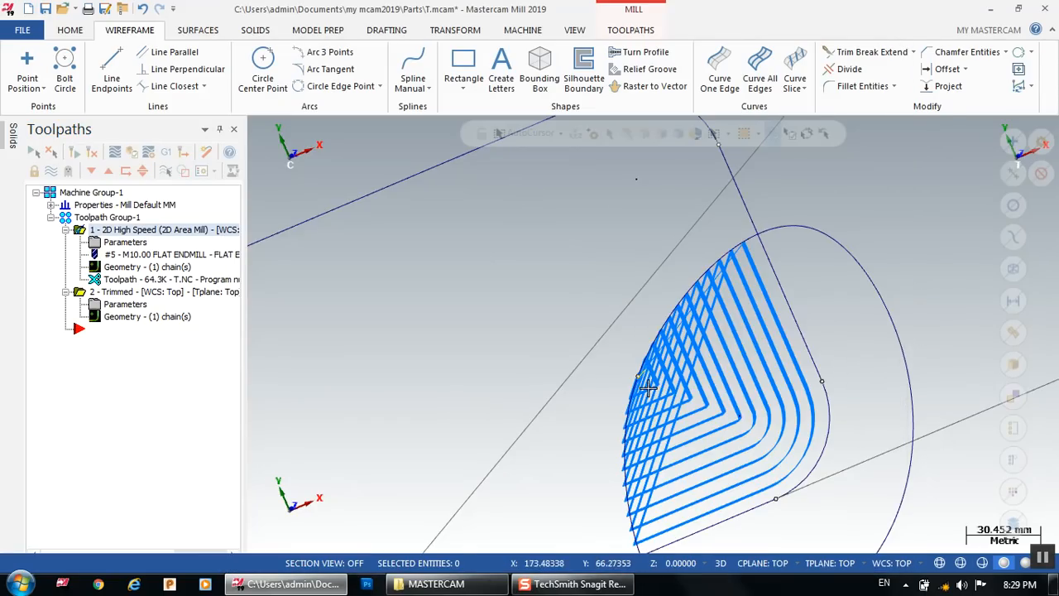
# Step: Examine the whole trimmed toolpath against the spline and pocket outline from several angles
pyautogui.scroll(-3, 790, 318)
pyautogui.moveTo(753, 377); pyautogui.dragTo(735, 248, button='middle')
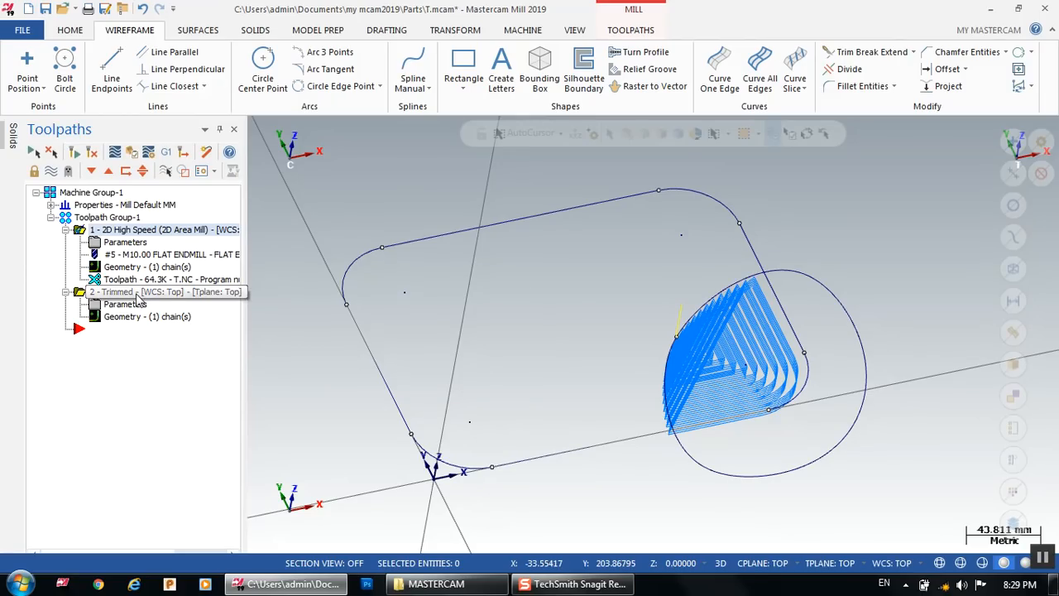
pyautogui.moveTo(463, 304); pyautogui.dragTo(534, 331, button='middle')
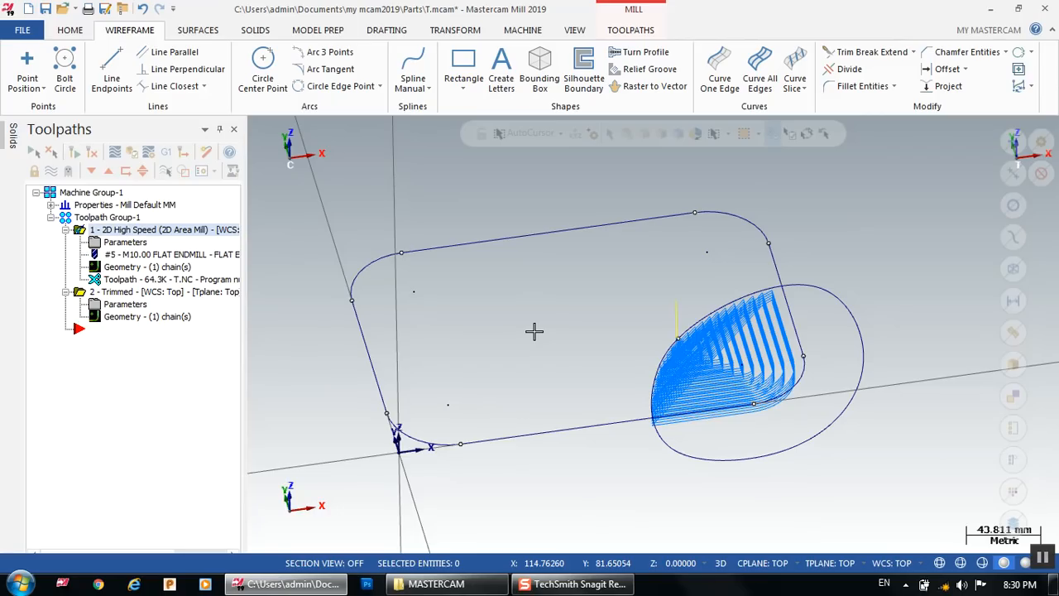
pyautogui.moveTo(534, 331)
pyautogui.mouseDown(button='middle')
pyautogui.moveTo(557, 331)
pyautogui.moveTo(542, 340)
pyautogui.mouseUp(button='middle')
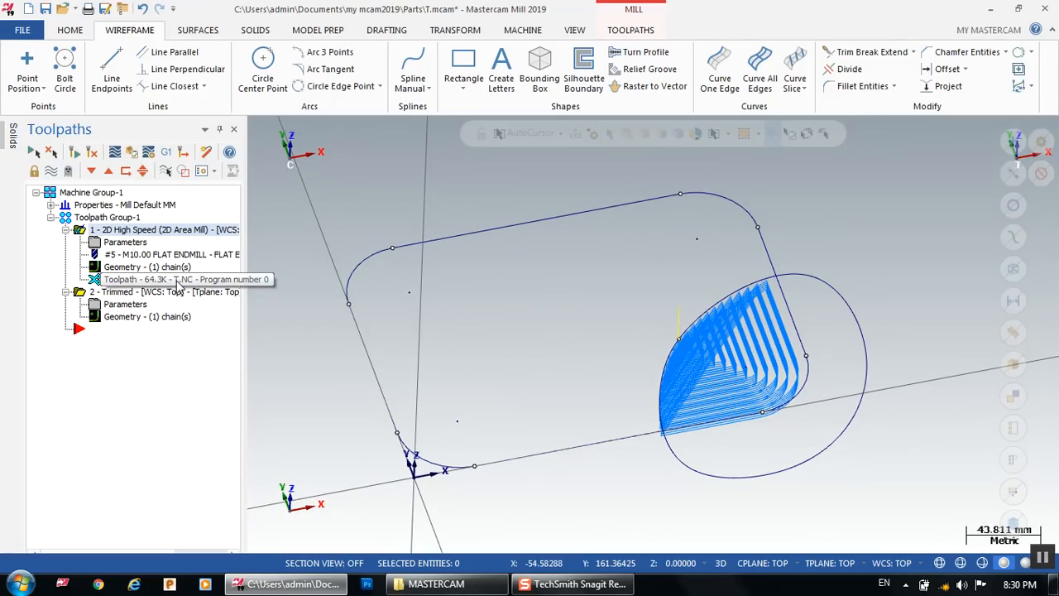
pyautogui.moveTo(521, 298); pyautogui.dragTo(567, 333, button='middle')
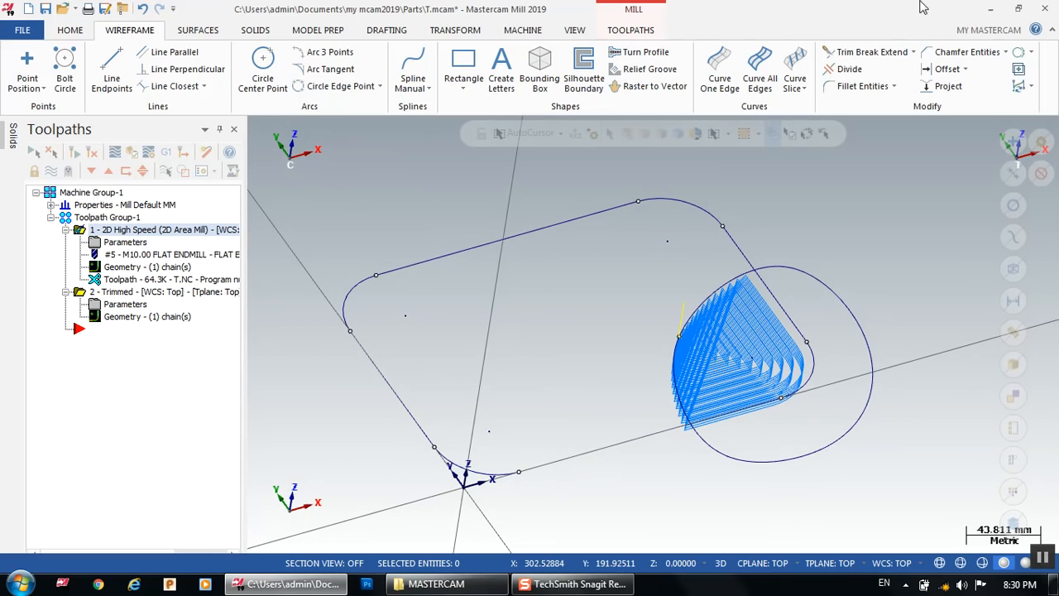